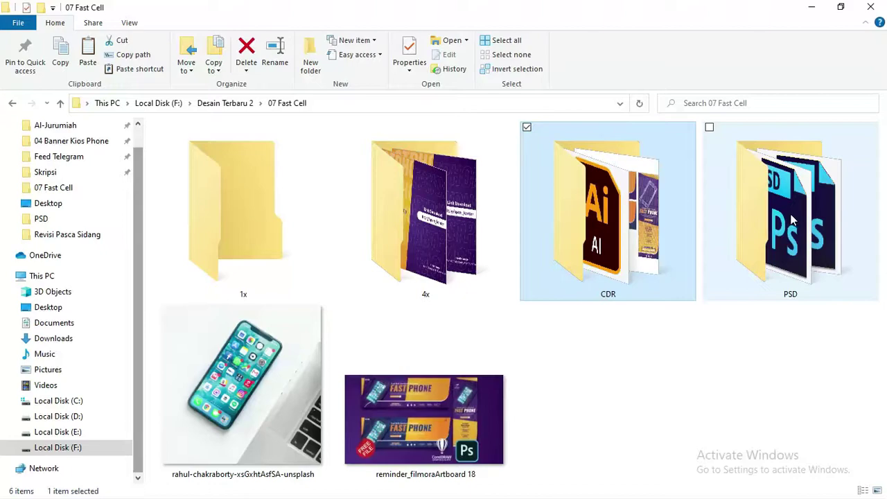
# Step: Check the contents of the CDR folder and return to the 07 Fast Cell folder
pyautogui.doubleClick(620, 208)
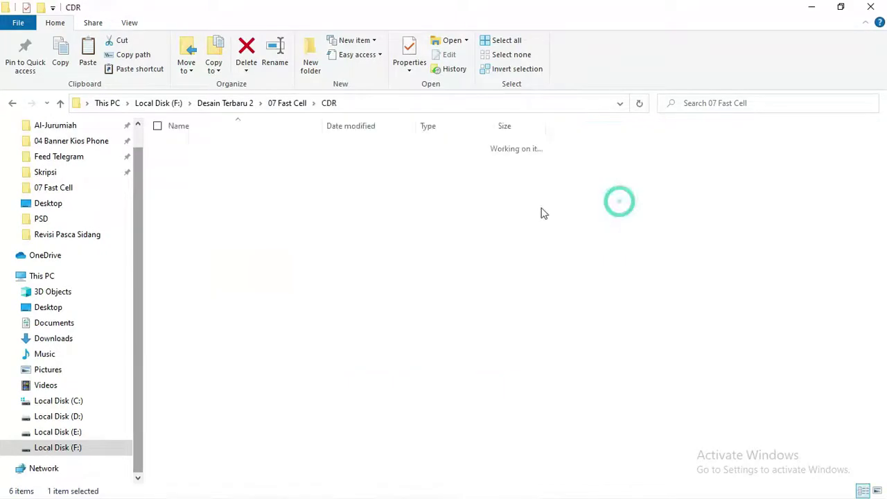
pyautogui.click(260, 152)
pyautogui.hotkey('alt', 'Left')
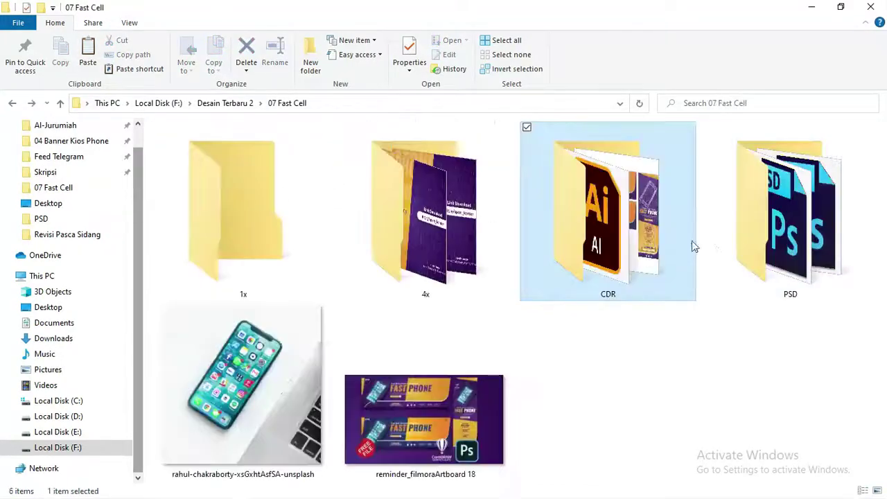
# Step: Open the PSD folder and look over the three Banner Fast Phone PSD files
pyautogui.doubleClick(786, 208)
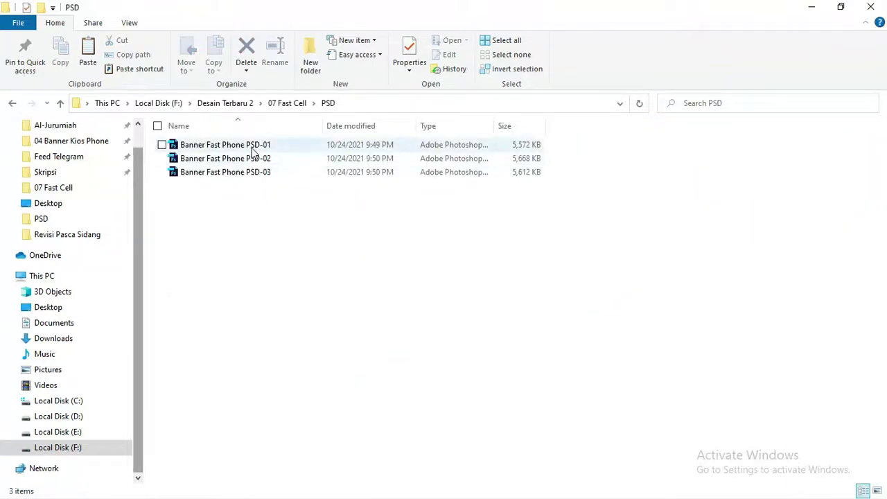
pyautogui.click(252, 145)
pyautogui.keyDown('shift'); pyautogui.click(251, 171); pyautogui.keyUp('shift')
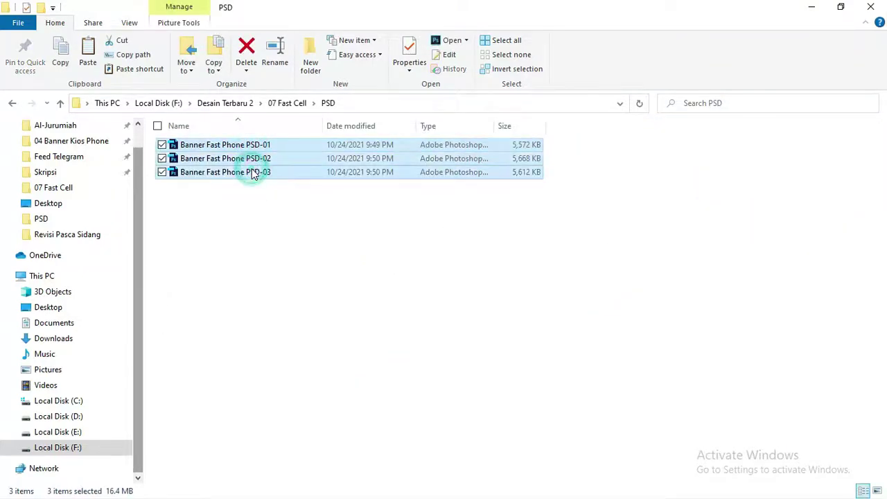
pyautogui.rightClick(251, 170)
pyautogui.click(220, 199)
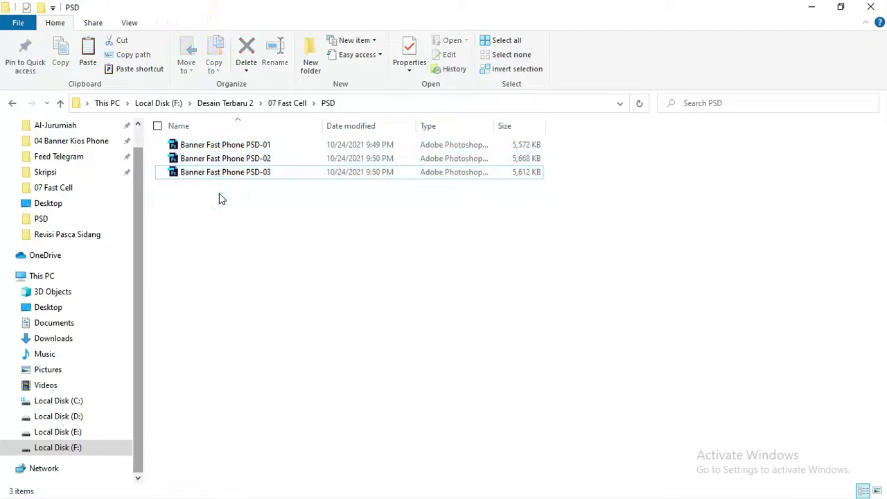
# Step: Switch to Photoshop and bring up the Banner Fast Phone PSD-03 document
pyautogui.hotkey('alt', 'Tab')
pyautogui.hotkey('alt', 'Tab')
pyautogui.hotkey('alt', 'Tab')
pyautogui.hotkey('alt', 'Tab')
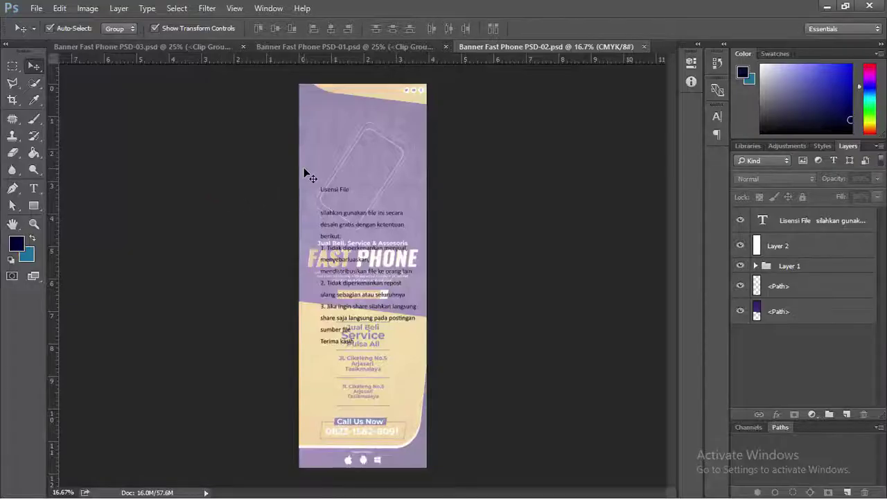
pyautogui.click(173, 45)
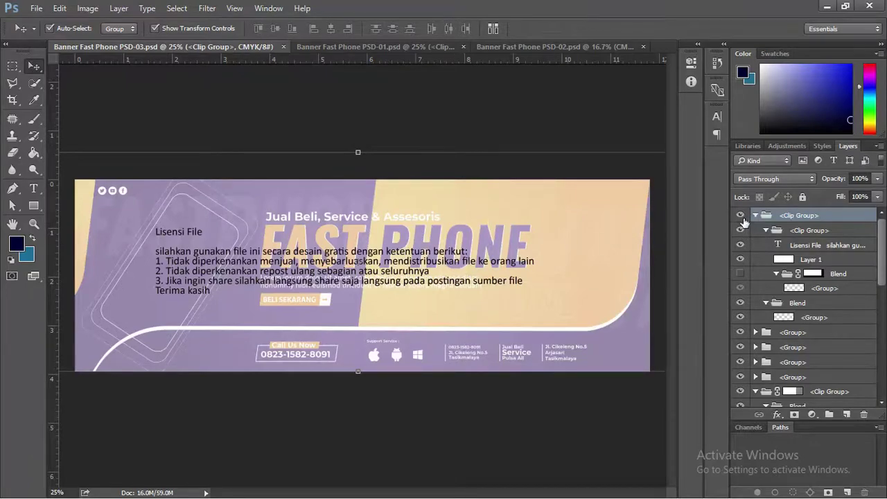
# Step: Hide the topmost Clip Group holding the licence notice in Banner Fast Phone PSD-03 and try moving the FAST PHONE title
pyautogui.click(741, 216)
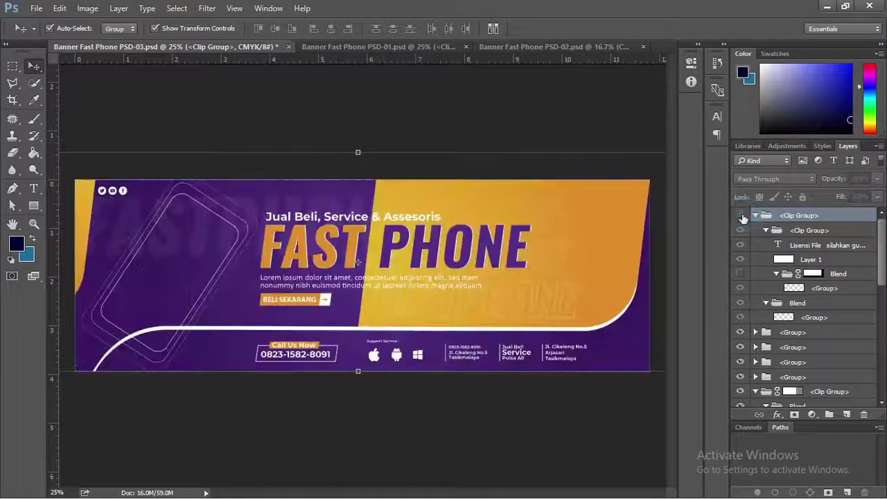
pyautogui.click(741, 216)
pyautogui.click(740, 216)
pyautogui.click(741, 215)
pyautogui.click(741, 215)
pyautogui.click(741, 216)
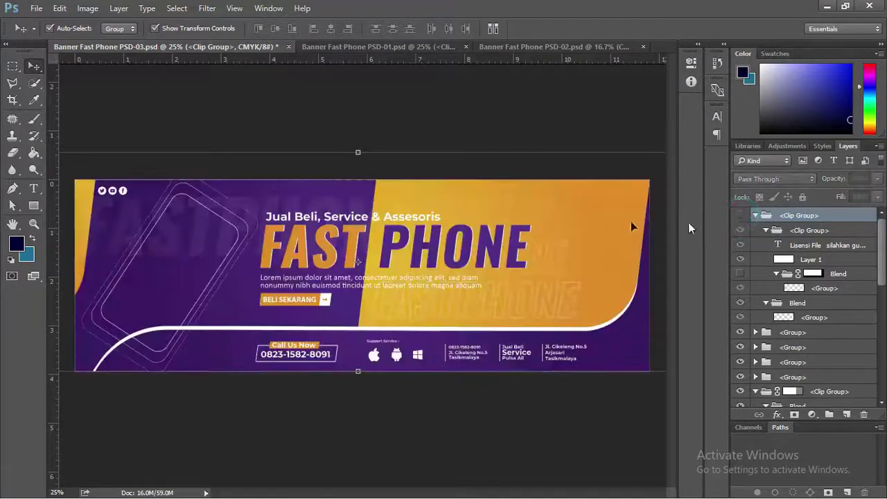
pyautogui.click(446, 255)
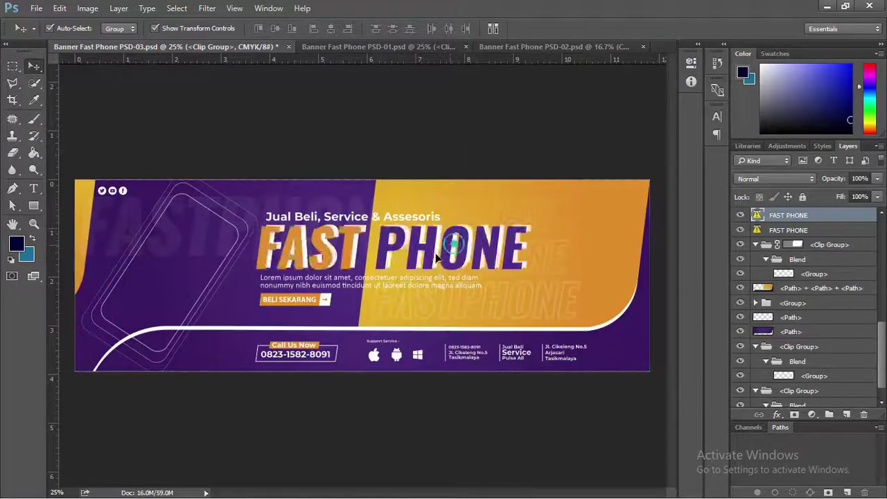
# Step: In Banner Fast Phone PSD-01, hide the Clip Group with the licence notice and try moving the FAST PHONE title
pyautogui.click(370, 47)
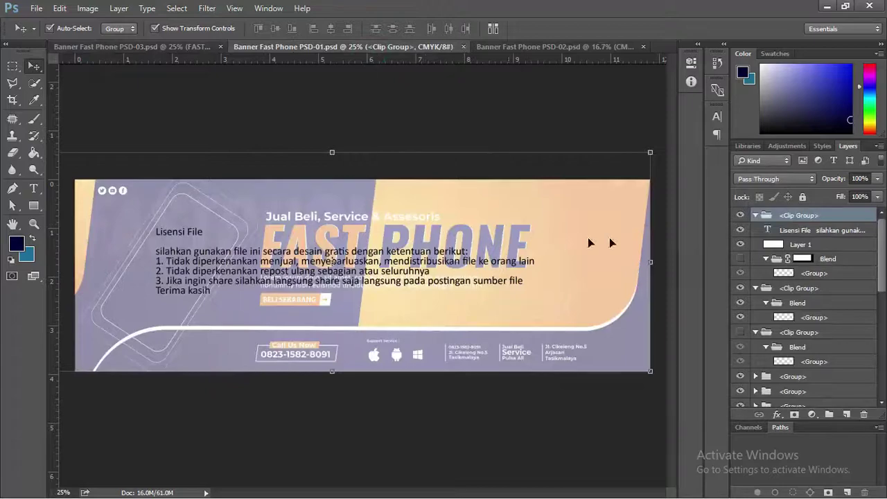
pyautogui.click(741, 215)
pyautogui.click(448, 259)
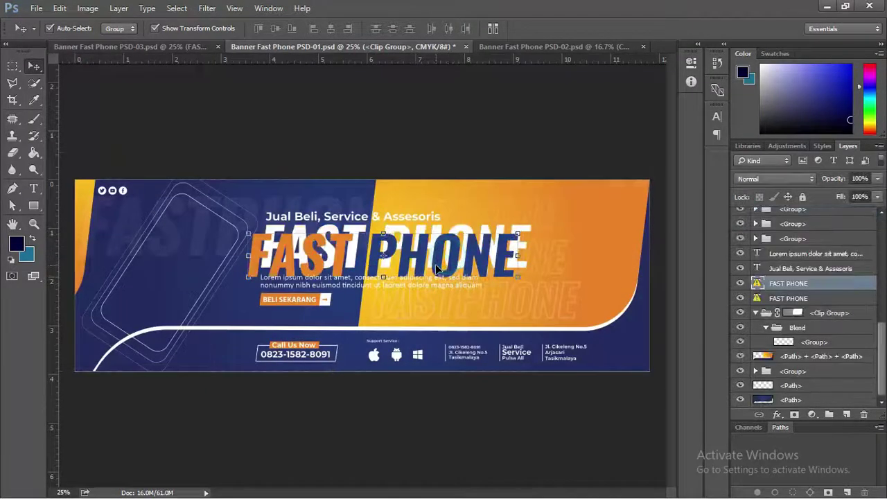
# Step: In Banner Fast Phone PSD-02, undo the accidental move of the licence text and hide that text layer and Layer 2
pyautogui.click(533, 46)
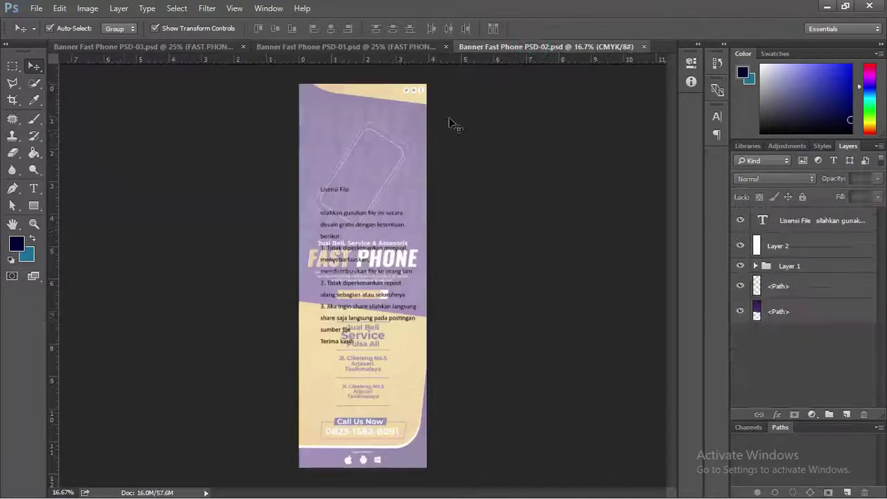
pyautogui.click(382, 195)
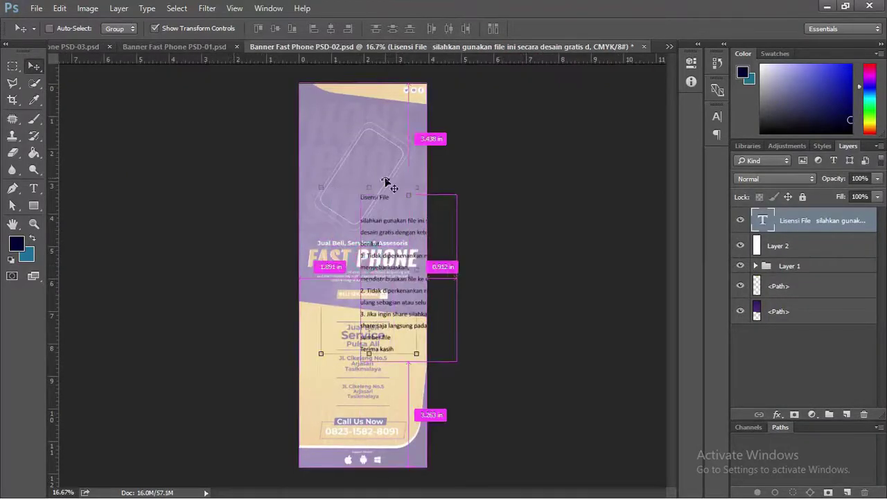
pyautogui.hotkey('ctrl', 'z')
pyautogui.click(740, 220)
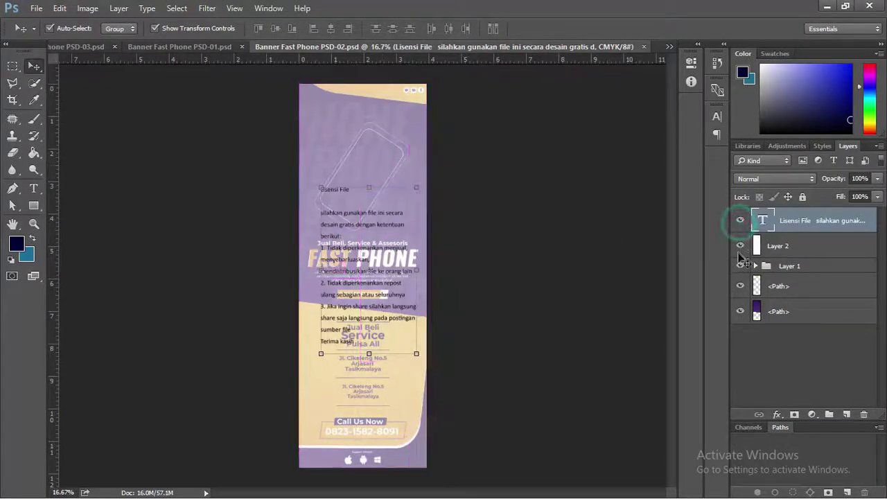
pyautogui.click(745, 246)
pyautogui.click(740, 245)
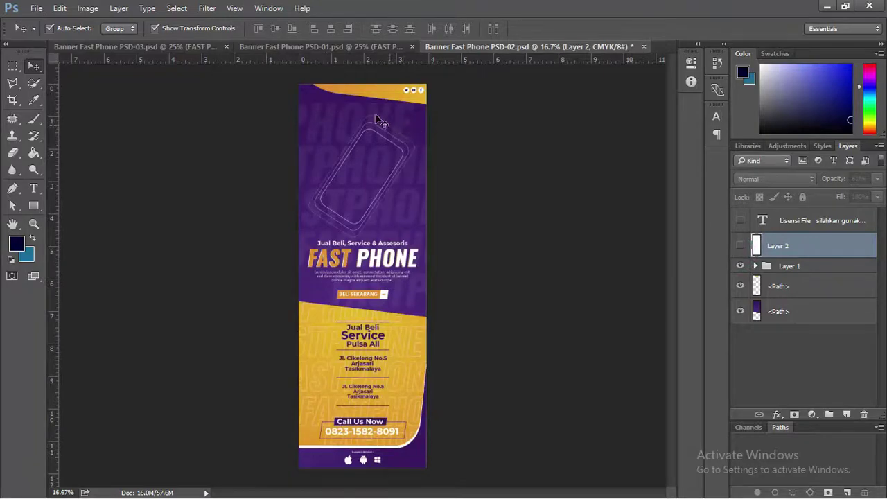
# Step: Close Banner Fast Phone PSD-02 and PSD-01 without saving their changes, leaving nothing selected in PSD-03
pyautogui.click(643, 46)
pyautogui.click(445, 201)
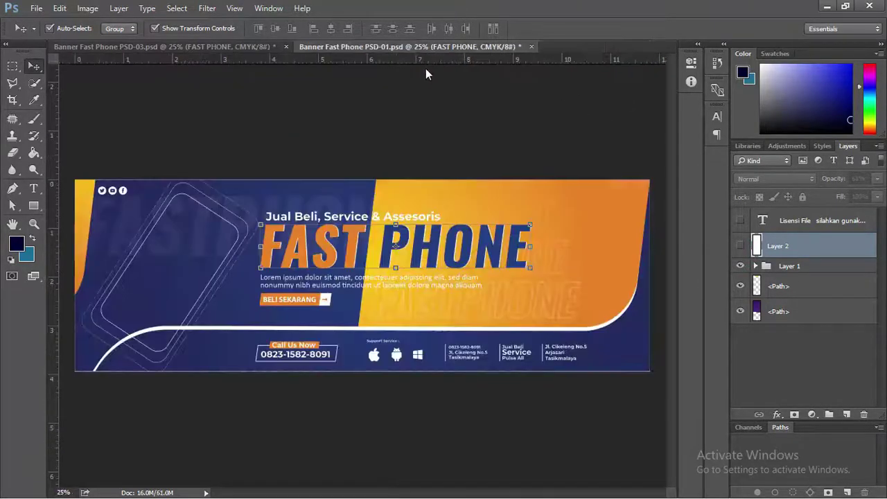
pyautogui.click(531, 47)
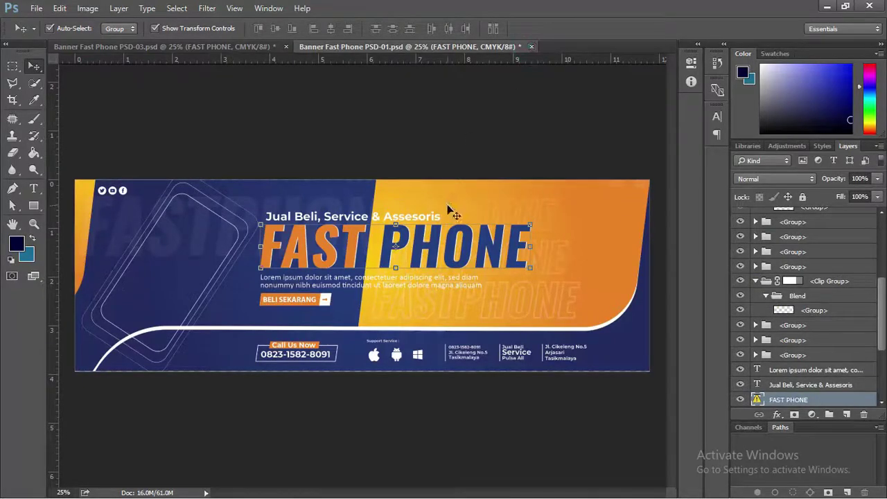
pyautogui.click(532, 47)
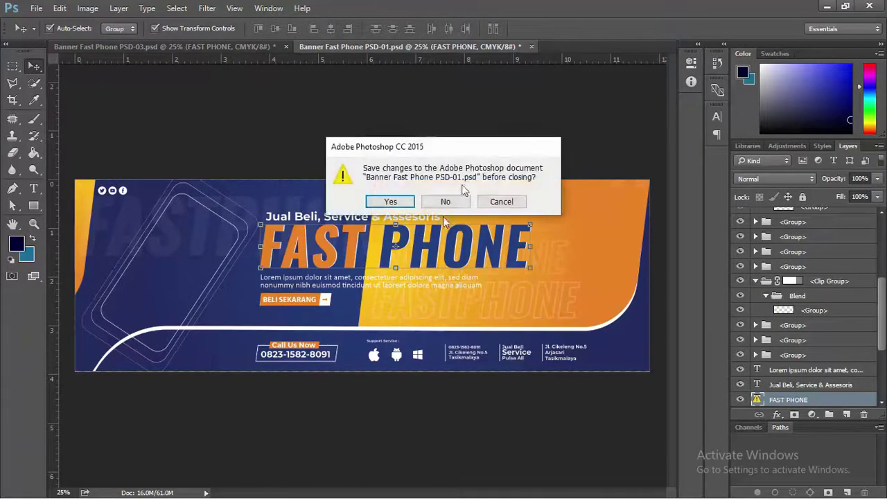
pyautogui.click(446, 201)
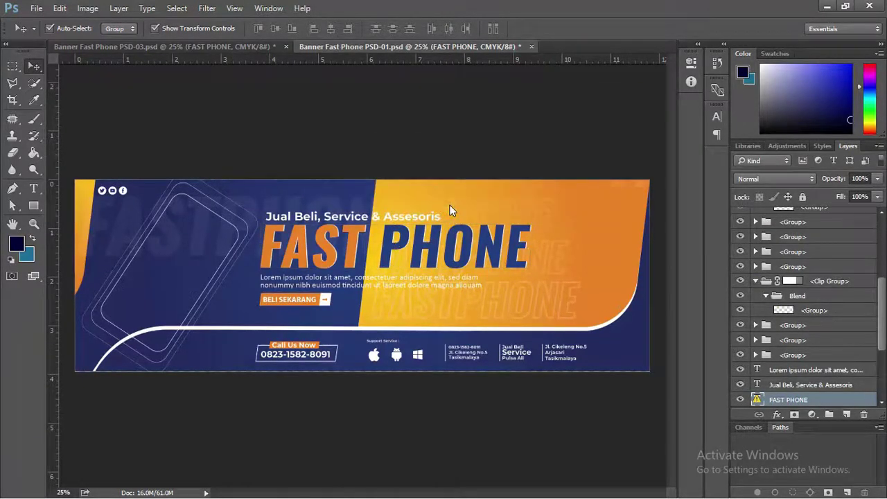
pyautogui.click(460, 132)
# Step: Examine the layer structure of the topmost Clip Group by collapsing and expanding it
pyautogui.scroll(3, 738, 255)
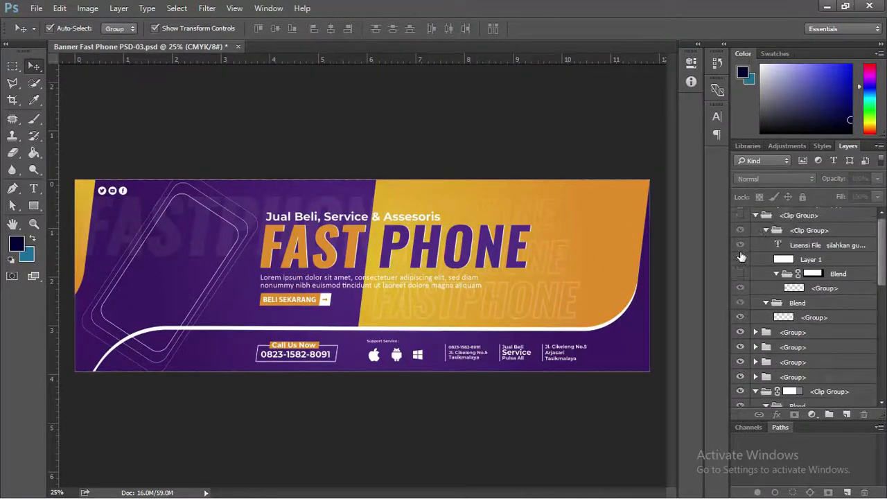
pyautogui.click(755, 214)
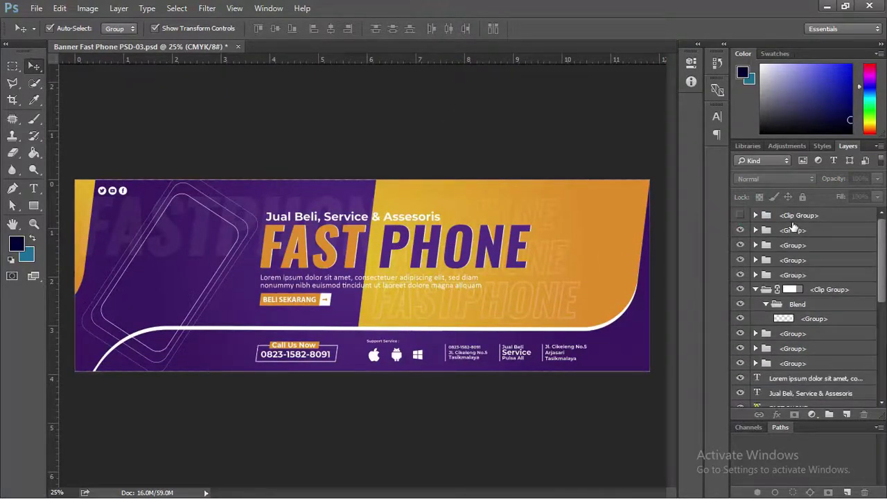
pyautogui.click(790, 217)
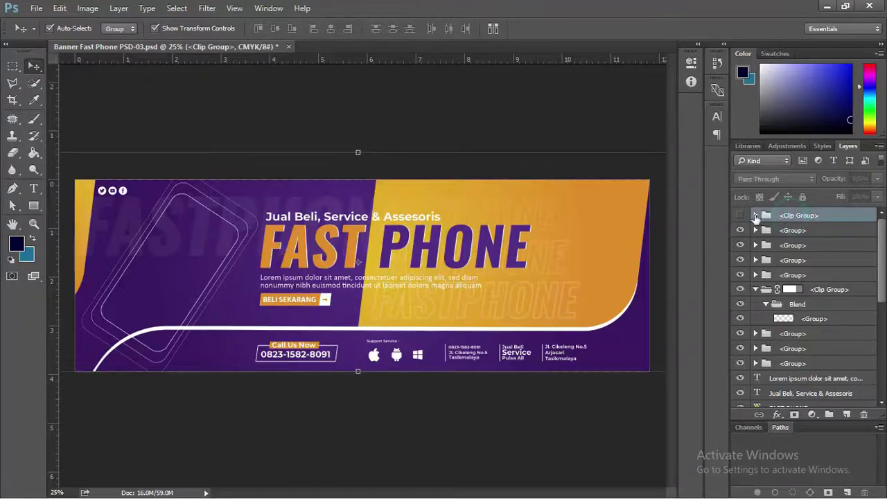
pyautogui.click(756, 216)
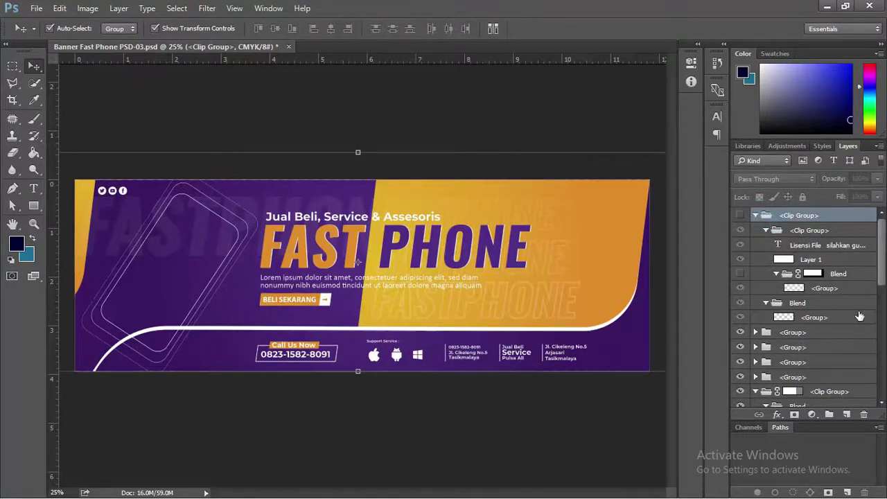
pyautogui.click(494, 135)
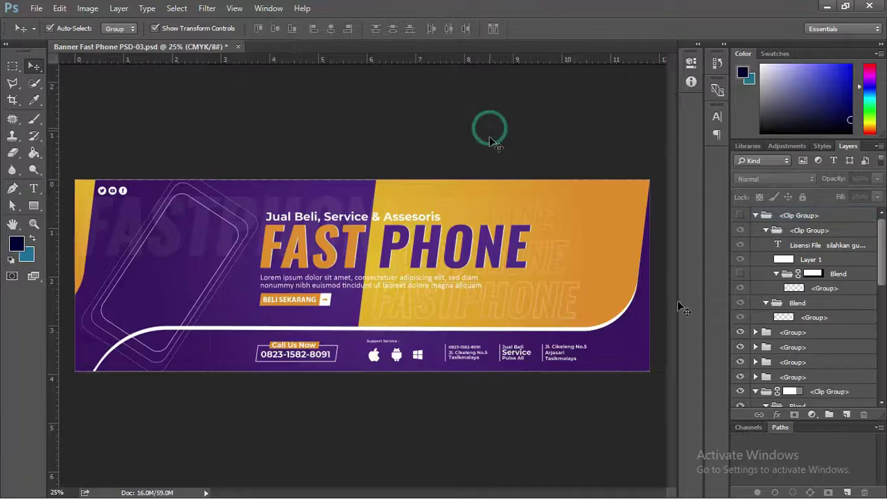
# Step: Ungroup the Call Us Now layer group and the rightmost address group of the banner footer
pyautogui.click(793, 333)
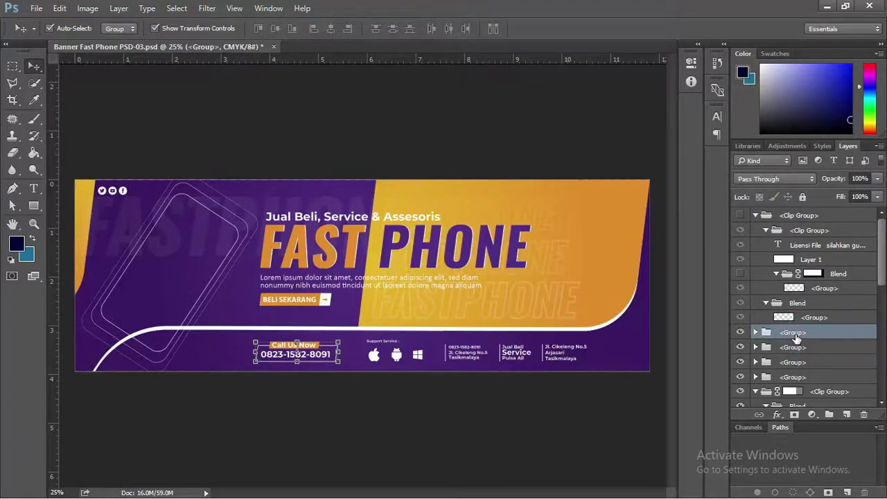
pyautogui.rightClick(786, 336)
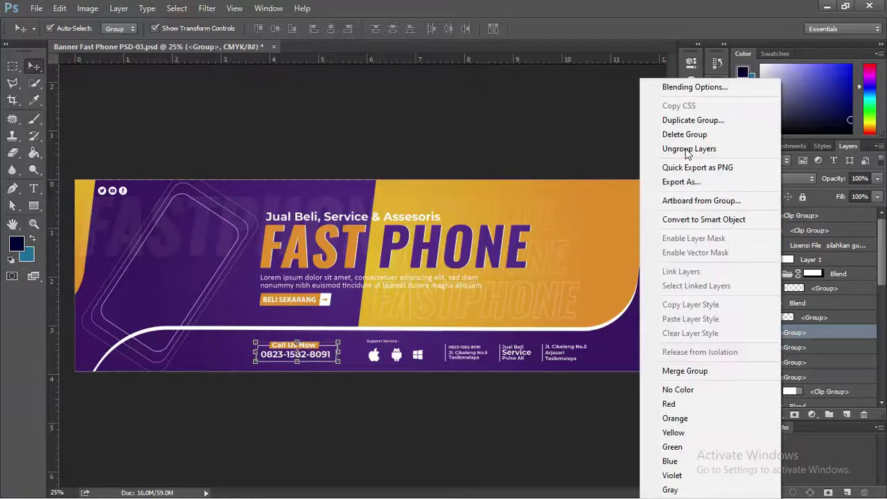
pyautogui.click(687, 149)
pyautogui.click(787, 327)
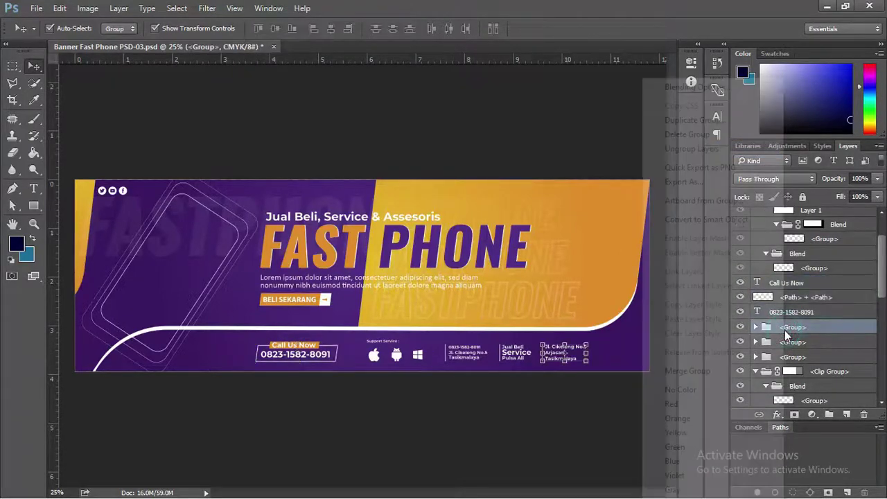
pyautogui.click(692, 150)
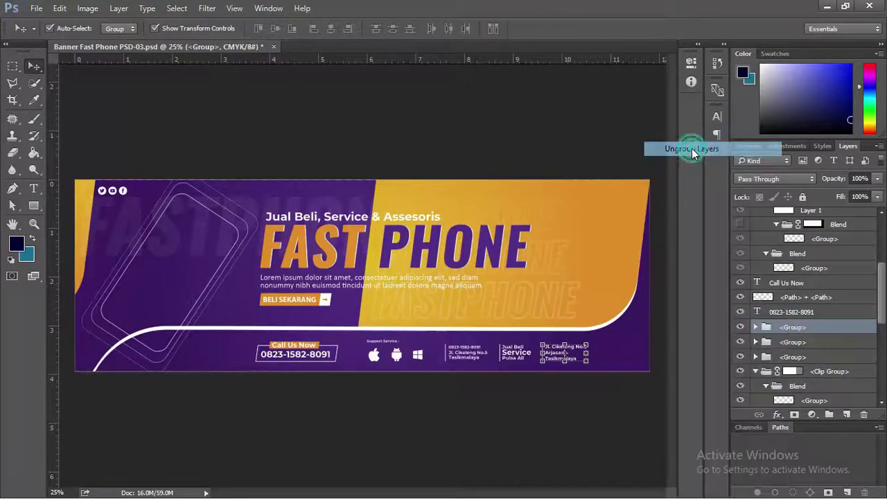
pyautogui.click(568, 428)
# Step: Add a Hue/Saturation adjustment layer inside the topmost Clip Group and try out its hue setting
pyautogui.scroll(2, 372, 219)
pyautogui.scroll(-2, 372, 219)
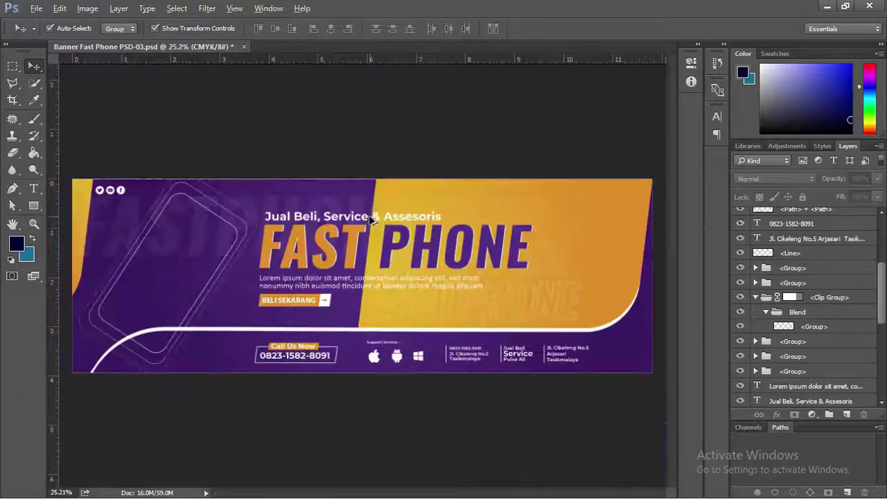
pyautogui.scroll(-1, 372, 219)
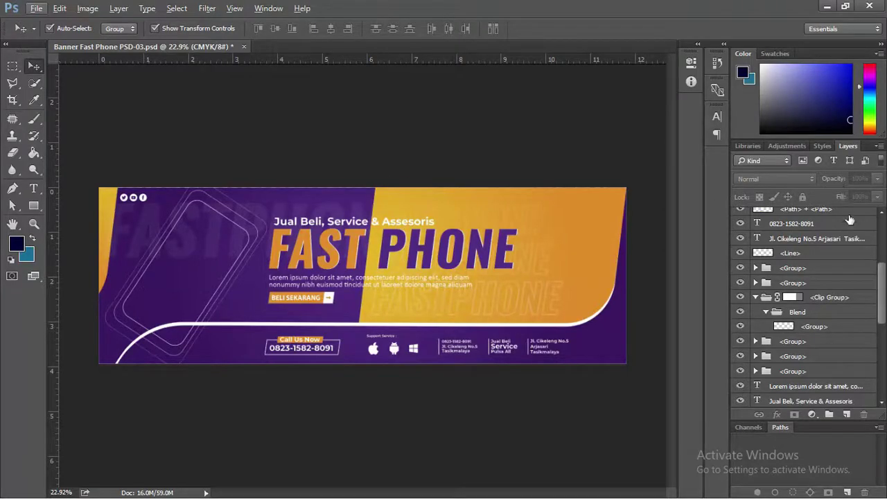
pyautogui.moveTo(883, 303); pyautogui.dragTo(883, 232)
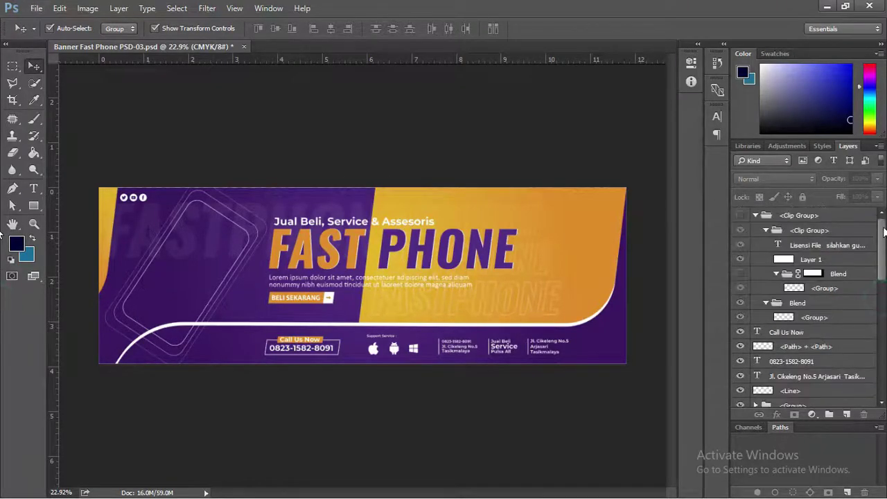
pyautogui.click(825, 216)
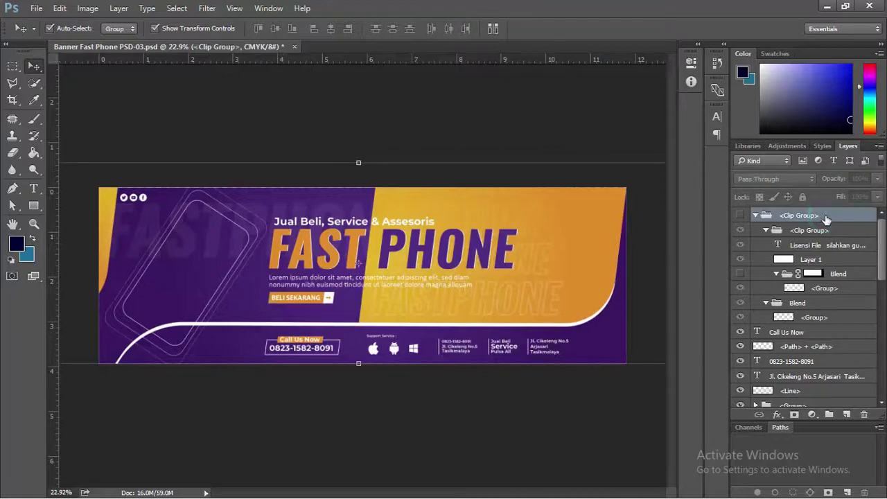
pyautogui.click(818, 416)
pyautogui.click(824, 261)
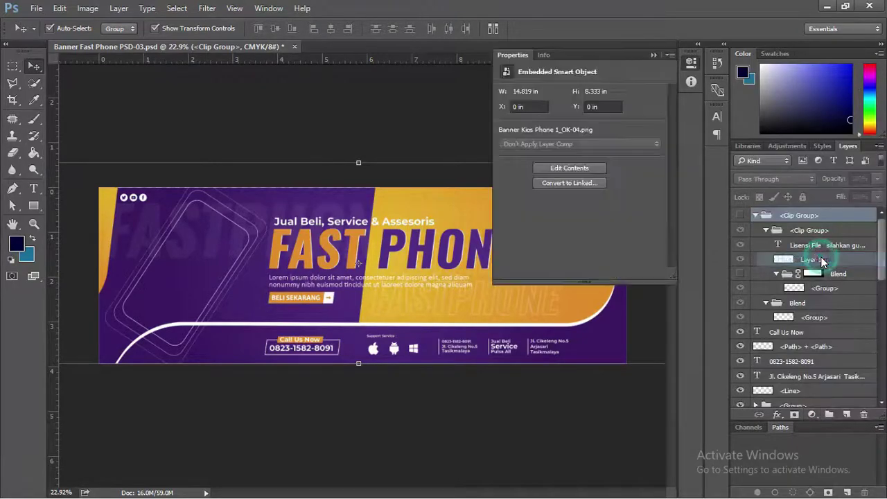
pyautogui.moveTo(581, 143)
pyautogui.mouseDown()
pyautogui.moveTo(560, 140)
pyautogui.moveTo(602, 146)
pyautogui.moveTo(574, 151)
pyautogui.moveTo(582, 146)
pyautogui.mouseUp()
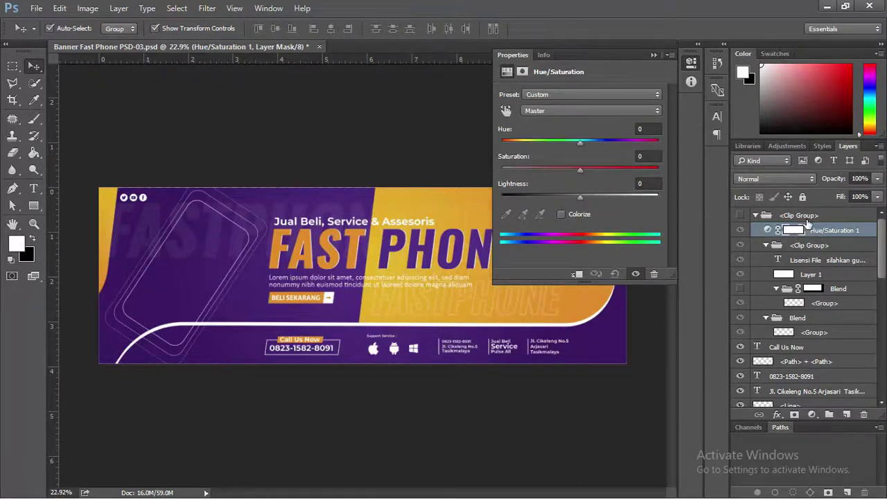
# Step: Move the Hue/Saturation adjustment layer out of the topmost Clip Group to the top of the layer stack, keeping the licence overlay hidden
pyautogui.click(741, 215)
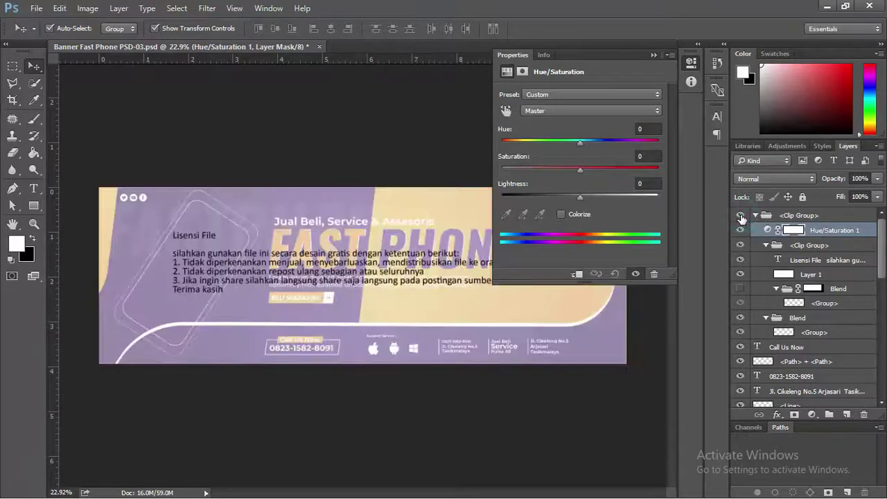
pyautogui.click(740, 216)
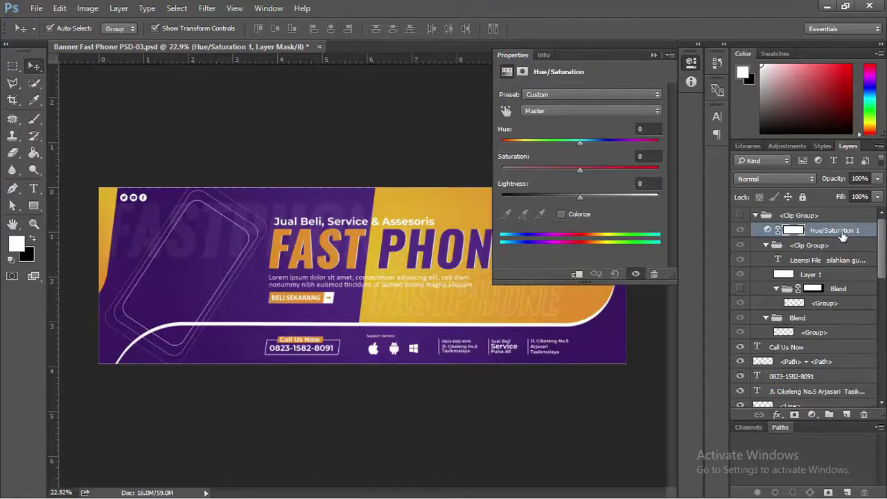
pyautogui.moveTo(842, 237); pyautogui.dragTo(816, 201)
pyautogui.moveTo(839, 147); pyautogui.dragTo(400, 142)
pyautogui.moveTo(491, 225)
pyautogui.mouseDown()
pyautogui.moveTo(495, 194)
pyautogui.moveTo(486, 239)
pyautogui.mouseUp()
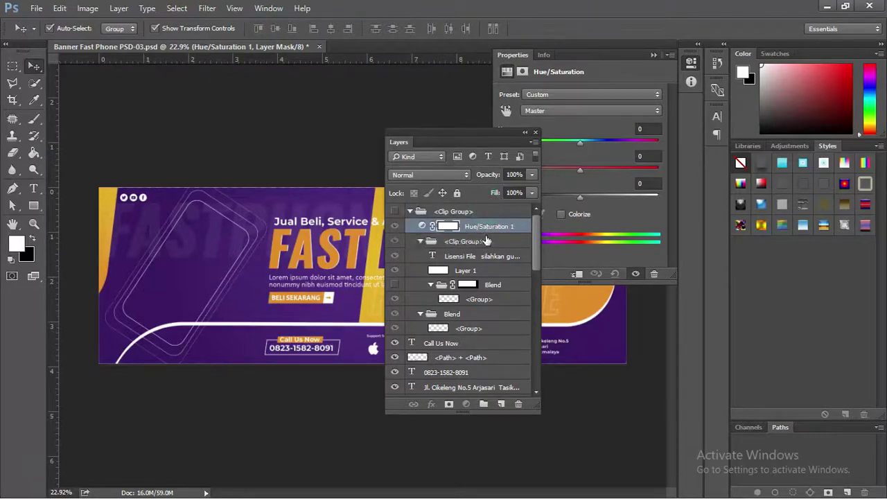
pyautogui.click(483, 224)
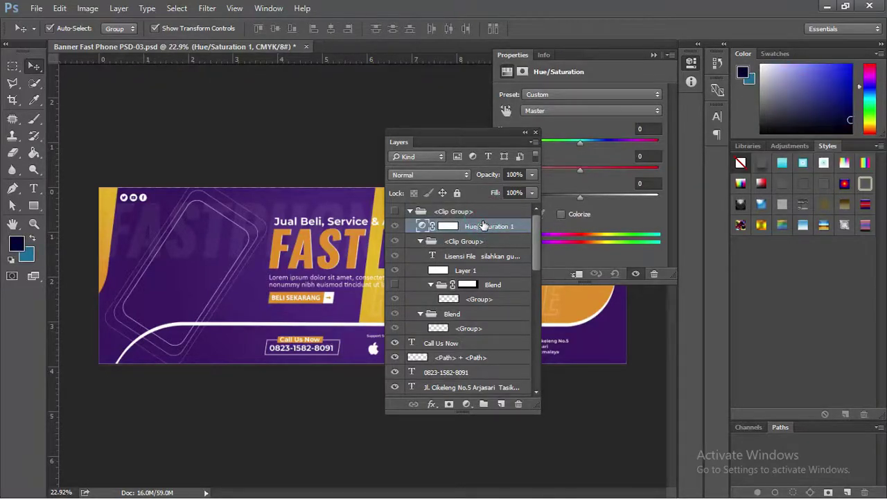
pyautogui.hotkey('ctrl', ']')
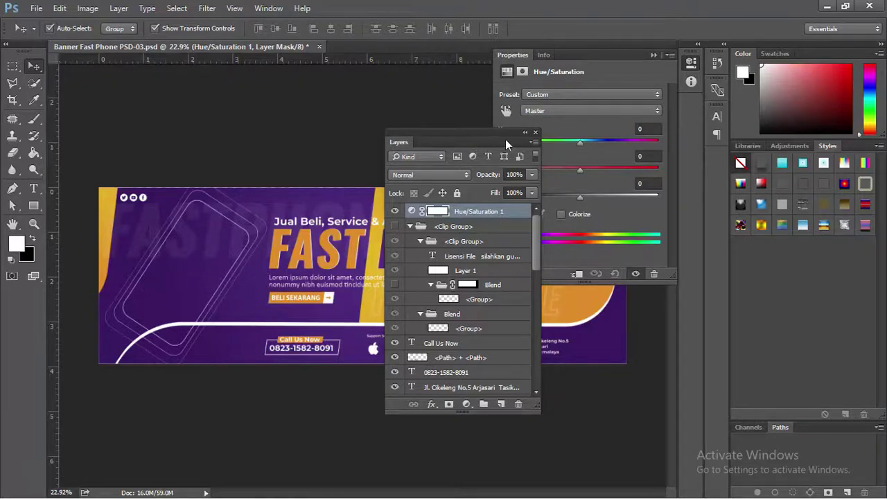
pyautogui.moveTo(510, 133); pyautogui.dragTo(849, 147)
# Step: Shift the Hue/Saturation adjustment's hue to about -10, tune its saturation, and hide the adjustment layer
pyautogui.moveTo(581, 142)
pyautogui.mouseDown()
pyautogui.moveTo(607, 141)
pyautogui.moveTo(559, 141)
pyautogui.moveTo(583, 142)
pyautogui.moveTo(573, 143)
pyautogui.mouseUp()
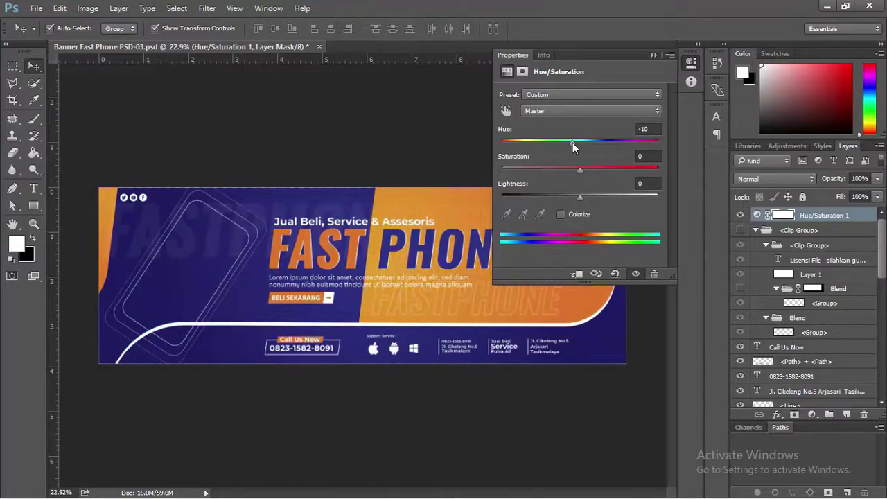
pyautogui.moveTo(572, 143)
pyautogui.mouseDown()
pyautogui.moveTo(561, 145)
pyautogui.moveTo(573, 146)
pyautogui.mouseUp()
pyautogui.moveTo(581, 168); pyautogui.dragTo(578, 198)
pyautogui.click(654, 55)
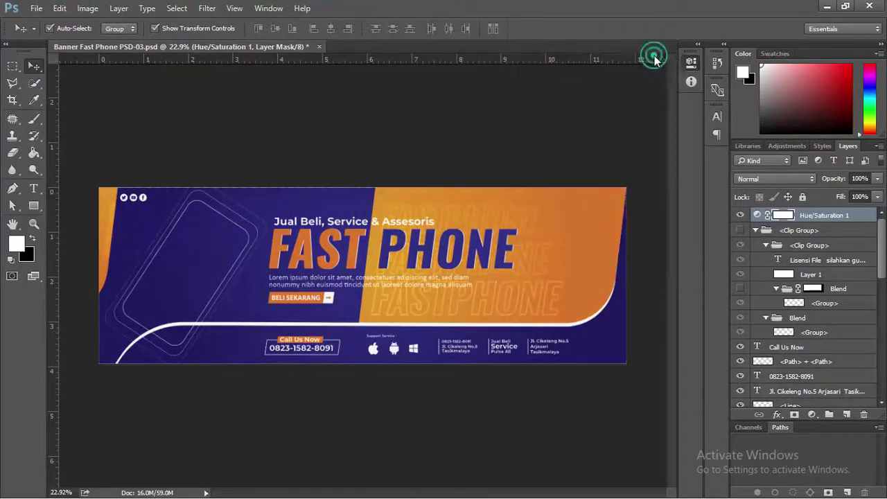
pyautogui.click(741, 216)
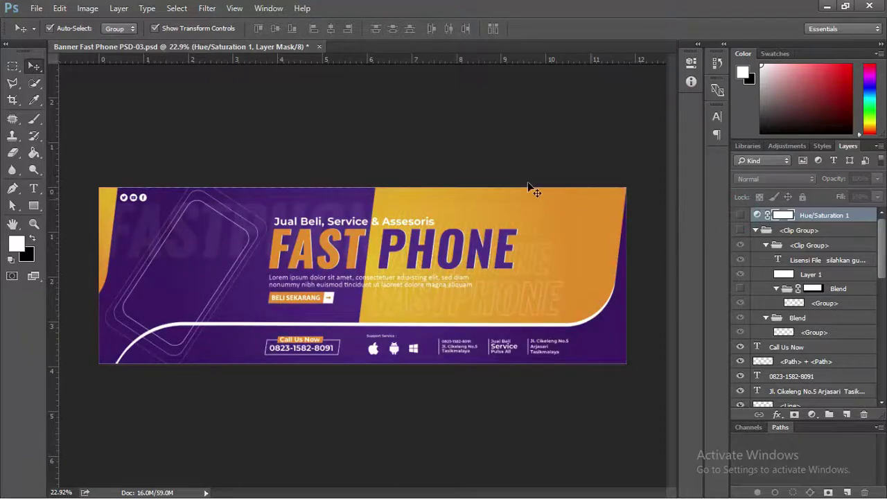
pyautogui.click(378, 208)
# Step: Open the "Jual Beli, Service & Assesoris" heading for editing with the Type tool and select all its text
pyautogui.scroll(5, 321, 233)
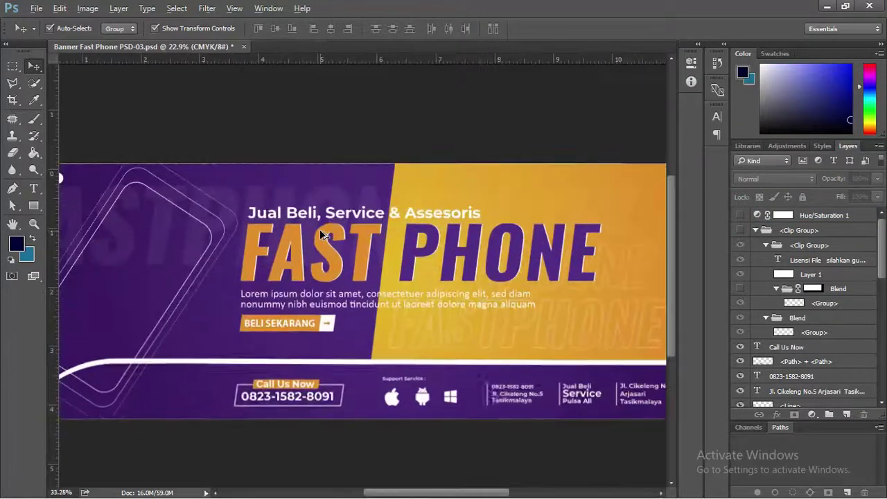
pyautogui.scroll(-2, 321, 224)
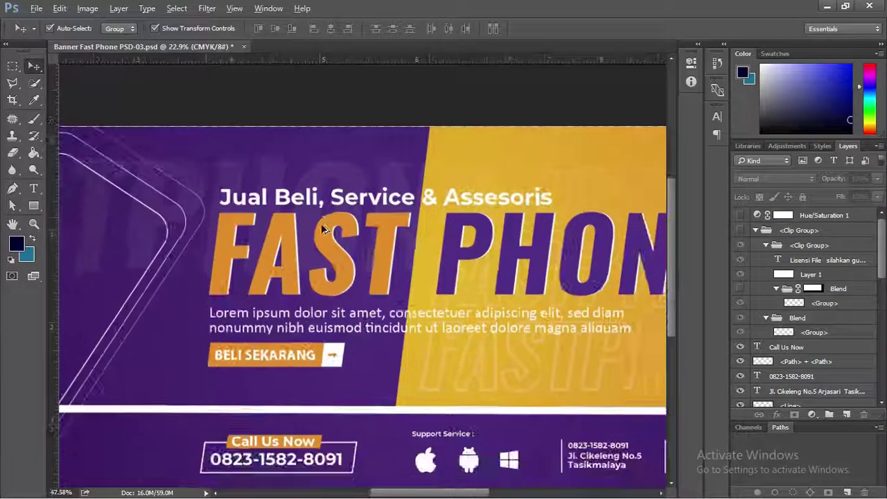
pyautogui.scroll(-2, 344, 215)
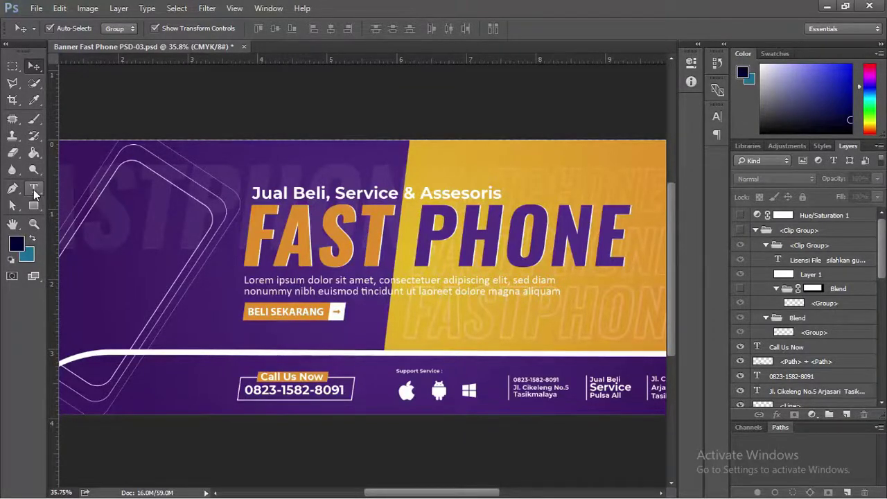
pyautogui.click(34, 189)
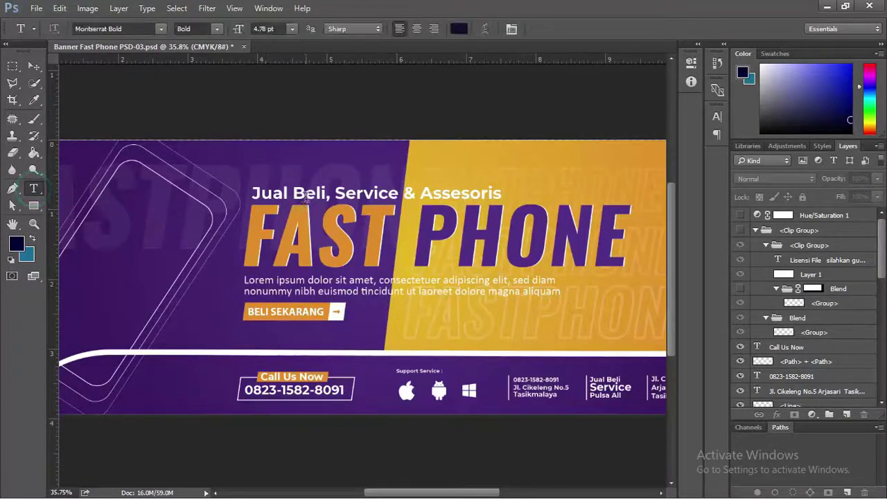
pyautogui.click(305, 195)
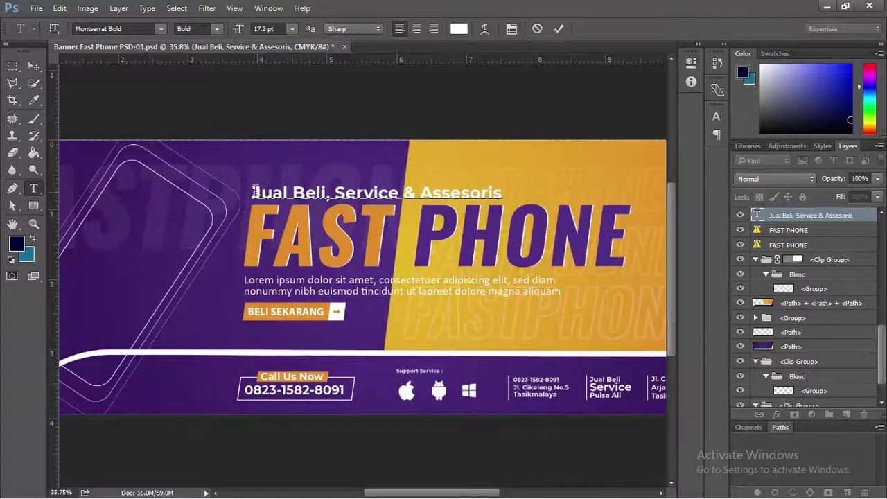
pyautogui.moveTo(254, 192); pyautogui.dragTo(510, 194)
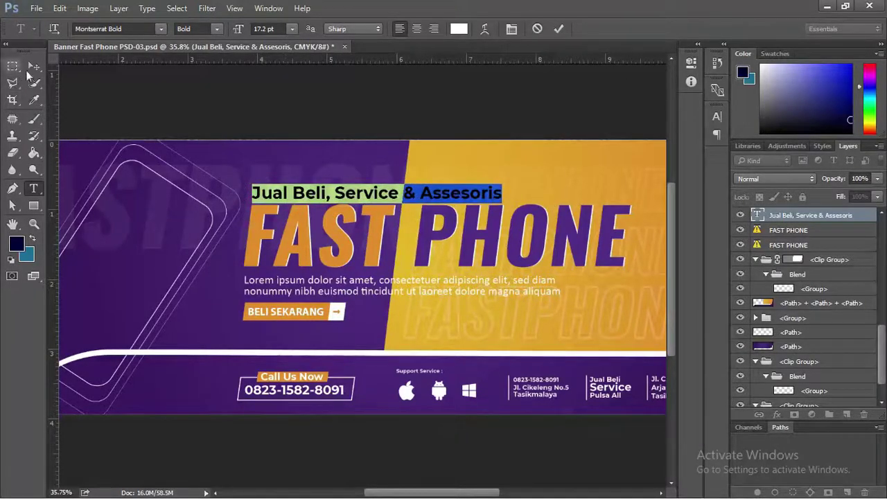
pyautogui.click(34, 66)
# Step: Examine the banner's footer contact blocks, support icons and the phone outline beside the headline
pyautogui.scroll(-1, 350, 371)
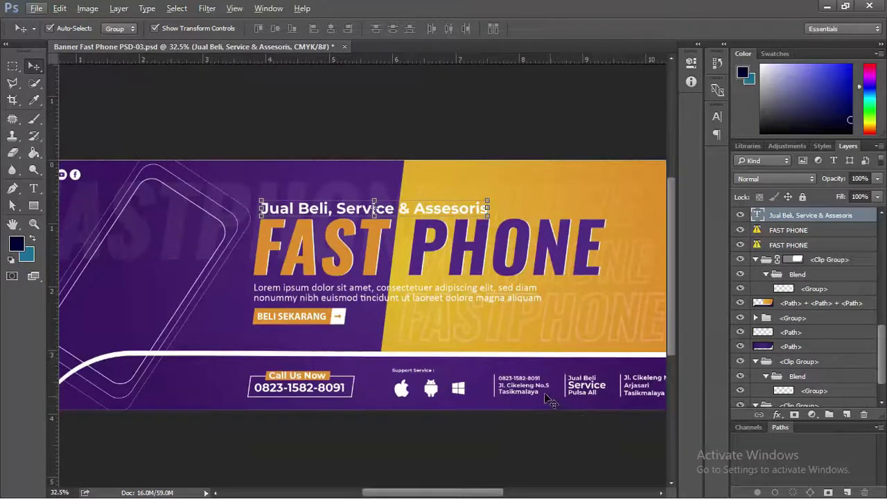
pyautogui.moveTo(549, 360); pyautogui.dragTo(429, 325)
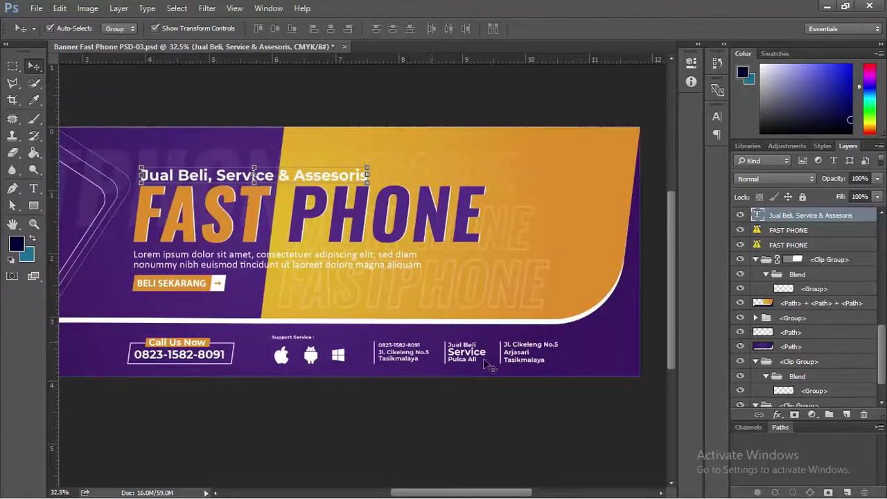
pyautogui.moveTo(538, 358); pyautogui.dragTo(568, 359)
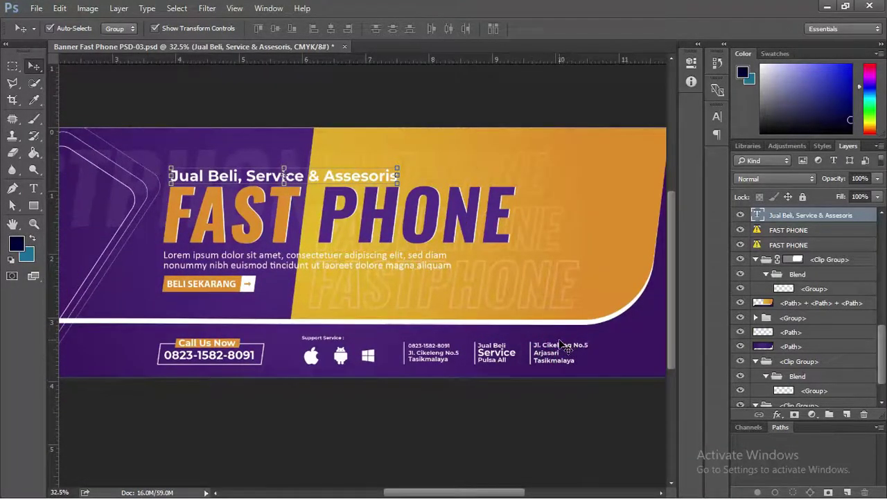
pyautogui.moveTo(424, 350); pyautogui.dragTo(483, 343)
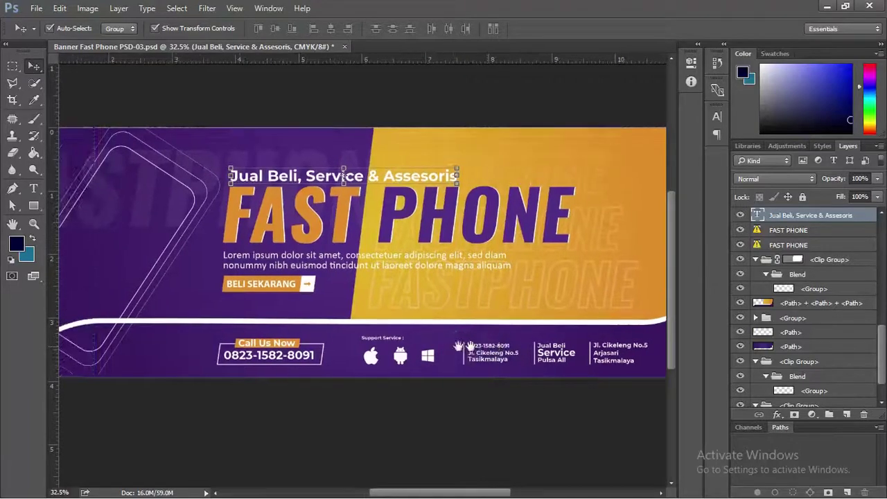
pyautogui.moveTo(386, 333); pyautogui.dragTo(442, 341)
pyautogui.moveTo(359, 320); pyautogui.dragTo(418, 315)
pyautogui.moveTo(371, 297); pyautogui.dragTo(408, 328)
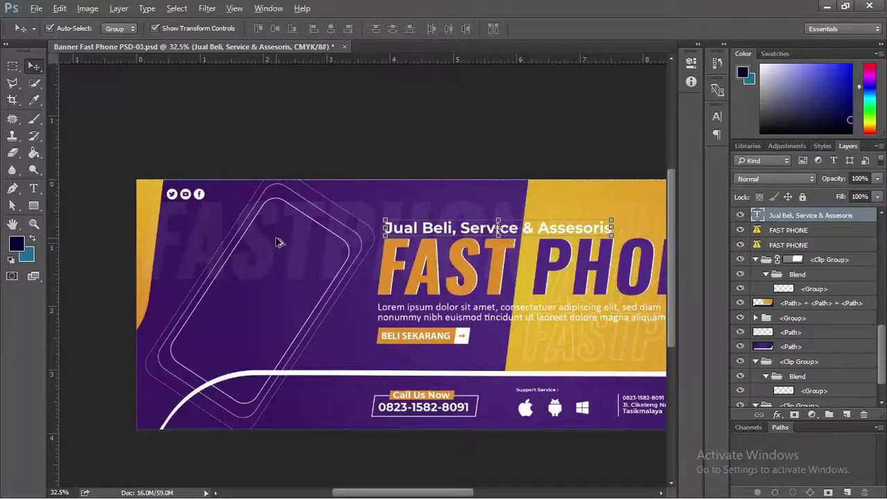
# Step: Place the Unsplash phone photo from the 07 Fast Cell folder into the banner, over the phone outline beside the headline
pyautogui.hotkey('alt', 'Tab')
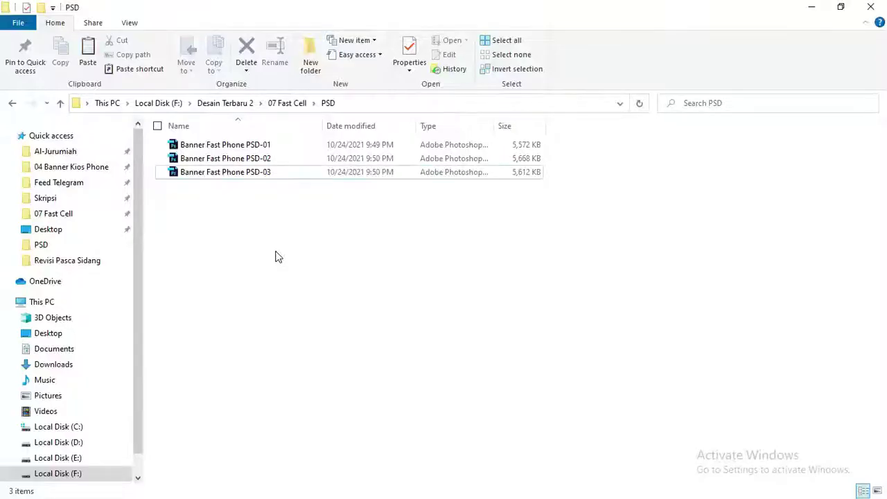
pyautogui.hotkey('alt', 'Up')
pyautogui.click(267, 382)
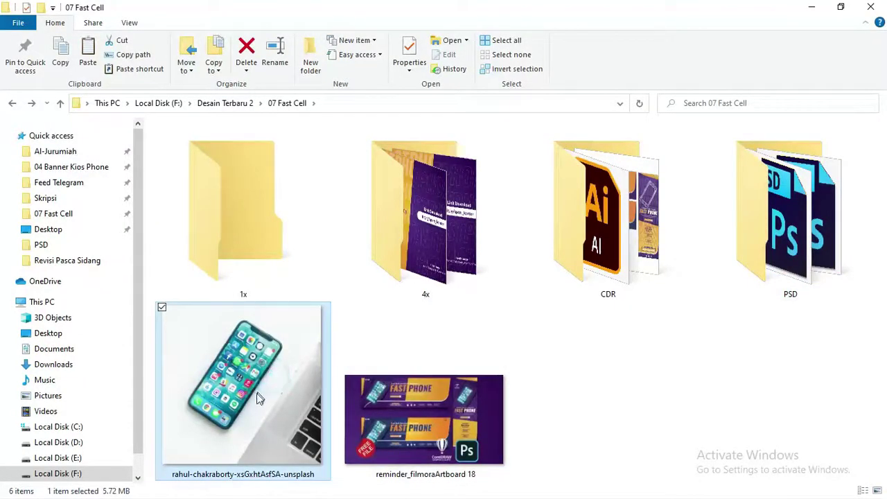
pyautogui.moveTo(254, 429); pyautogui.dragTo(270, 293)
pyautogui.hotkey('alt', 'Tab')
pyautogui.press('Return')
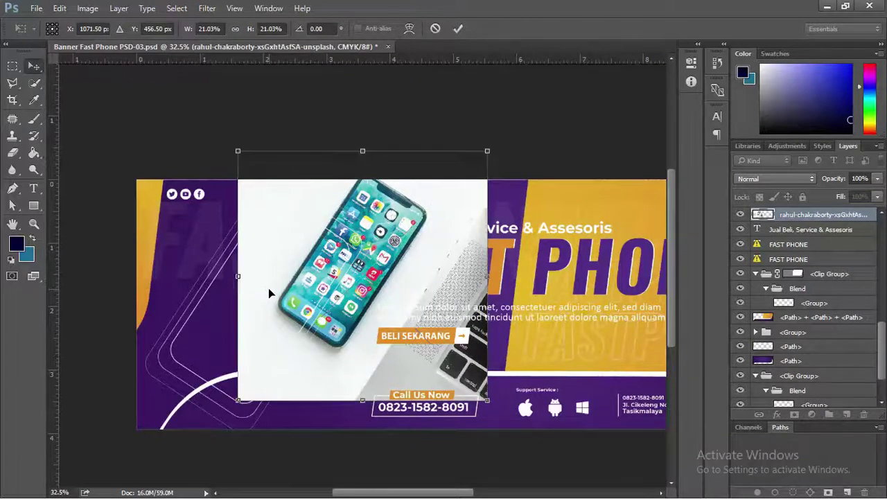
pyautogui.moveTo(444, 219); pyautogui.dragTo(380, 257)
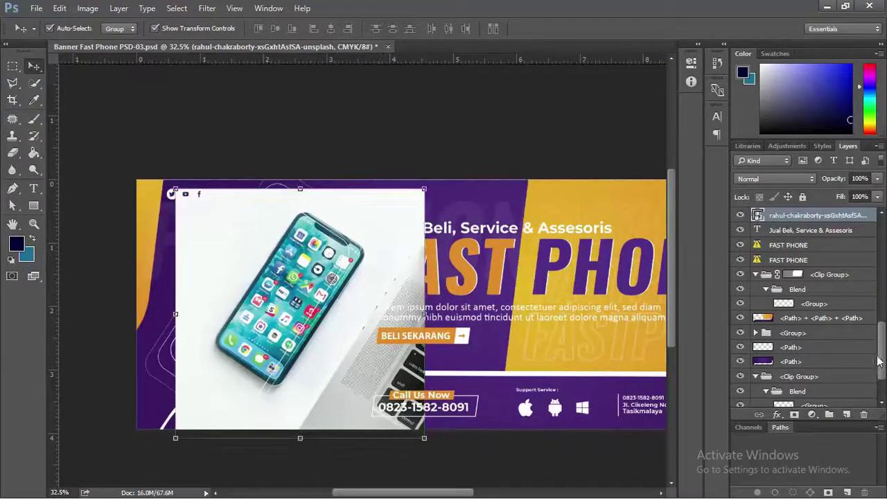
# Step: Bring the placed phone photo layer to the top of the layer stack, above the Hue/Saturation adjustment layer
pyautogui.moveTo(883, 354); pyautogui.dragTo(857, 364)
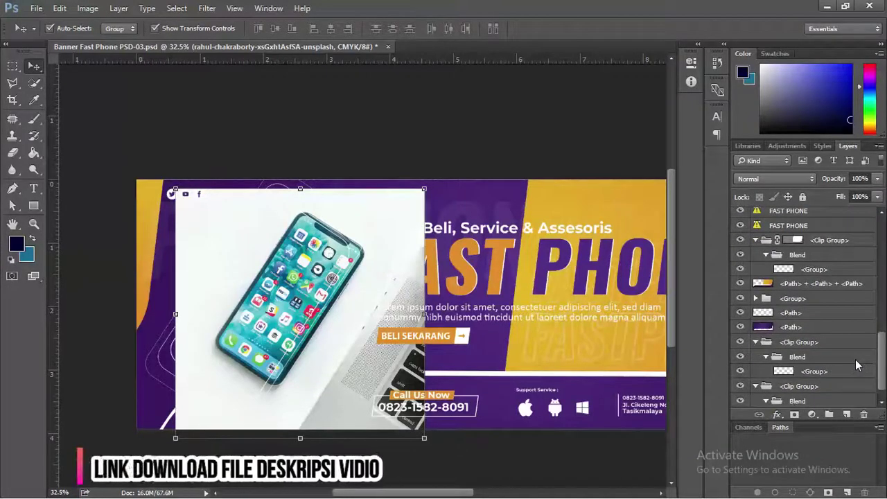
pyautogui.scroll(3, 826, 365)
pyautogui.scroll(1, 789, 251)
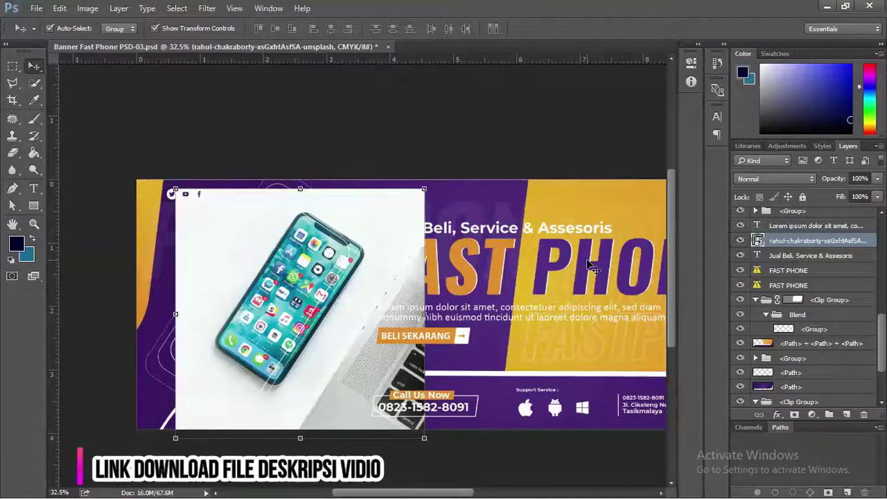
pyautogui.press('ctrl')
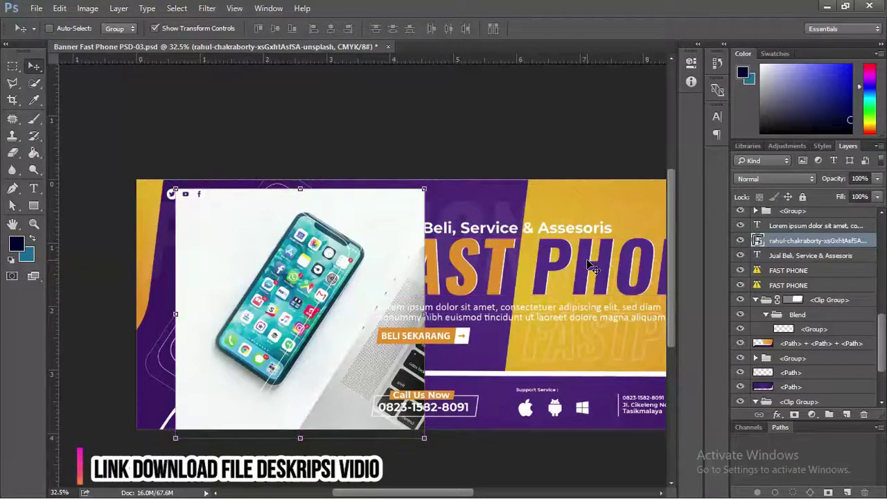
pyautogui.hotkey('ctrl', 'shift', ']')
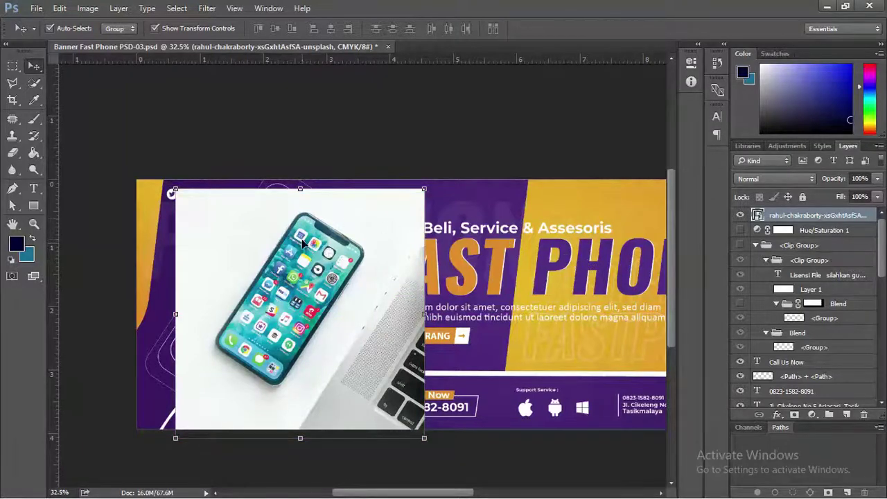
# Step: Select the phone's screen and body in the placed photo with the Quick Selection tool
pyautogui.hscroll(-1, 304, 243)
pyautogui.scroll(5, 322, 243)
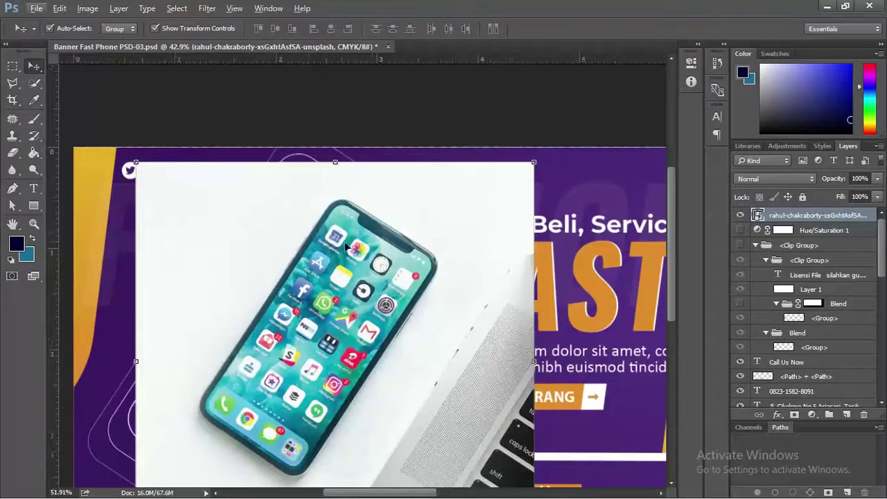
pyautogui.moveTo(363, 247); pyautogui.dragTo(347, 194)
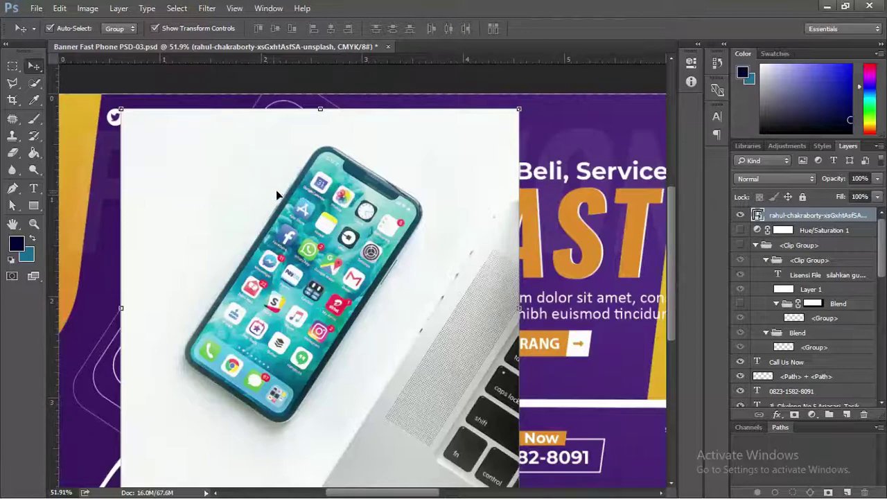
pyautogui.scroll(-1, 276, 187)
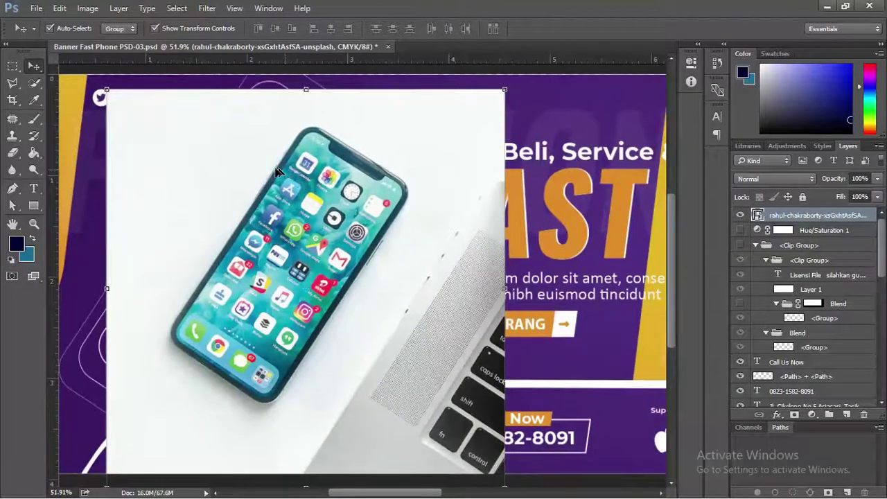
pyautogui.scroll(5, 311, 214)
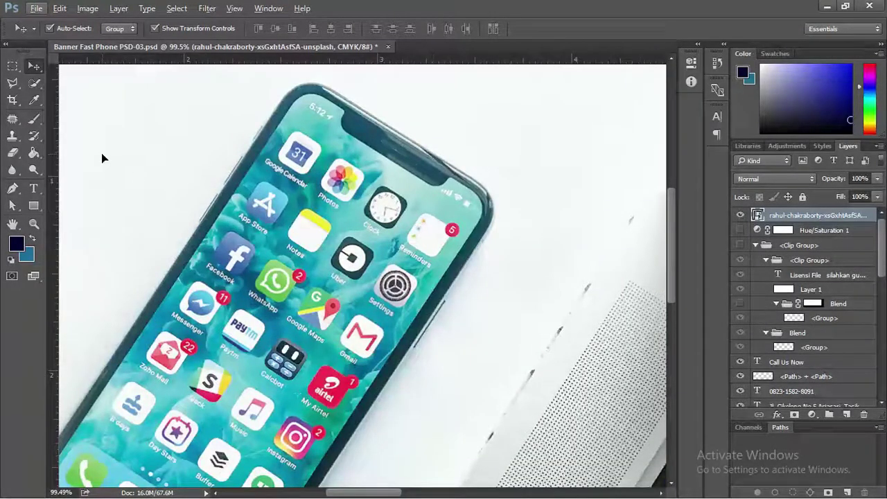
pyautogui.click(34, 83)
pyautogui.moveTo(277, 208)
pyautogui.mouseDown()
pyautogui.moveTo(318, 149)
pyautogui.moveTo(350, 129)
pyautogui.moveTo(374, 211)
pyautogui.moveTo(243, 393)
pyautogui.moveTo(324, 268)
pyautogui.mouseUp()
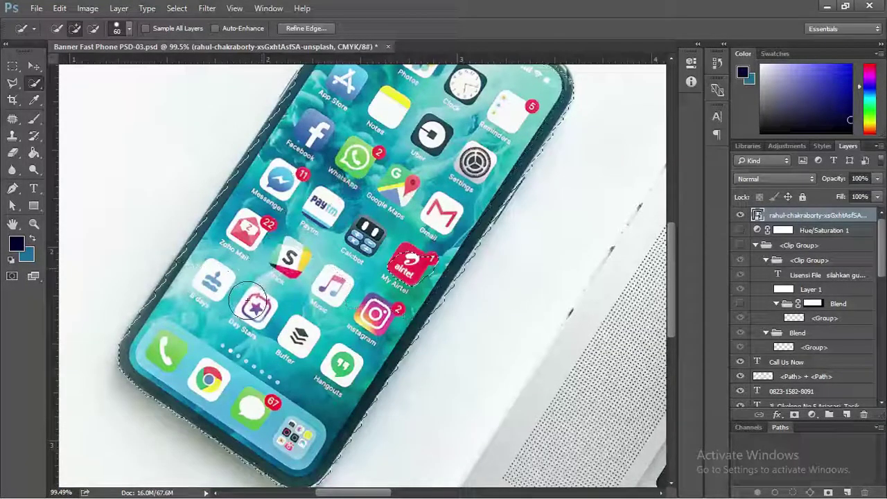
pyautogui.moveTo(365, 185); pyautogui.dragTo(323, 285)
# Step: Extend the quick selection over the phone's notch edge and upper corners so it follows the outline
pyautogui.moveTo(360, 145); pyautogui.dragTo(359, 162)
pyautogui.moveTo(386, 117); pyautogui.dragTo(424, 142)
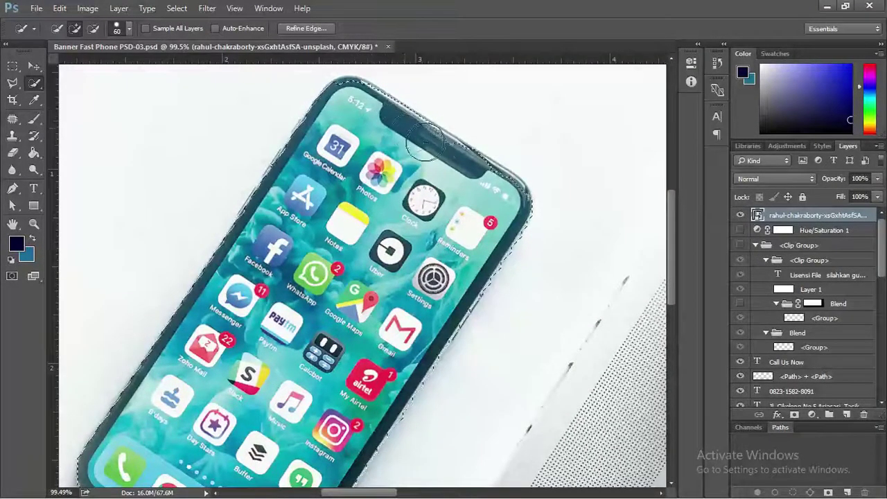
pyautogui.moveTo(463, 167); pyautogui.dragTo(509, 199)
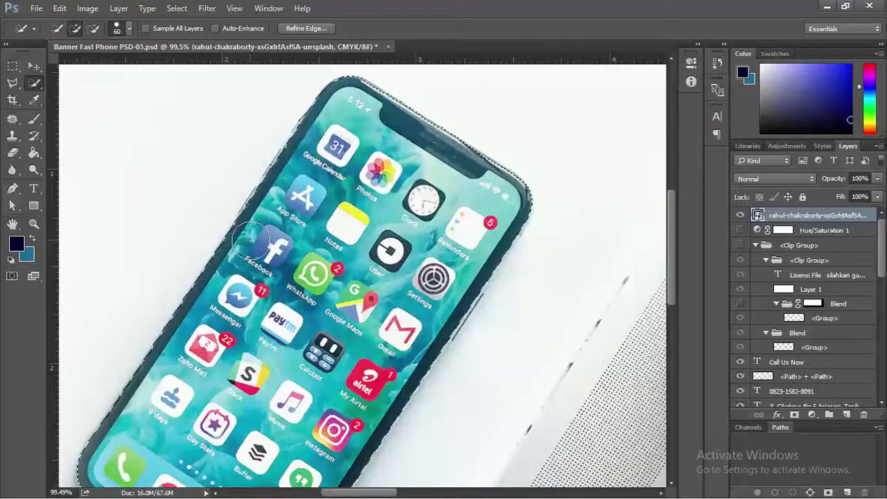
pyautogui.scroll(3, 251, 240)
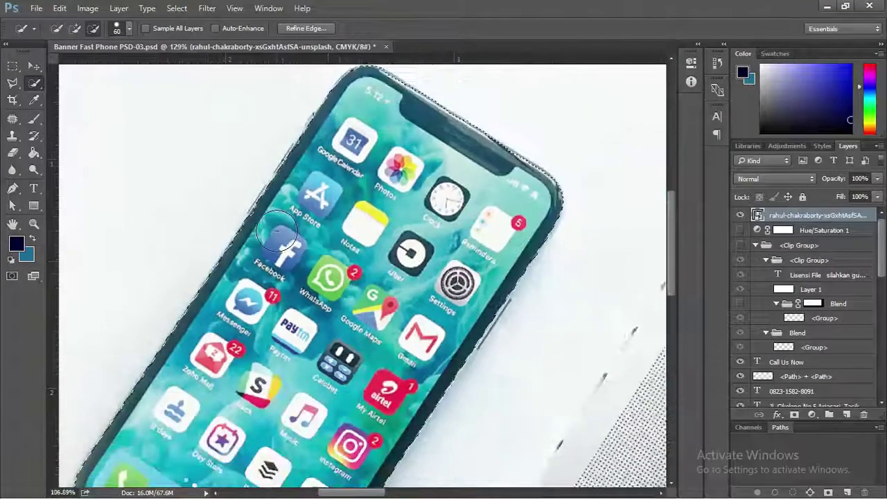
pyautogui.scroll(-1, 277, 230)
pyautogui.moveTo(339, 229); pyautogui.dragTo(364, 211)
pyautogui.scroll(-2, 341, 137)
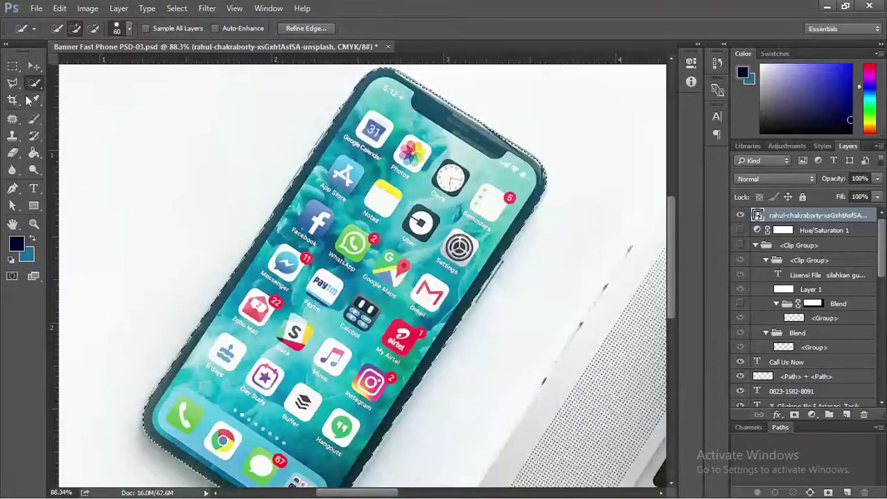
# Step: Add the missing strip along the phone's long left edge to the selection with the Polygonal Lasso in Add to selection mode
pyautogui.click(14, 84)
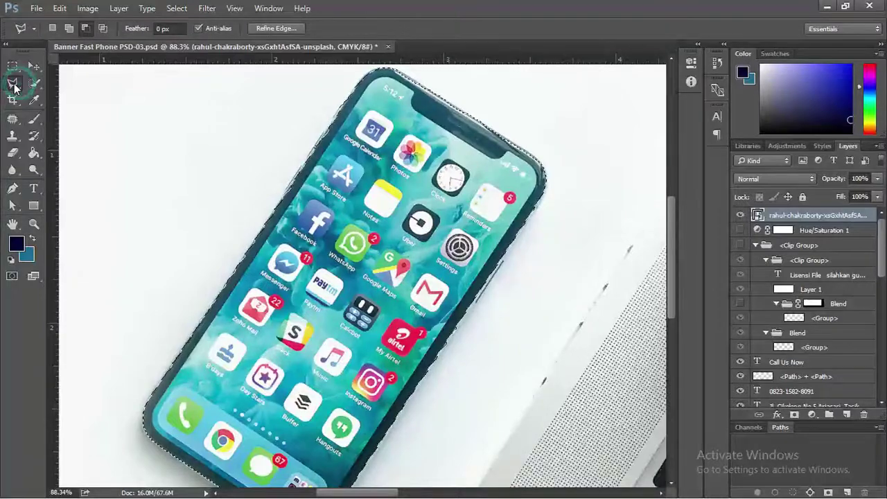
pyautogui.click(85, 29)
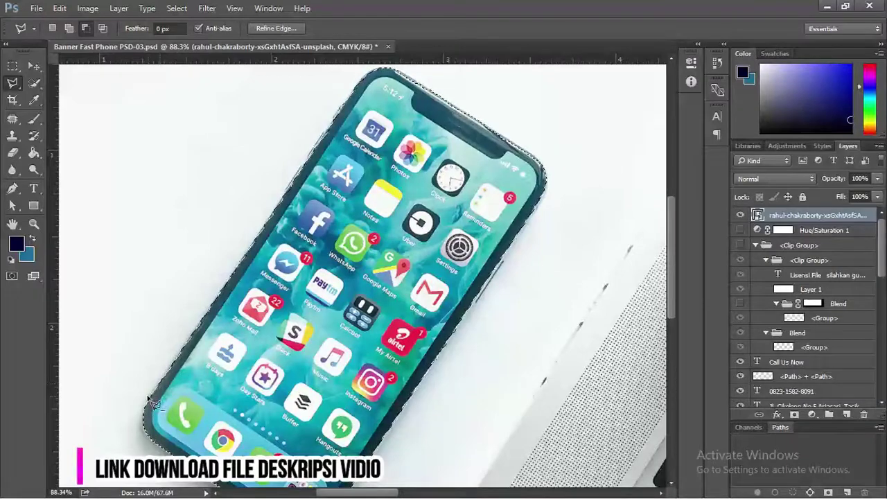
pyautogui.click(70, 28)
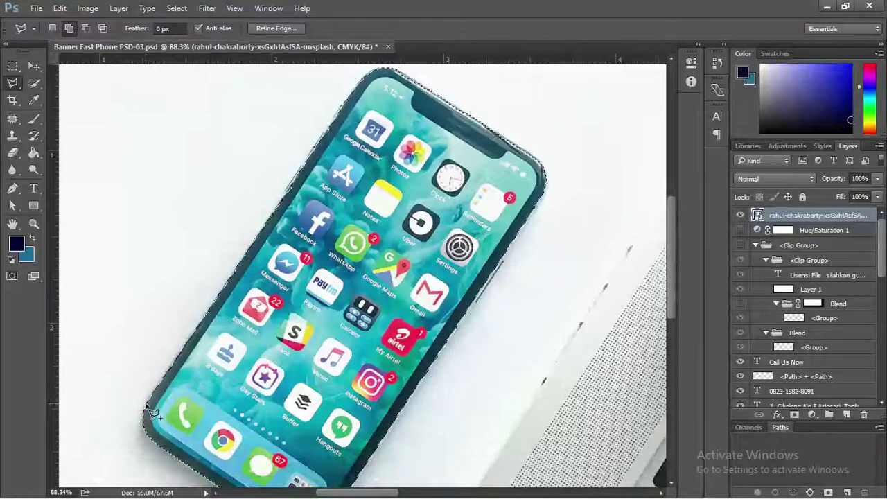
pyautogui.moveTo(276, 213); pyautogui.dragTo(200, 316)
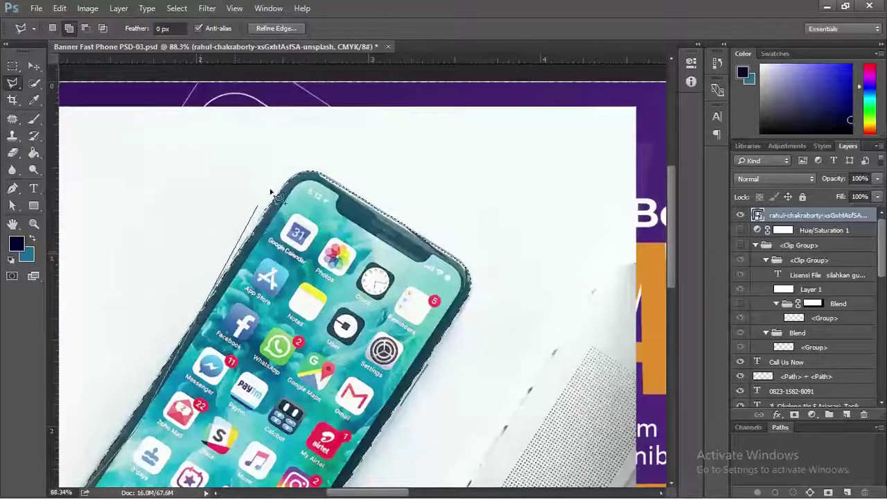
pyautogui.moveTo(247, 207); pyautogui.dragTo(299, 68)
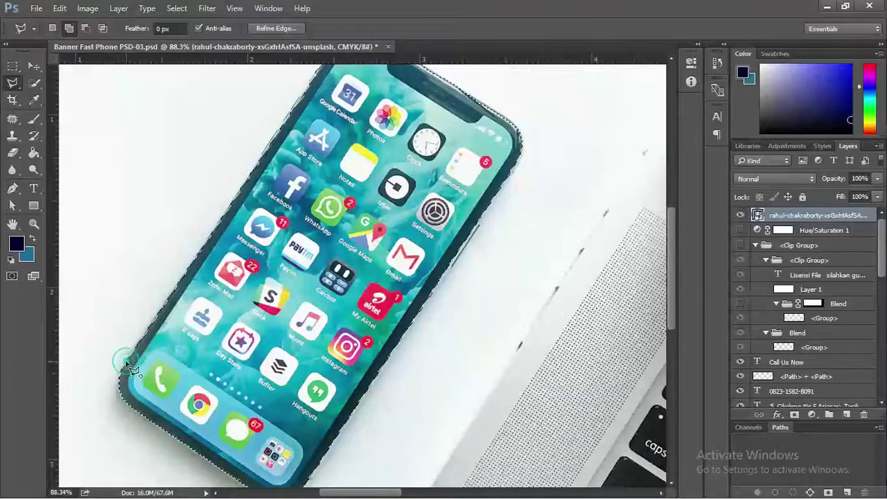
pyautogui.moveTo(214, 230); pyautogui.dragTo(175, 335)
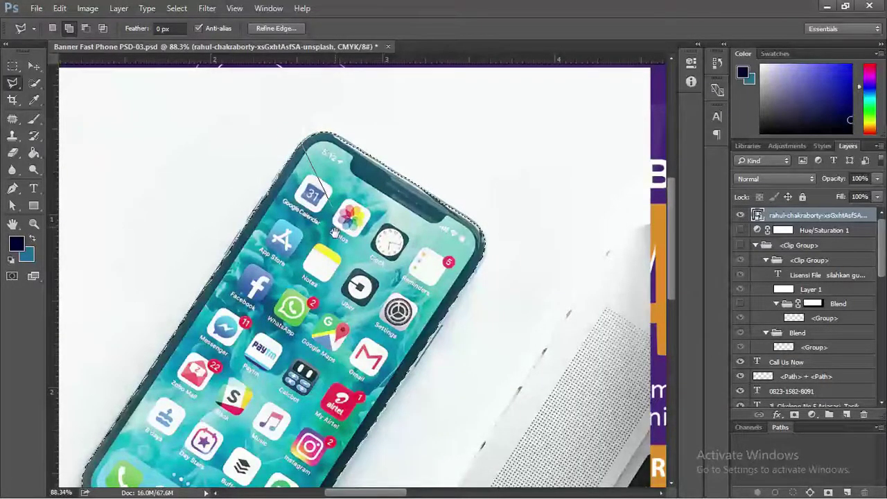
pyautogui.moveTo(335, 233); pyautogui.dragTo(380, 188)
pyautogui.click(337, 288)
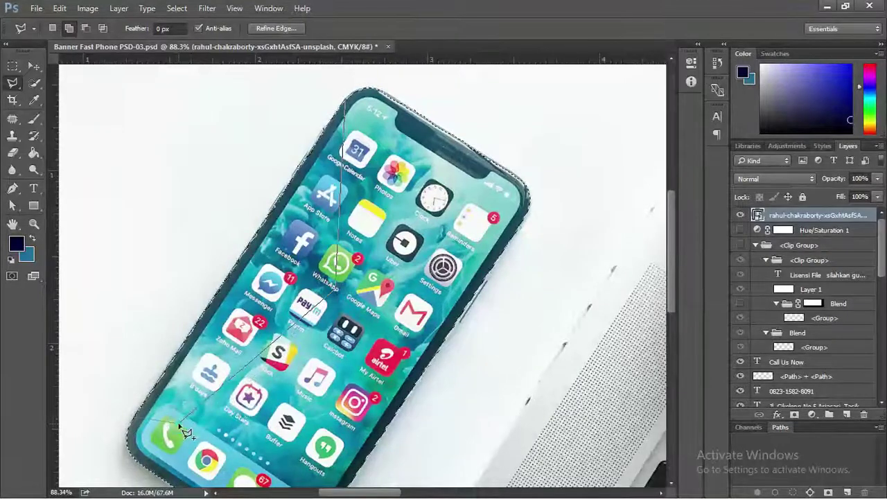
pyautogui.click(178, 424)
# Step: Add the missing parts of the phone's top edge and upper right corner to the selection with the Polygonal Lasso
pyautogui.scroll(5, 284, 184)
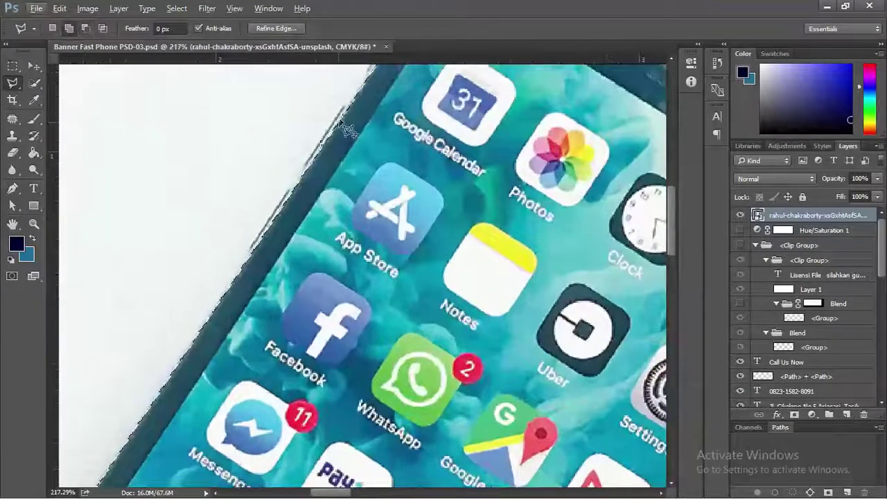
pyautogui.scroll(-5, 282, 248)
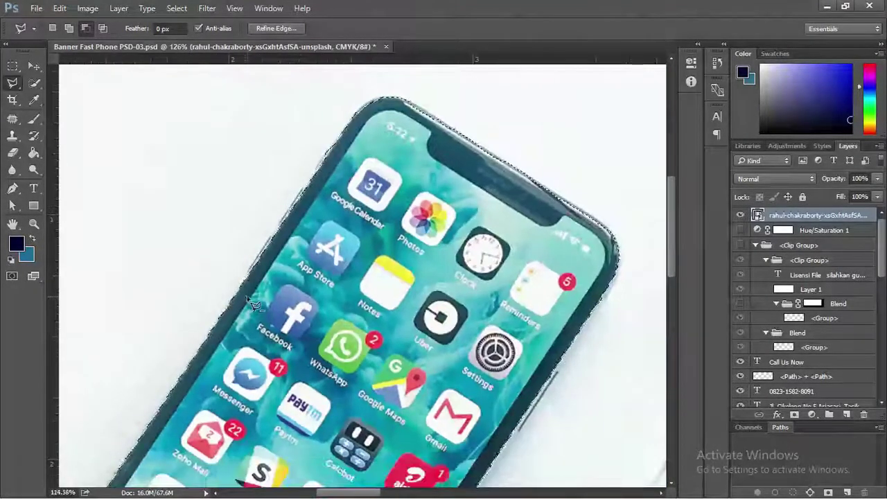
pyautogui.moveTo(389, 442); pyautogui.dragTo(383, 245)
pyautogui.scroll(-2, 382, 244)
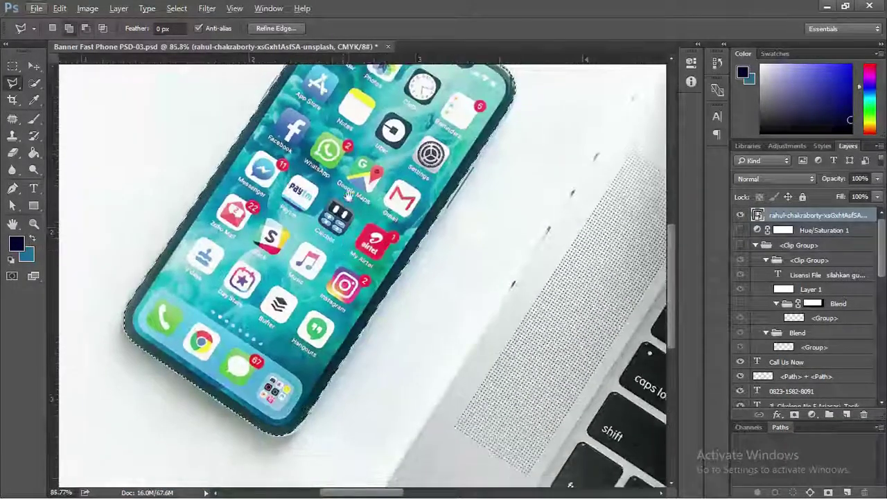
pyautogui.scroll(-3, 349, 220)
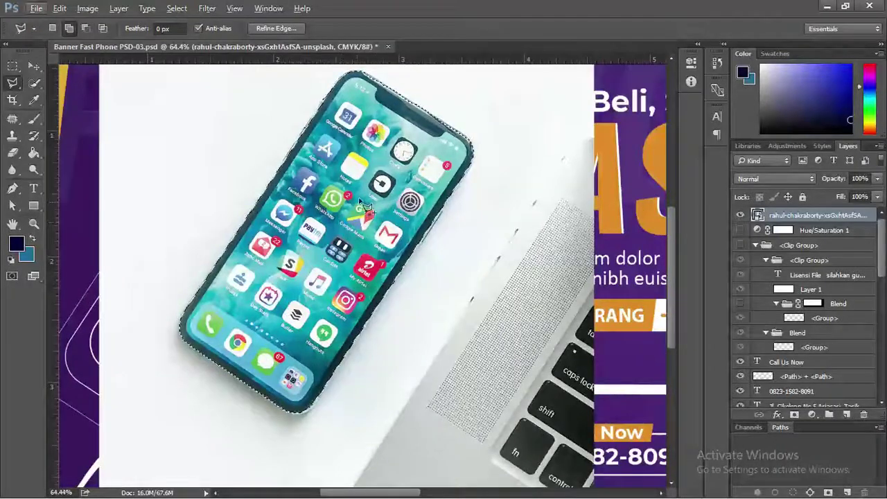
pyautogui.scroll(8, 359, 182)
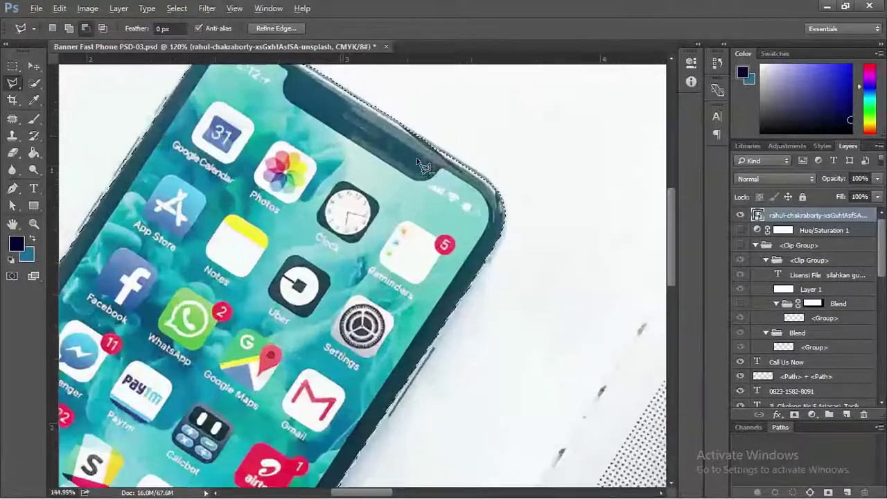
pyautogui.moveTo(349, 164); pyautogui.dragTo(325, 201)
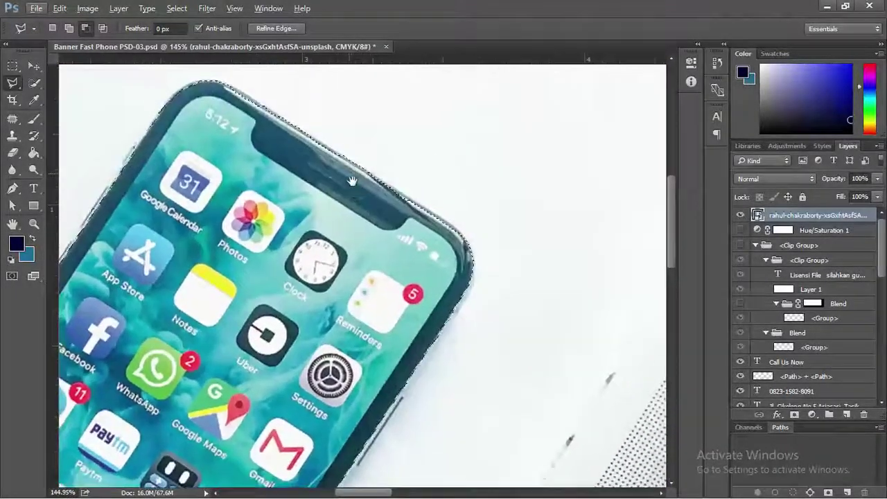
pyautogui.click(233, 92)
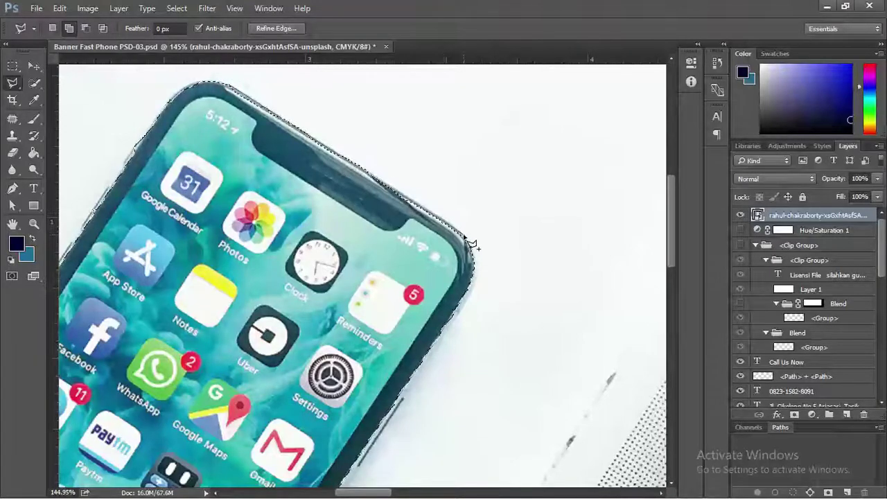
pyautogui.click(470, 290)
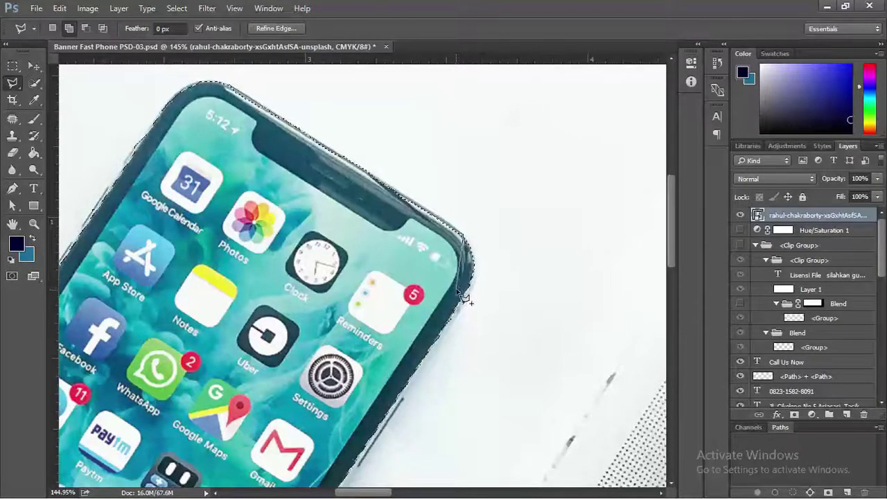
pyautogui.click(470, 250)
pyautogui.scroll(-2, 215, 172)
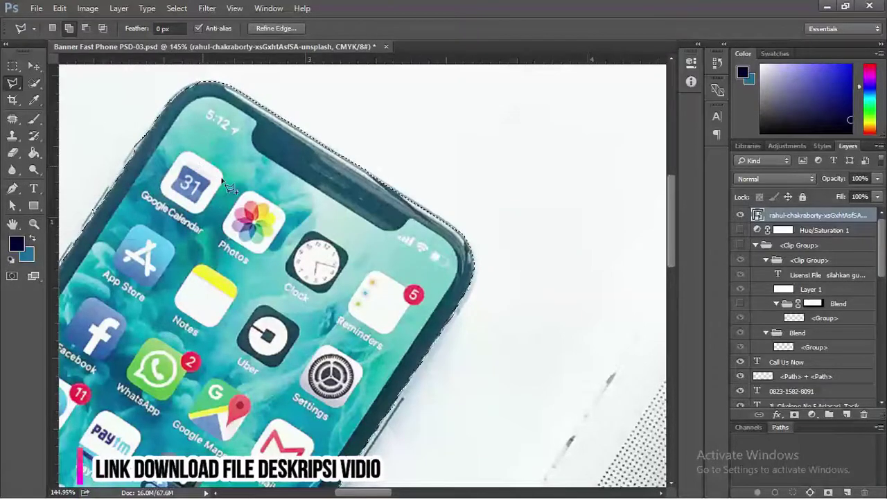
# Step: Smooth the phone selection with a sample radius of 10 pixels, applying the effect at canvas bounds
pyautogui.scroll(-3, 333, 234)
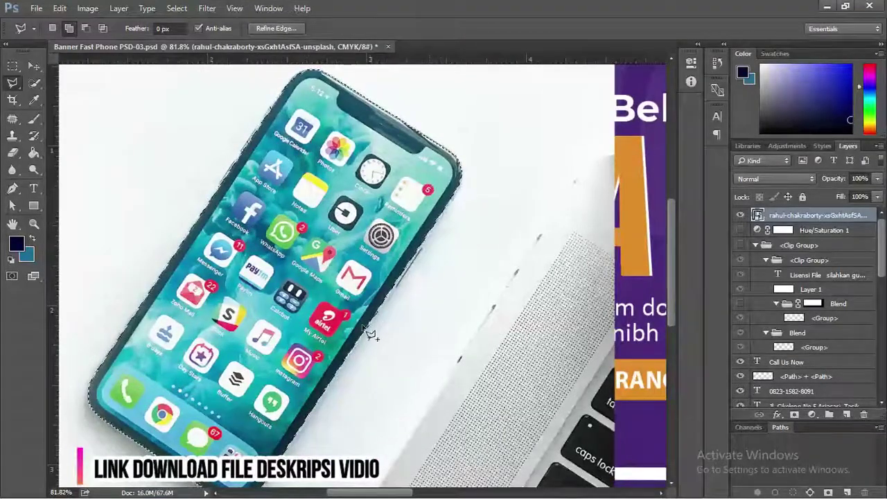
pyautogui.click(187, 10)
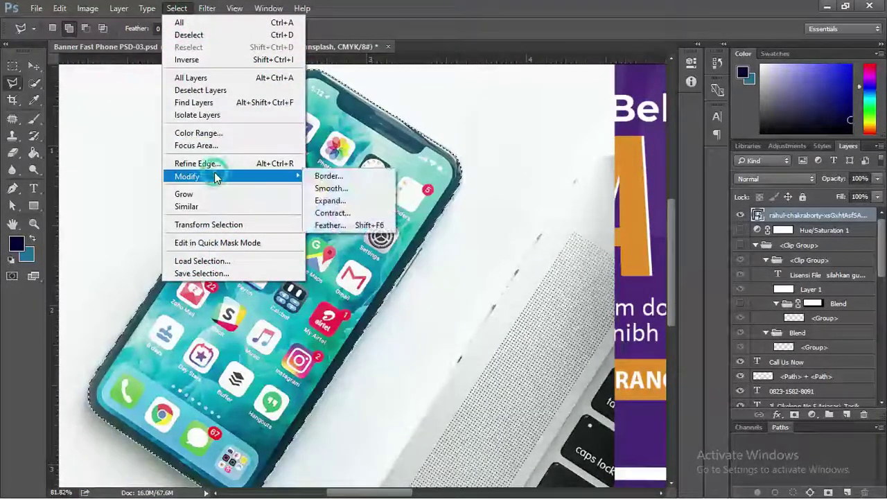
pyautogui.click(332, 188)
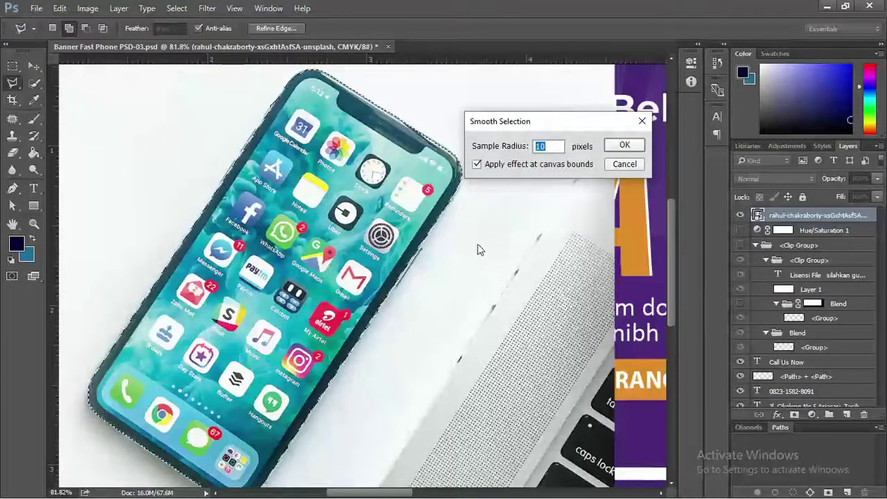
pyautogui.moveTo(584, 122); pyautogui.dragTo(556, 107)
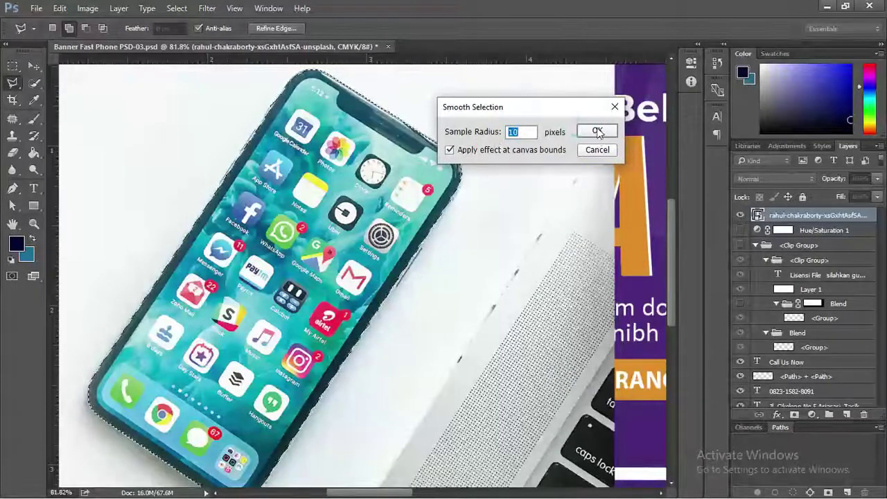
pyautogui.click(597, 131)
# Step: Feather the phone selection by 3 pixels, applying the effect at canvas bounds
pyautogui.scroll(1, 465, 170)
pyautogui.scroll(5, 465, 171)
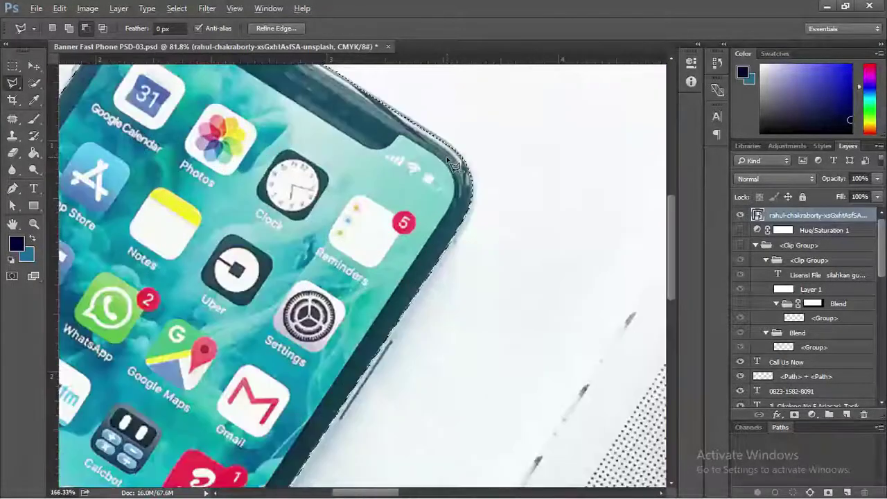
pyautogui.scroll(-3, 453, 166)
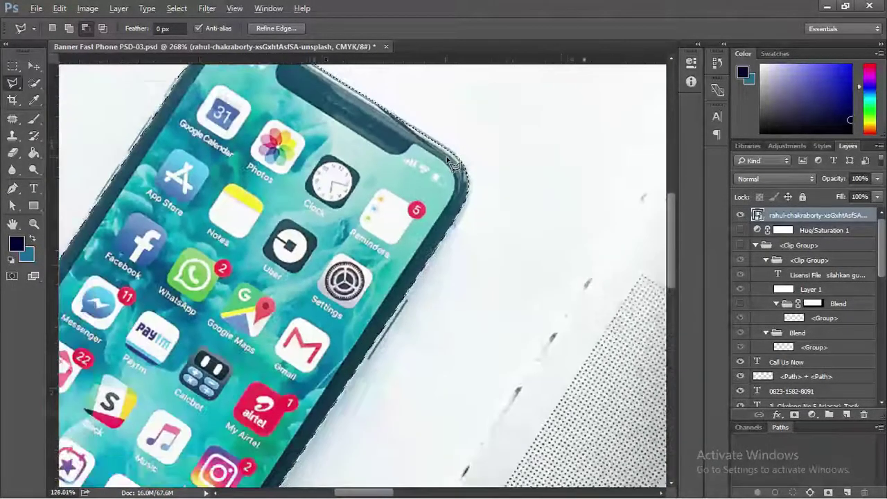
pyautogui.click(176, 8)
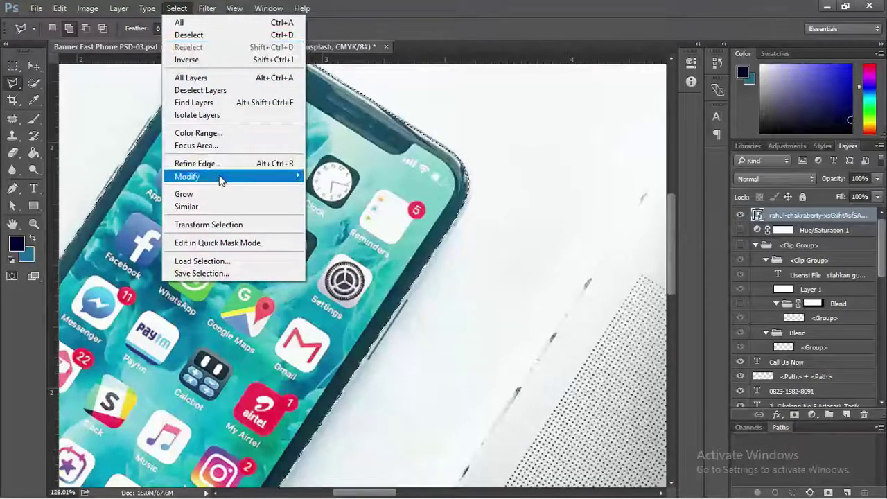
pyautogui.moveTo(220, 177)
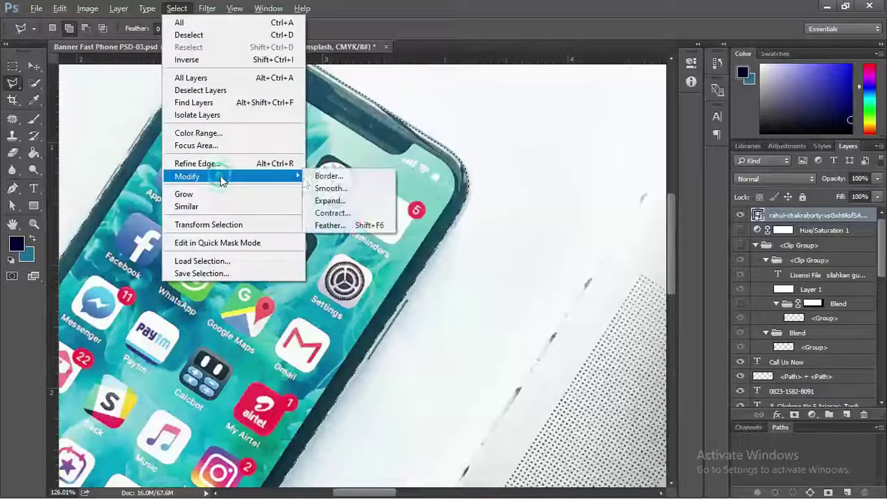
pyautogui.click(329, 225)
pyautogui.moveTo(284, 169); pyautogui.dragTo(413, 135)
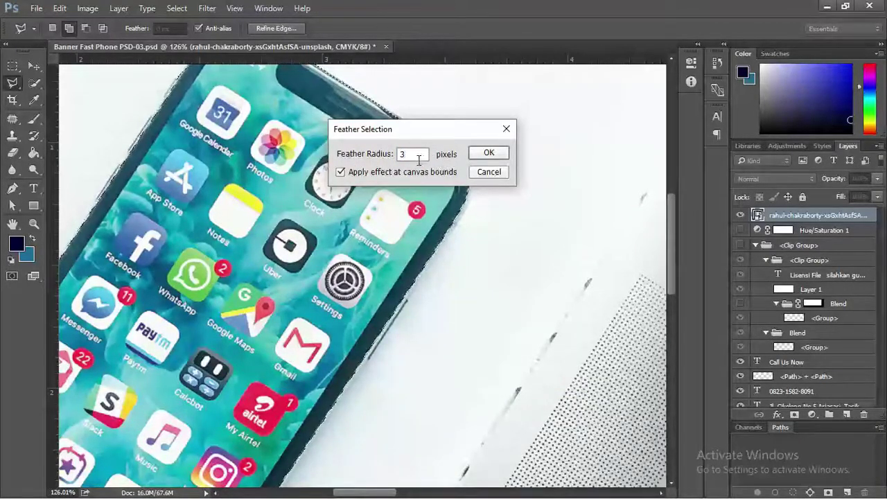
pyautogui.click(488, 152)
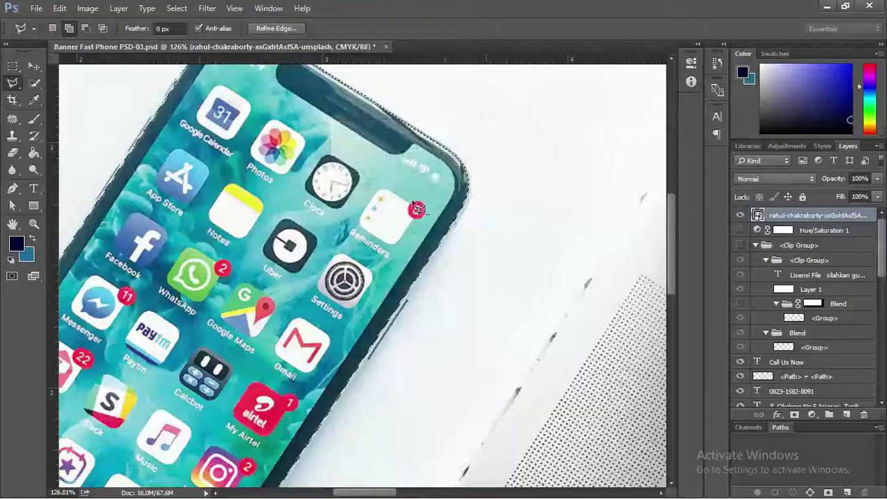
# Step: Add a layer mask from the phone selection so only the cut-out phone shows over the banner
pyautogui.scroll(-5, 417, 209)
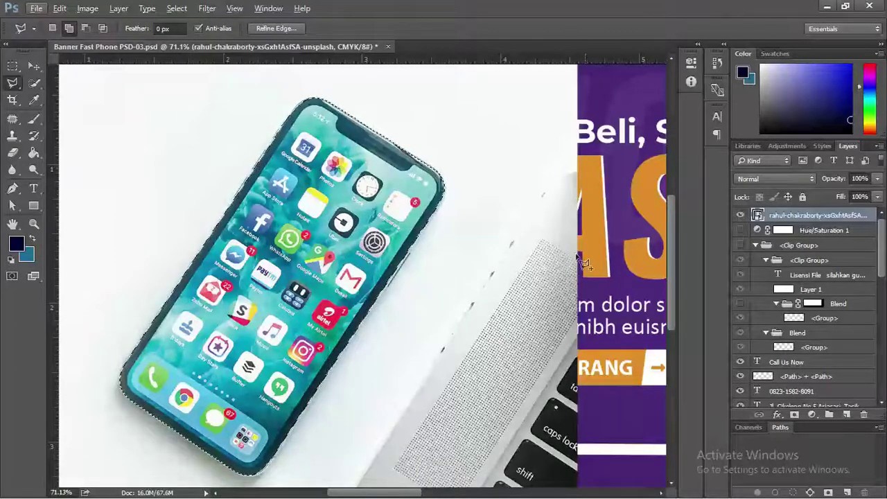
pyautogui.scroll(-3, 581, 262)
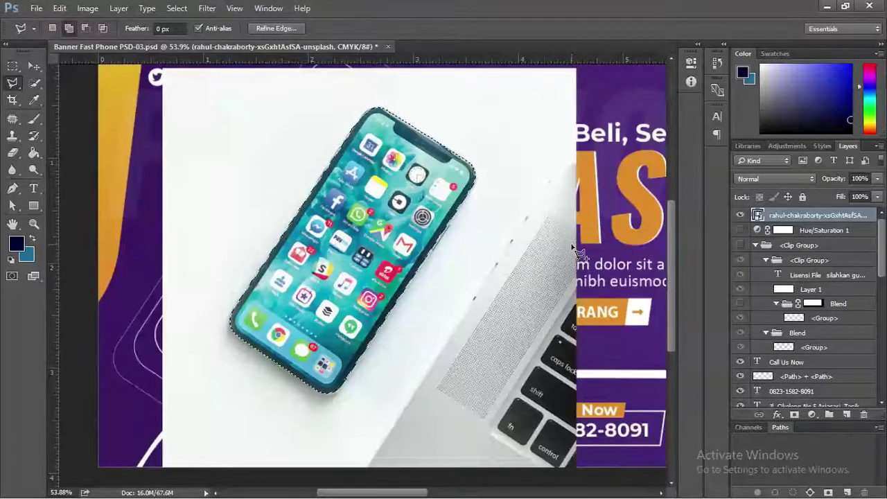
pyautogui.click(796, 414)
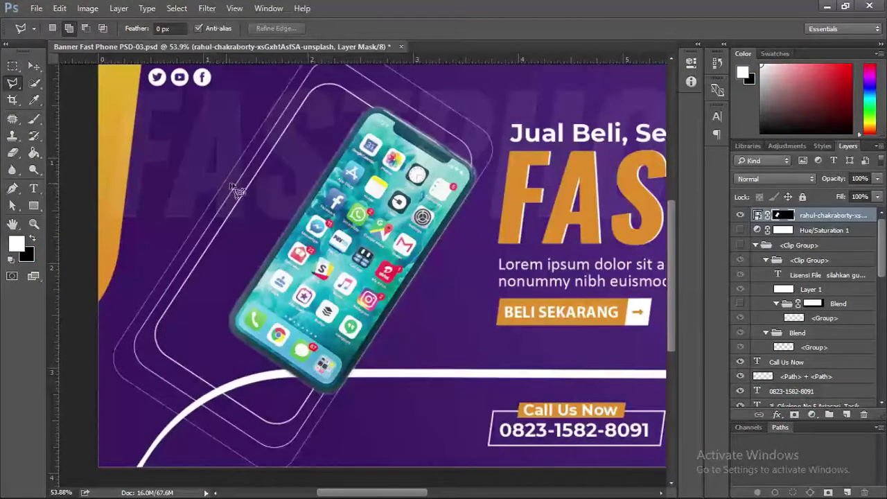
# Step: Move the cut-out phone into the rounded outline frames and scale it proportionally to about 108.5%
pyautogui.scroll(-3, 371, 175)
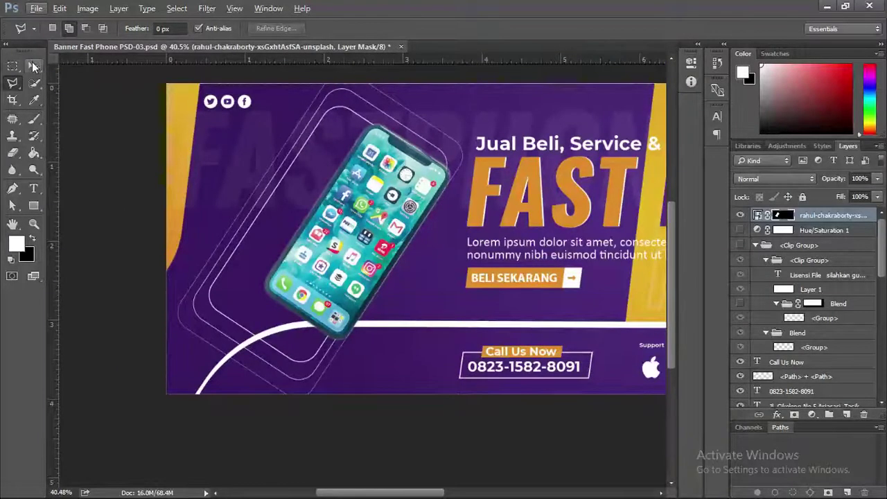
pyautogui.click(33, 65)
pyautogui.moveTo(374, 186); pyautogui.dragTo(346, 180)
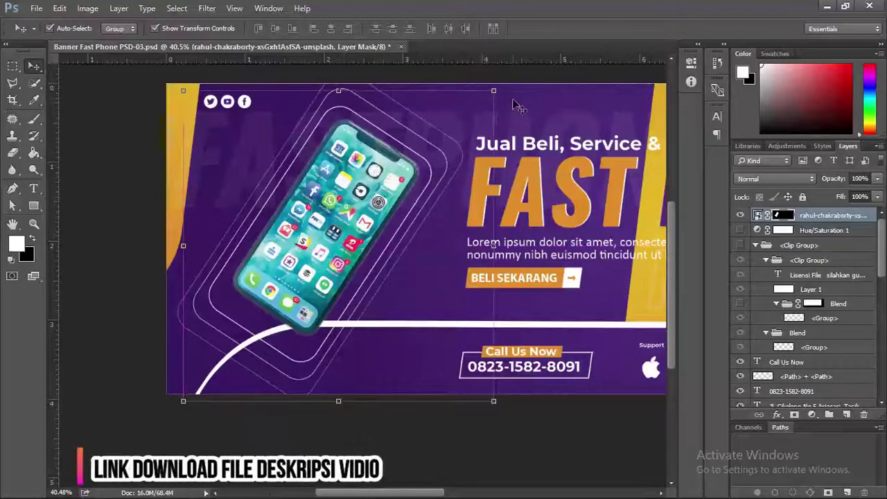
pyautogui.hotkey('ctrl', 't')
pyautogui.moveTo(493, 92); pyautogui.dragTo(507, 78)
pyautogui.moveTo(363, 204); pyautogui.dragTo(356, 214)
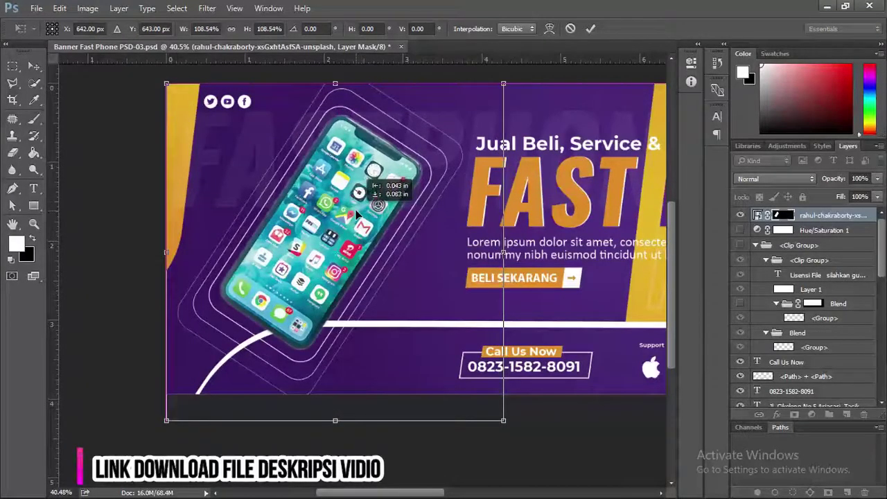
pyautogui.press('Return')
pyautogui.click(105, 163)
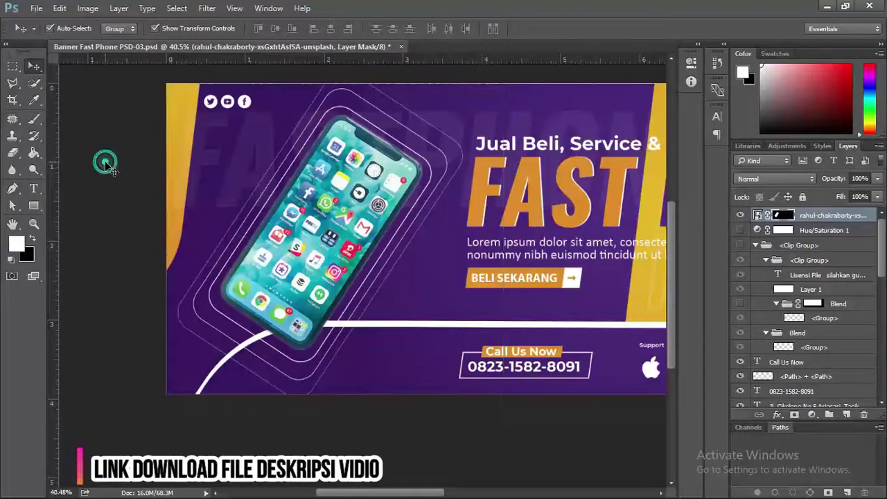
pyautogui.scroll(-2, 368, 194)
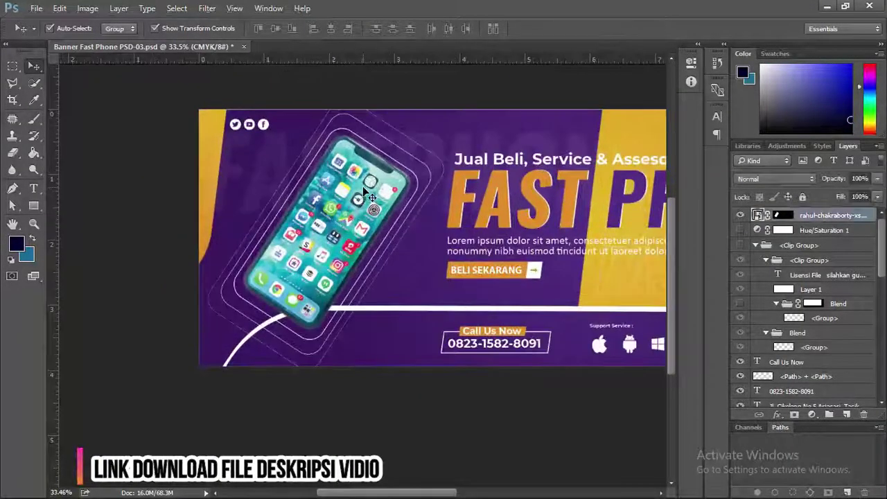
# Step: Duplicate the cut-out phone layer and enlarge the copy proportionally from its centre to about 252%
pyautogui.click(363, 189)
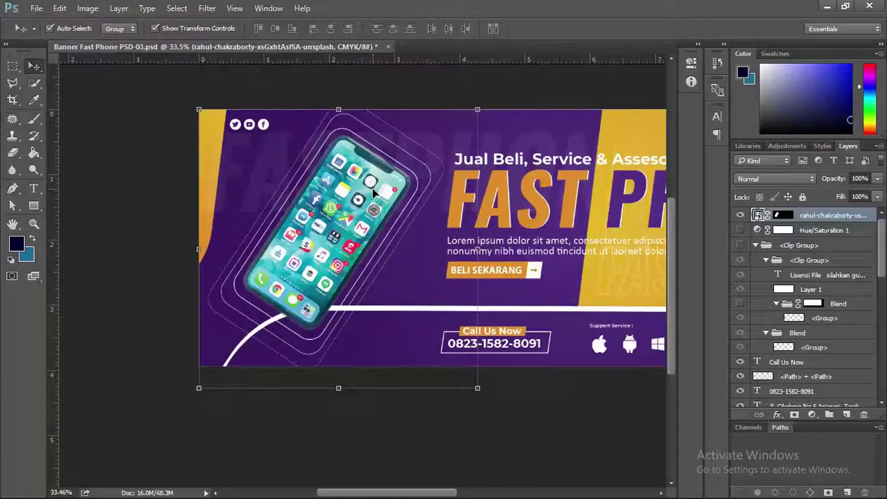
pyautogui.scroll(-2, 375, 194)
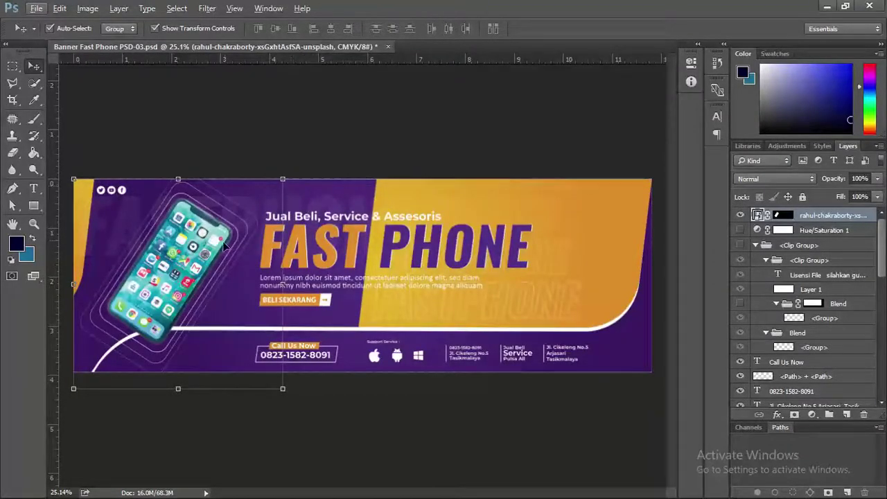
pyautogui.press('ctrl')
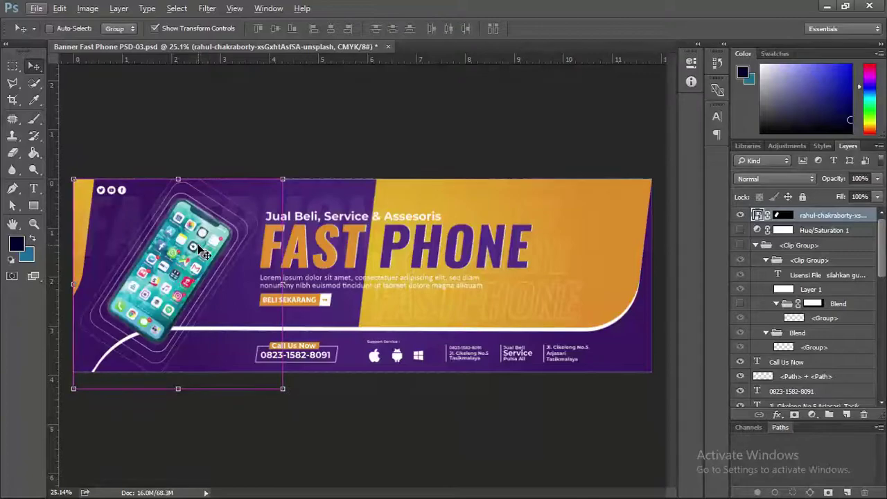
pyautogui.hotkey('ctrl', 'j')
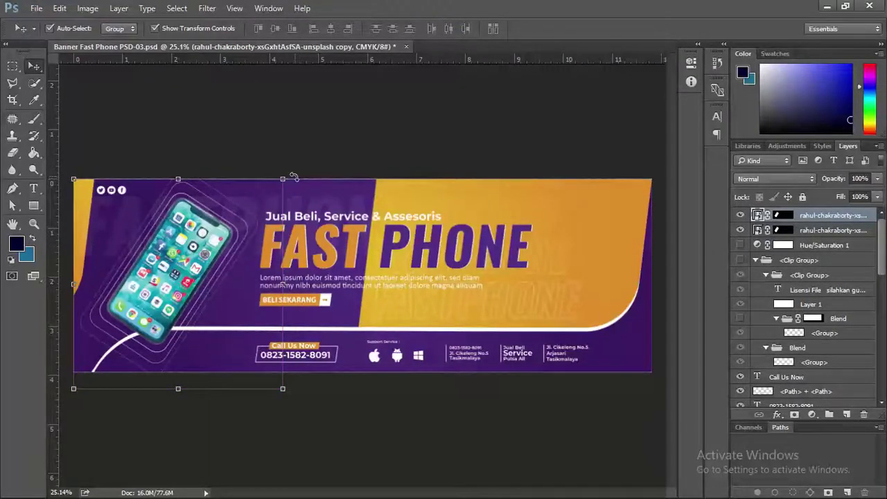
pyautogui.moveTo(286, 179); pyautogui.dragTo(512, 86)
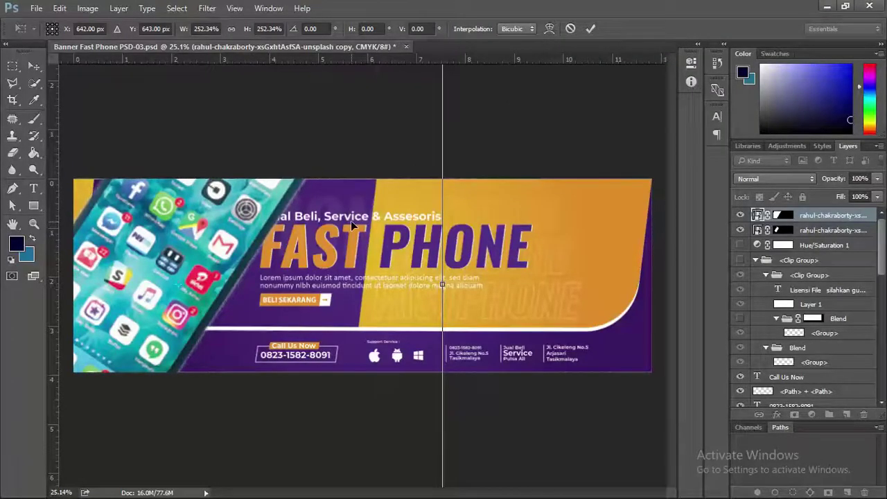
pyautogui.press('Return')
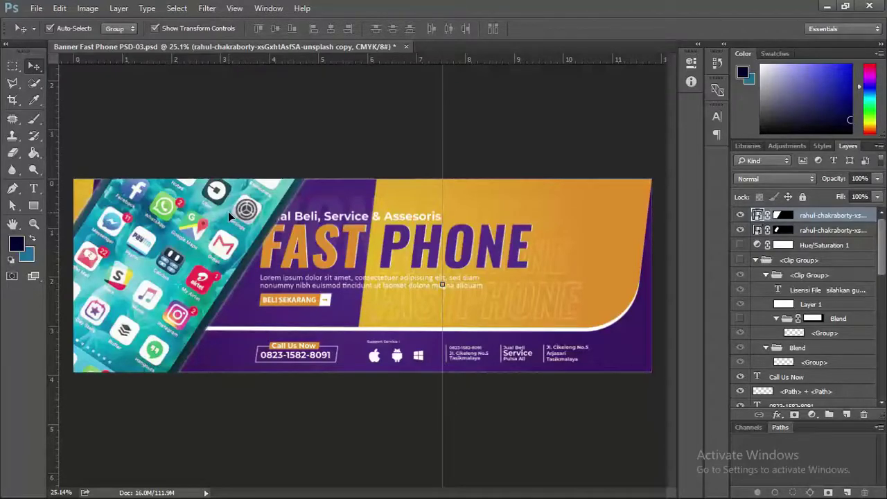
# Step: Send the enlarged phone copy backward through the layer stack until it sits directly above the purple background path layer
pyautogui.hotkey('ctrl', '[')
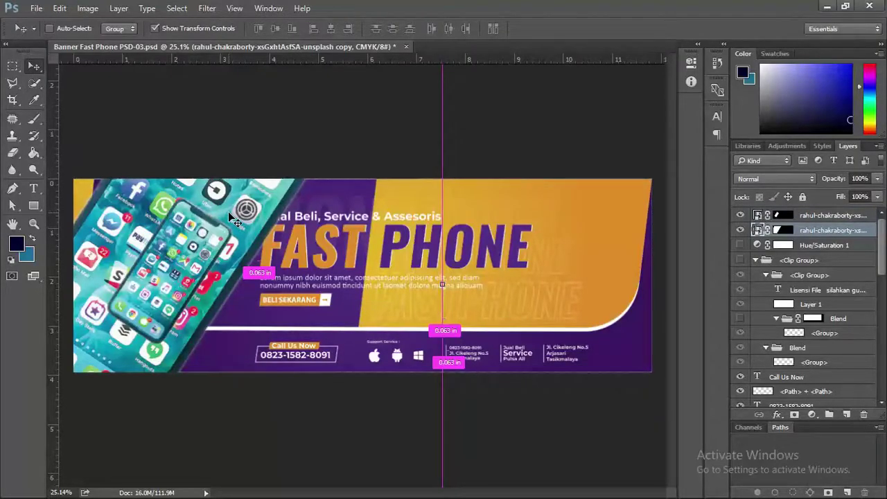
pyautogui.hotkey('ctrl', '[')
pyautogui.hotkey('ctrl', '[')
pyautogui.hotkey('ctrl', '[')
pyautogui.hotkey('ctrl', '[')
pyautogui.hotkey('ctrl', '[')
pyautogui.hotkey('ctrl', '[')
pyautogui.hotkey('ctrl', '[')
pyautogui.hotkey('ctrl', '[')
pyautogui.hotkey('ctrl', '[')
pyautogui.hotkey('ctrl', '[')
pyautogui.hotkey('ctrl', '[')
pyautogui.hotkey('ctrl', '[')
pyautogui.hotkey('ctrl', '[')
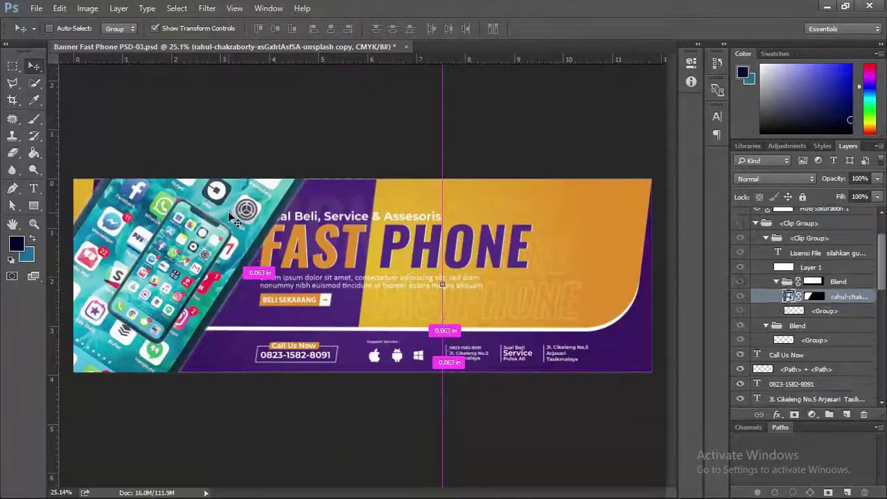
pyautogui.hotkey('ctrl', '[')
pyautogui.hotkey('ctrl', '[')
pyautogui.hotkey('ctrl', '[')
pyautogui.hotkey('ctrl', '[')
pyautogui.hotkey('ctrl', '[')
pyautogui.hotkey('ctrl', '[')
pyautogui.hotkey('ctrl', '[')
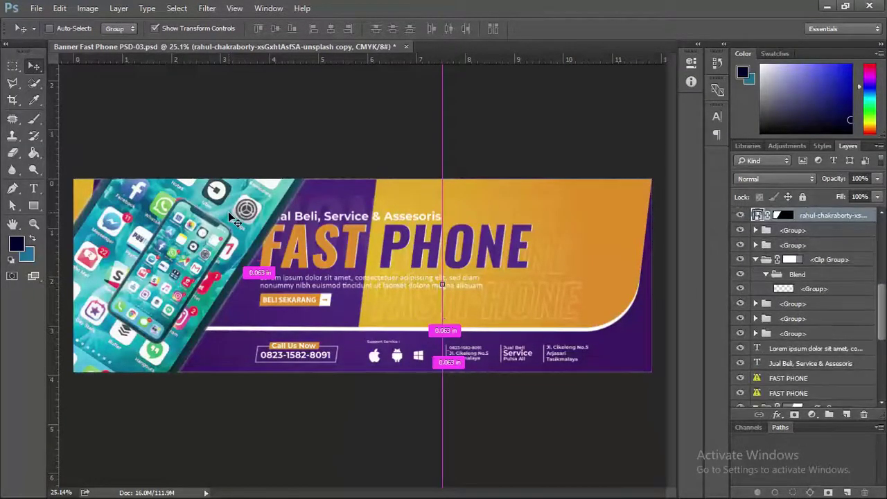
pyautogui.hotkey('ctrl', '[')
pyautogui.hotkey('ctrl', '[')
pyautogui.hotkey('ctrl', '[')
pyautogui.hotkey('ctrl', '[')
pyautogui.hotkey('ctrl', '[')
pyautogui.hotkey('ctrl', '[')
pyautogui.hotkey('ctrl', '[')
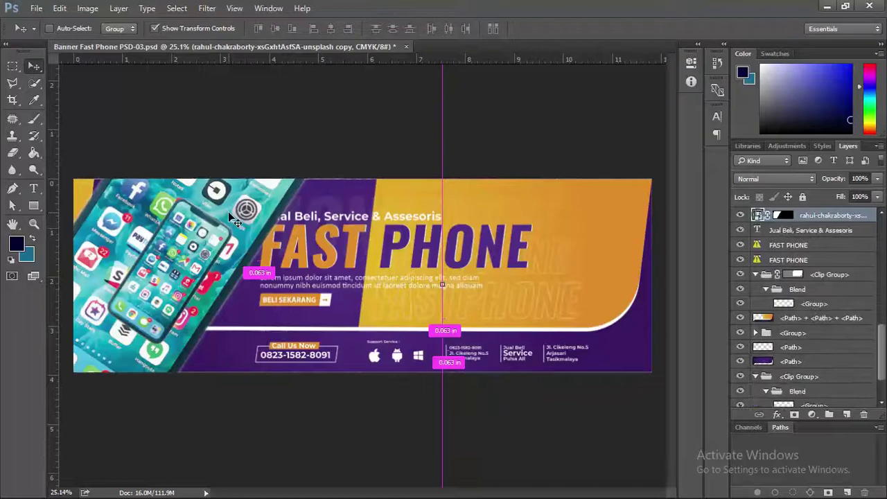
pyautogui.hotkey('ctrl', '[')
pyautogui.hotkey('ctrl', '[')
pyautogui.hotkey('ctrl', '[')
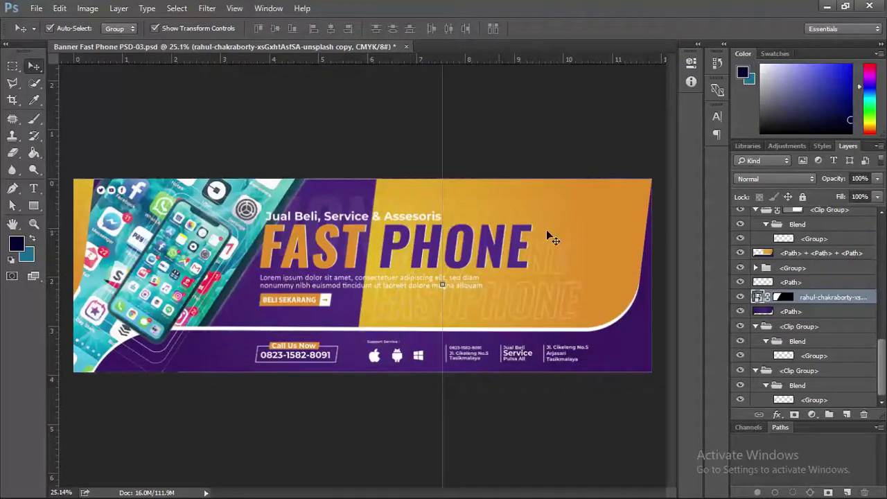
# Step: Set the enlarged phone copy's blend mode to Multiply and nudge it right across the purple background, then deselect it
pyautogui.click(760, 181)
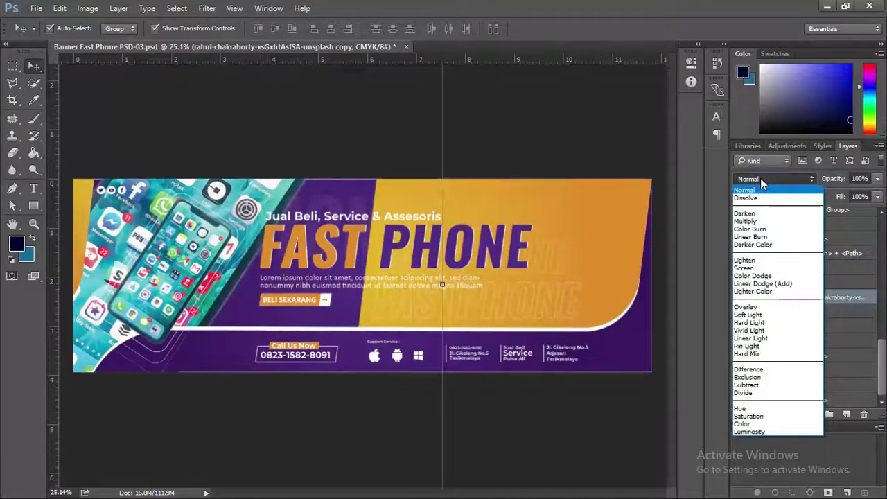
pyautogui.click(760, 221)
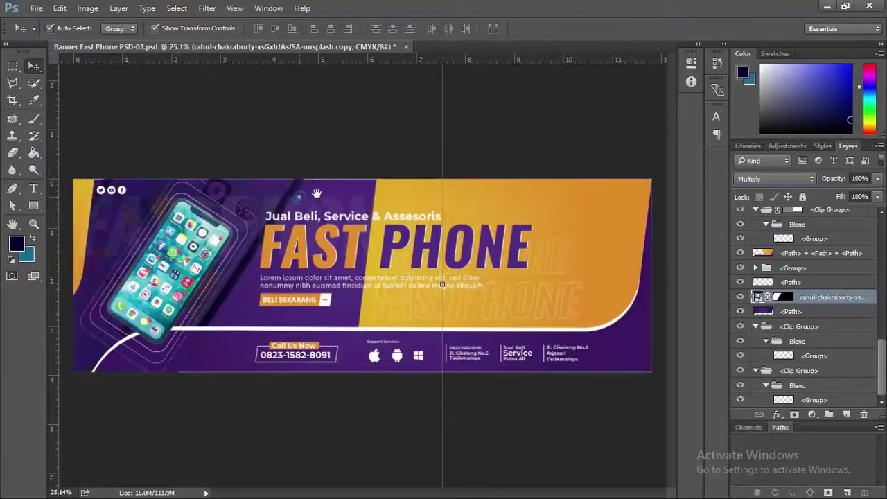
pyautogui.hotkey('shift', 'Right')
pyautogui.hotkey('shift', 'Right')
pyautogui.hotkey('shift', 'Right')
pyautogui.hotkey('shift', 'Right')
pyautogui.hotkey('shift', 'Right')
pyautogui.hotkey('shift', 'Right')
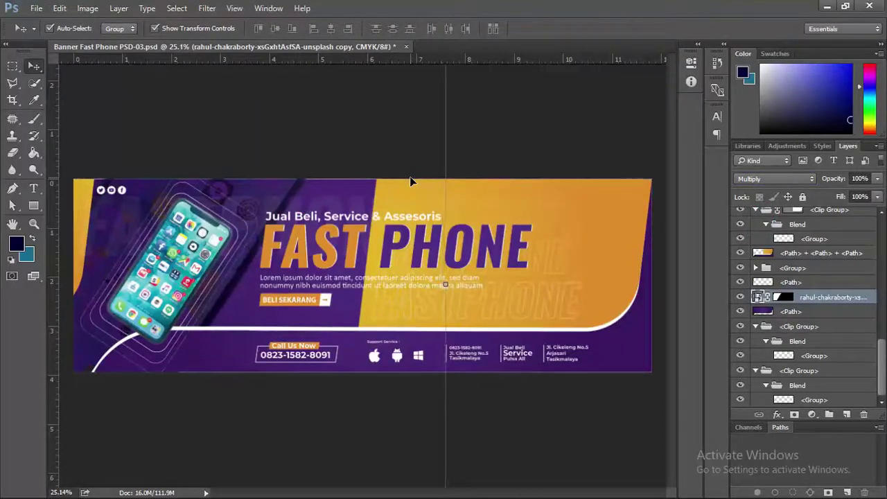
pyautogui.hotkey('shift', 'Right')
pyautogui.hotkey('shift', 'Right')
pyautogui.hotkey('shift', 'Right')
pyautogui.hotkey('shift', 'Right')
pyautogui.hotkey('shift', 'Right')
pyautogui.hotkey('shift', 'Right')
pyautogui.hotkey('shift', 'Right')
pyautogui.hotkey('shift', 'Right')
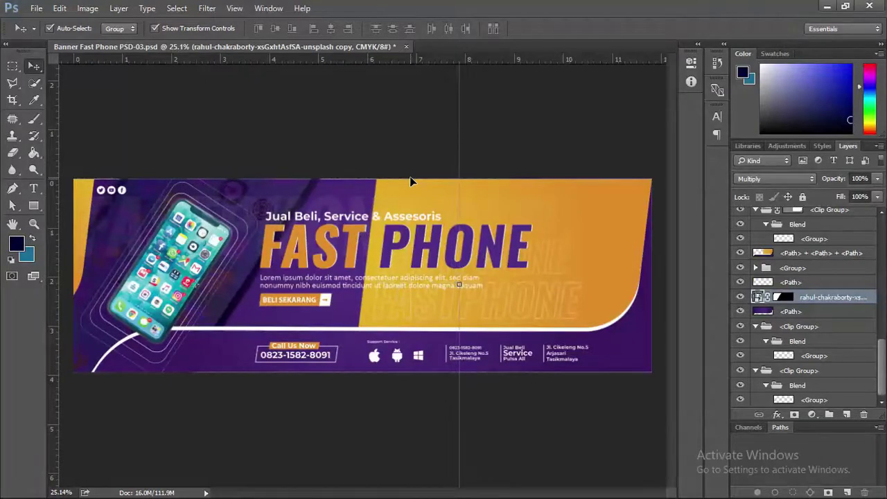
pyautogui.hotkey('shift', 'Right')
pyautogui.hotkey('shift', 'Right')
pyautogui.hotkey('shift', 'Right')
pyautogui.hotkey('shift', 'Right')
pyautogui.hotkey('shift', 'Right')
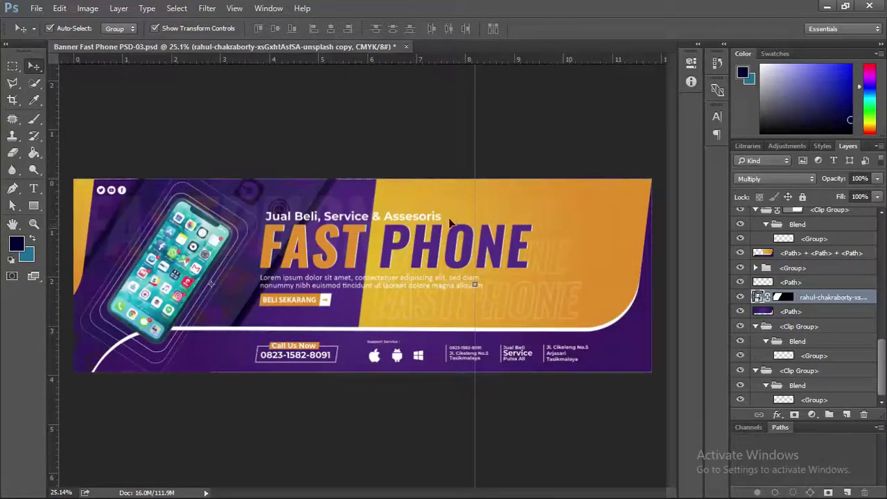
pyautogui.click(577, 153)
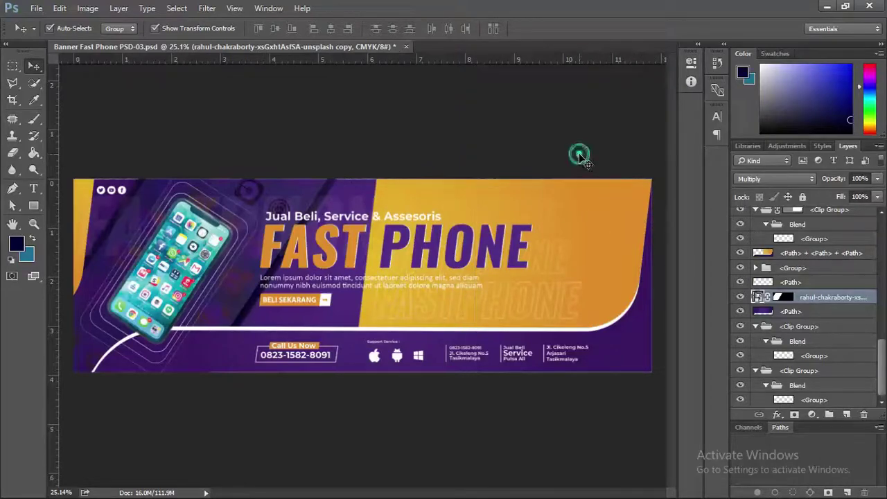
# Step: Replace the front orange-and-purple FAST PHONE headline with text beginning with BAROKAH in capitals, accepting substitution of the missing Oswald Bold font
pyautogui.scroll(4, 336, 268)
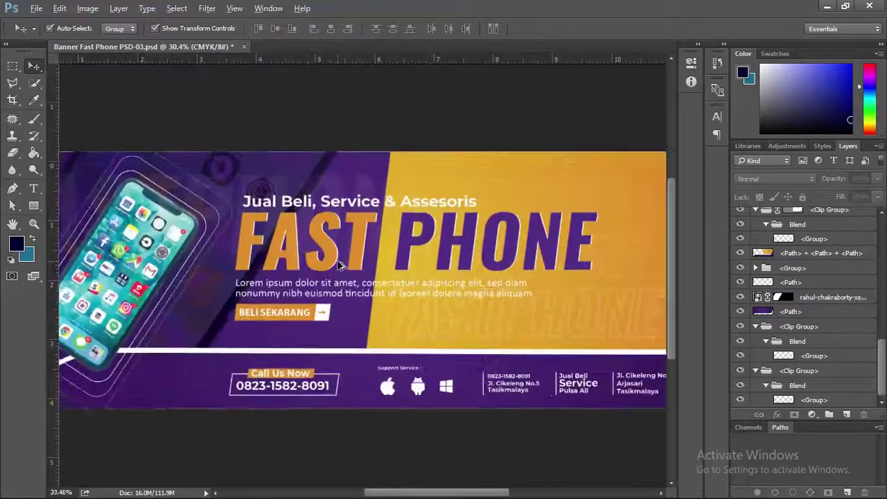
pyautogui.moveTo(381, 248); pyautogui.dragTo(424, 247)
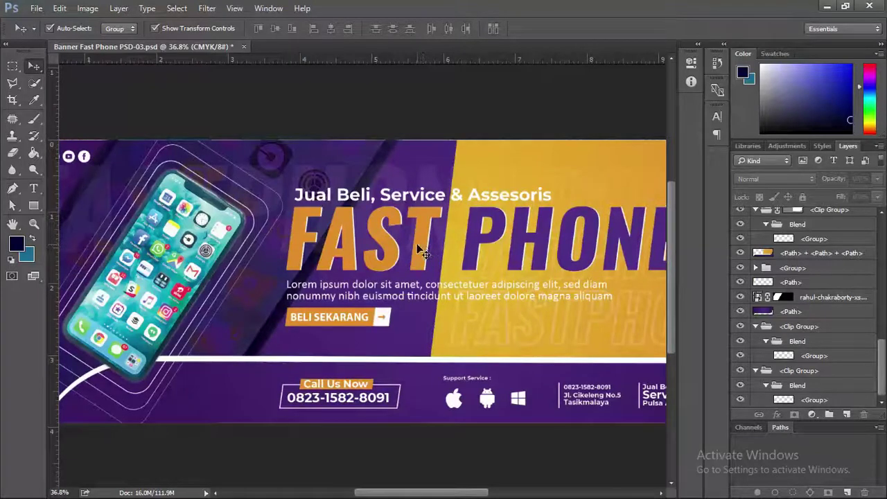
pyautogui.press('t')
pyautogui.click(418, 243)
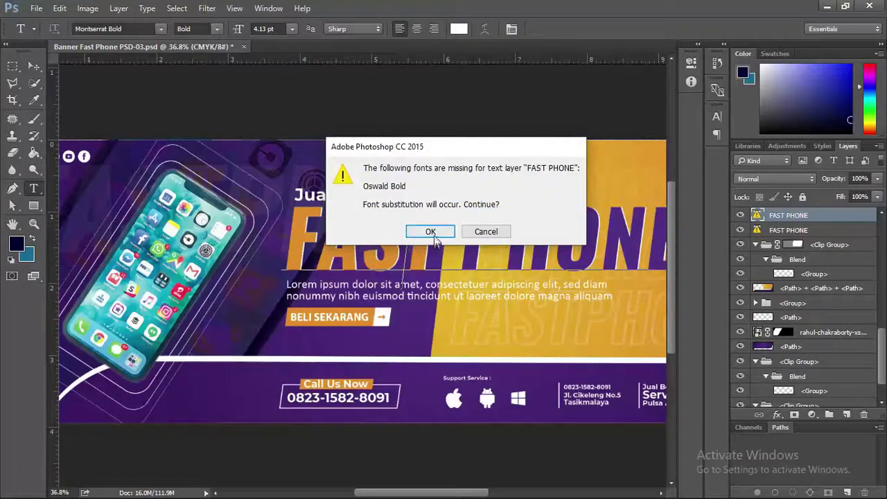
pyautogui.click(431, 231)
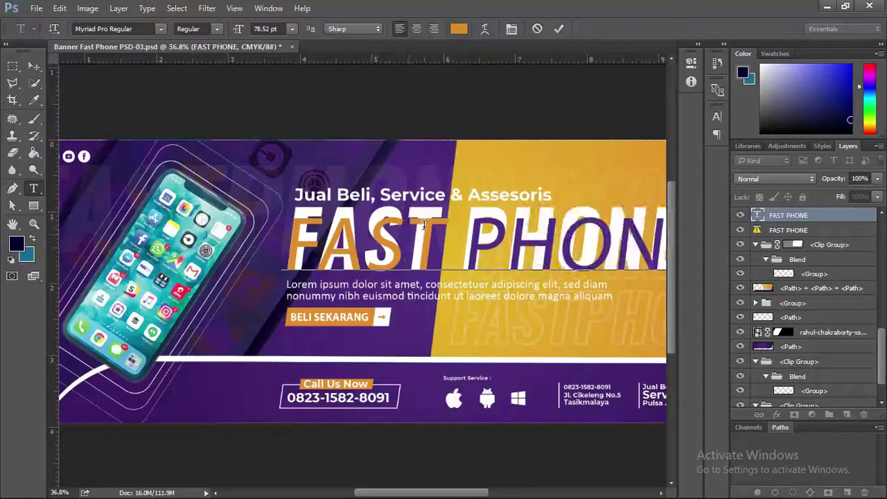
pyautogui.moveTo(429, 223); pyautogui.dragTo(267, 229)
pyautogui.hotkey('ctrl', 'a')
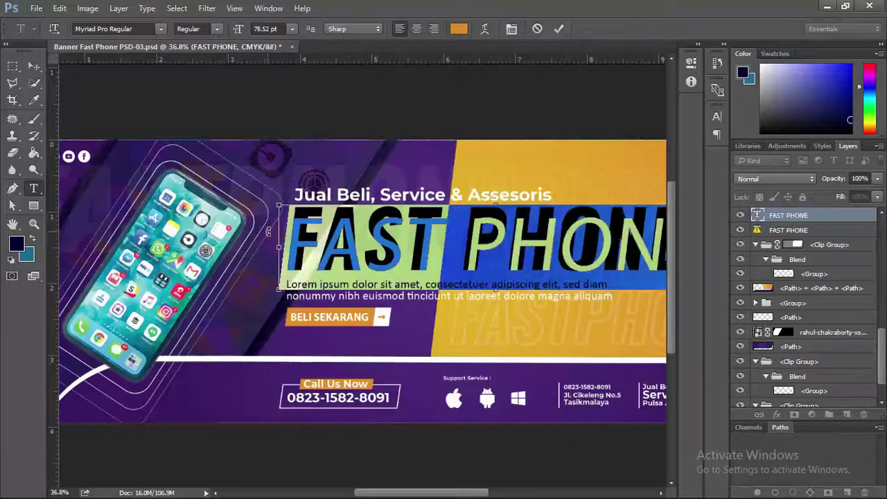
pyautogui.write('bar')
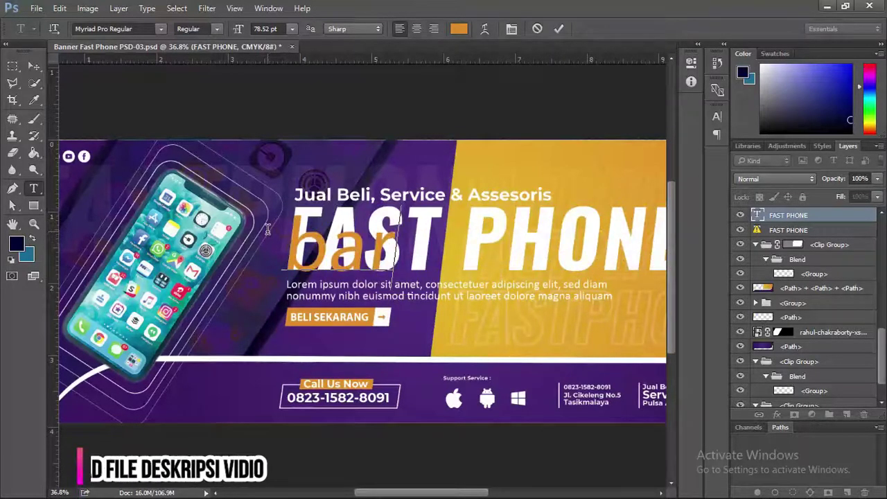
pyautogui.press('Escape')
pyautogui.hotkey('ctrl', 'a')
pyautogui.write('BAROKAH')
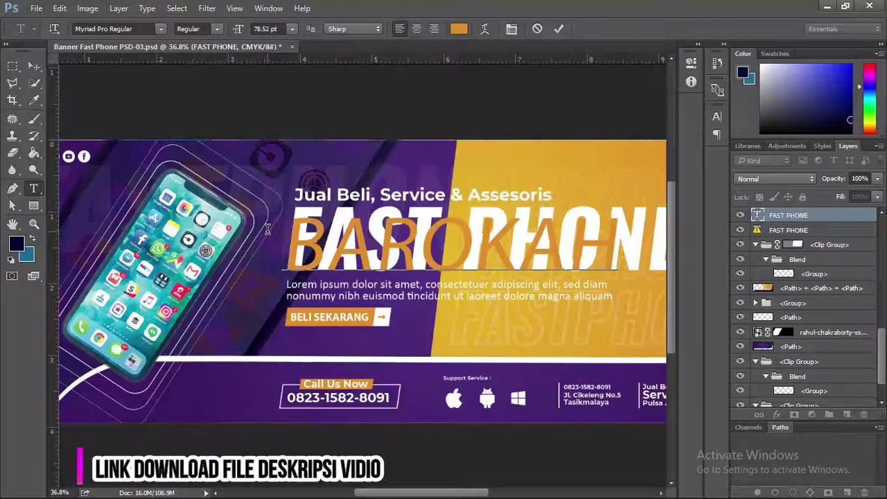
pyautogui.hotkey('ctrl', 'a')
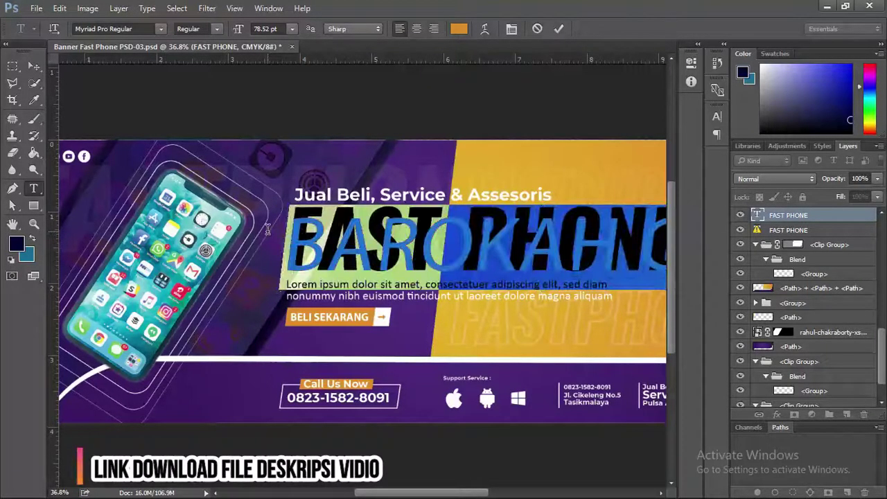
pyautogui.click(33, 66)
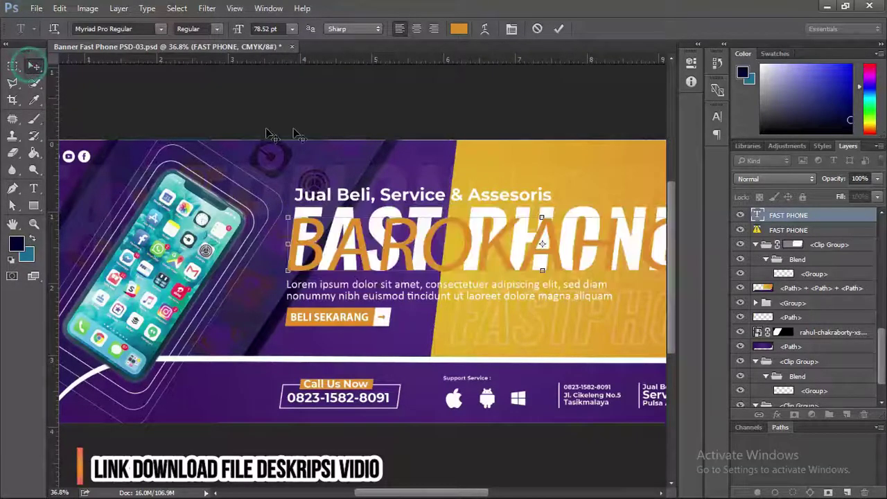
pyautogui.scroll(-1, 336, 196)
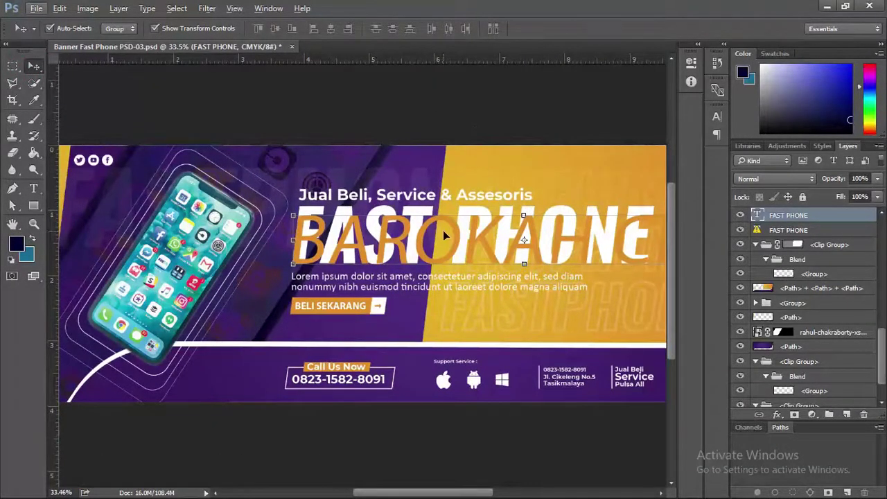
# Step: Set the font of the front orange BAROKAH CELL headline to Oswald SemiBold and commit the text
pyautogui.scroll(-1, 443, 201)
pyautogui.press('t')
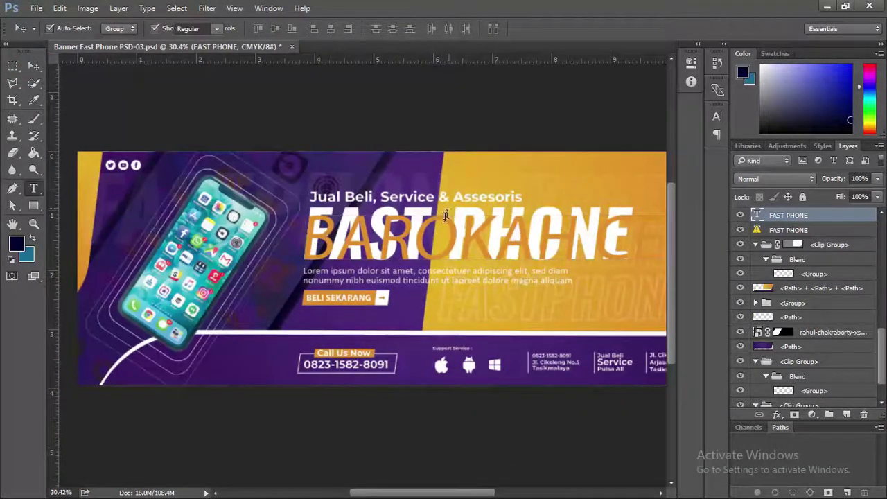
pyautogui.click(447, 232)
pyautogui.hotkey('ctrl', 'a')
pyautogui.click(147, 29)
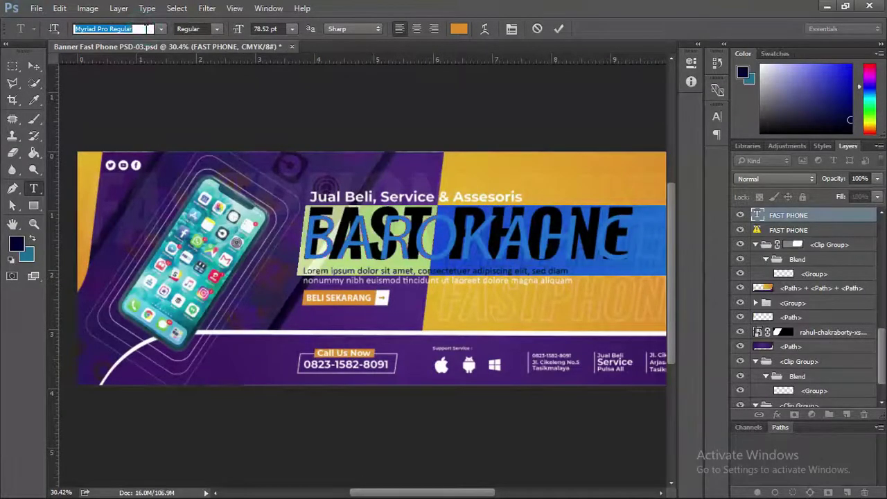
pyautogui.write('OSW')
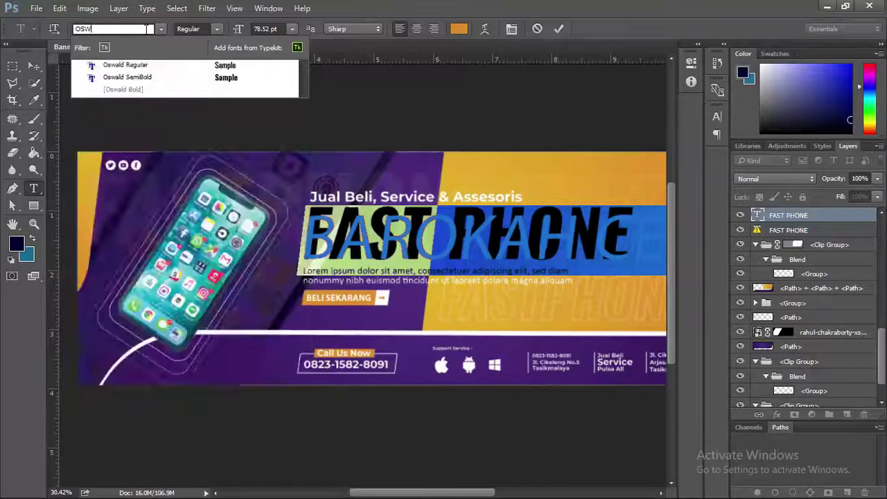
pyautogui.click(239, 77)
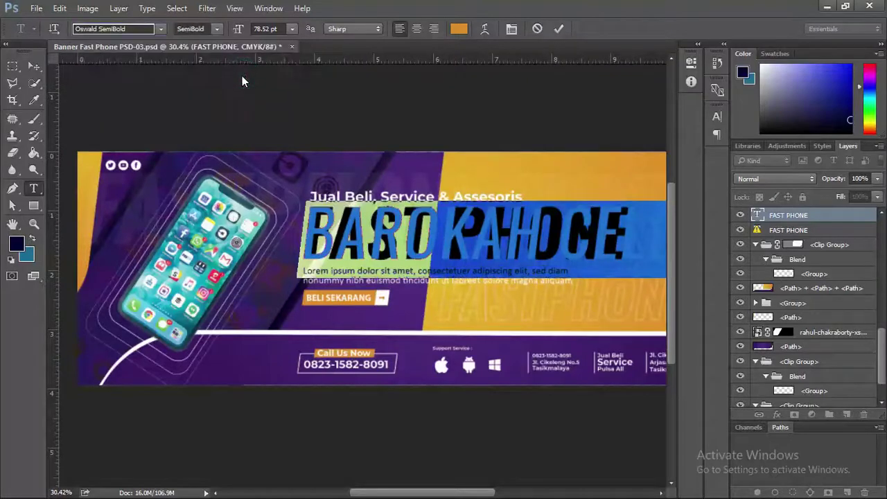
pyautogui.click(217, 29)
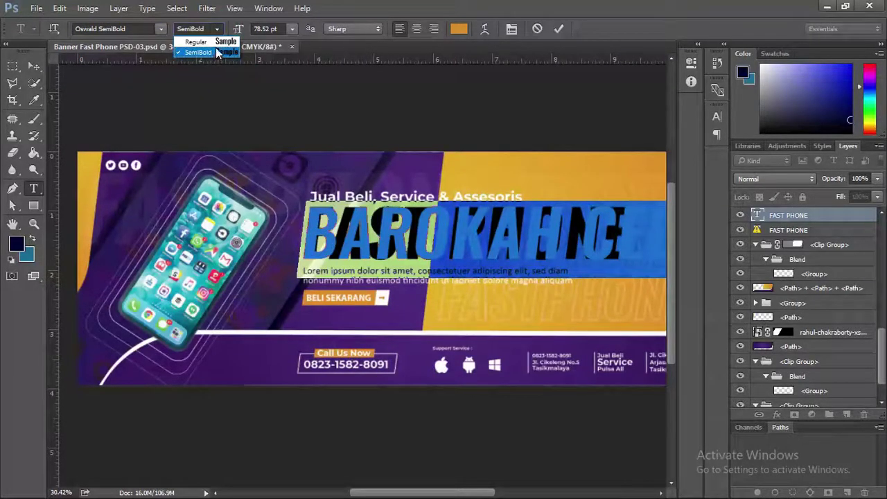
pyautogui.click(216, 54)
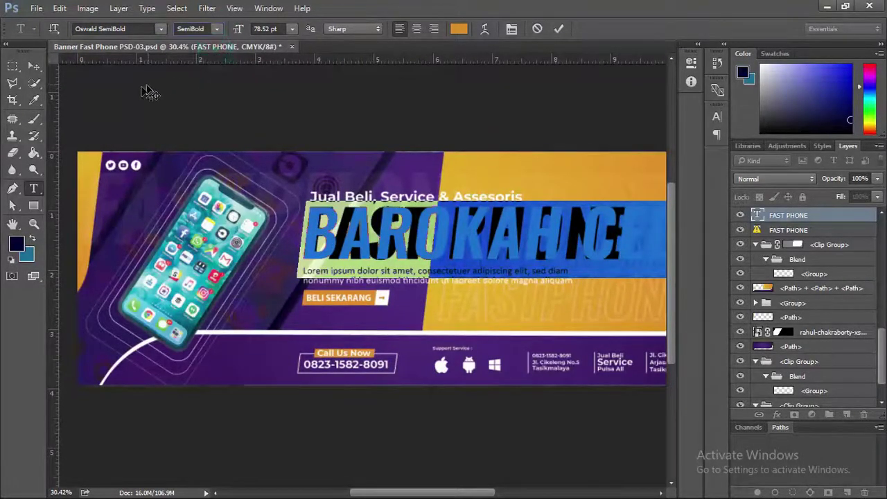
pyautogui.click(34, 66)
pyautogui.scroll(-2, 558, 261)
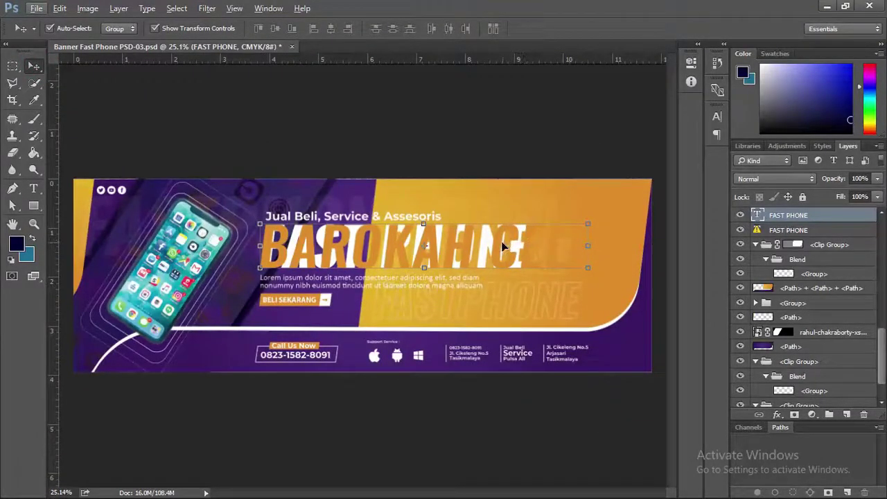
pyautogui.click(207, 8)
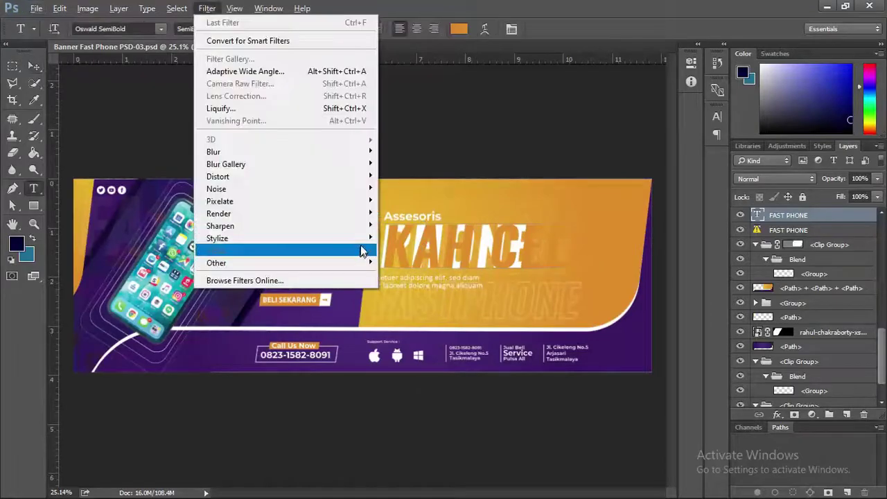
pyautogui.click(383, 234)
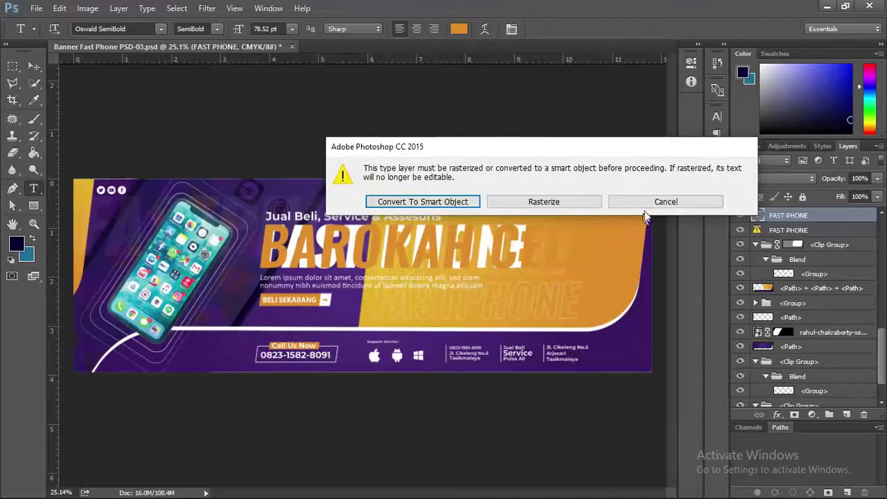
pyautogui.press('Escape')
# Step: Recolour the whole BAROKAH CELL headline white (ffffff), commit the text and deselect it
pyautogui.click(405, 245)
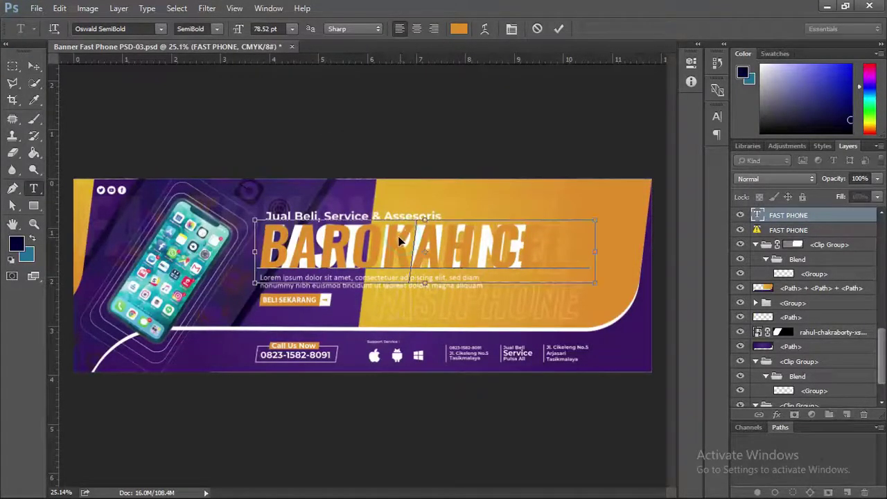
pyautogui.hotkey('ctrl', 'a')
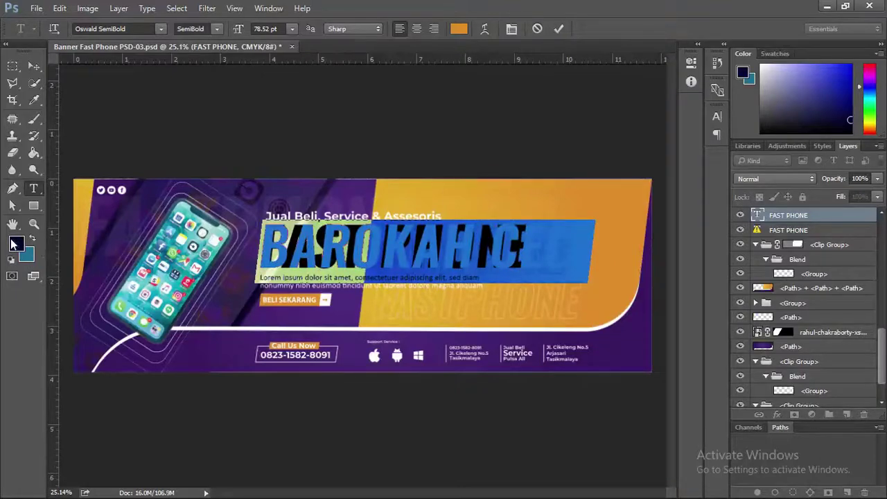
pyautogui.click(14, 242)
pyautogui.moveTo(532, 141); pyautogui.dragTo(486, 121)
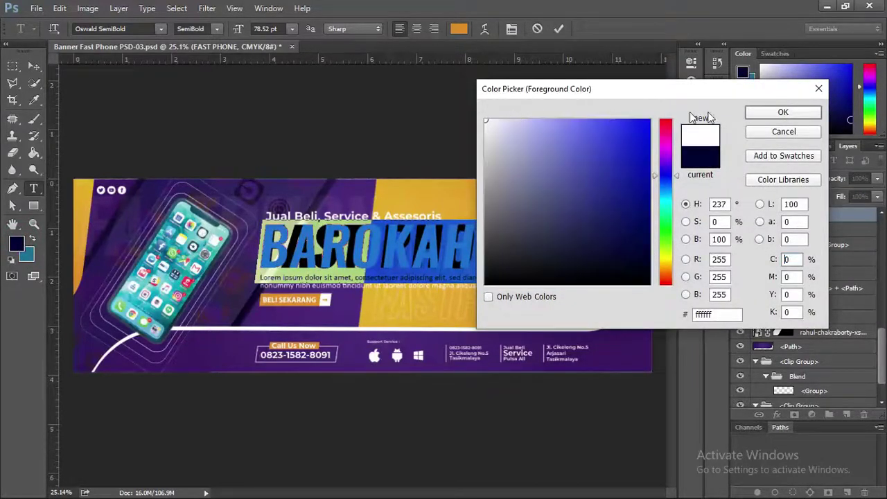
pyautogui.click(780, 112)
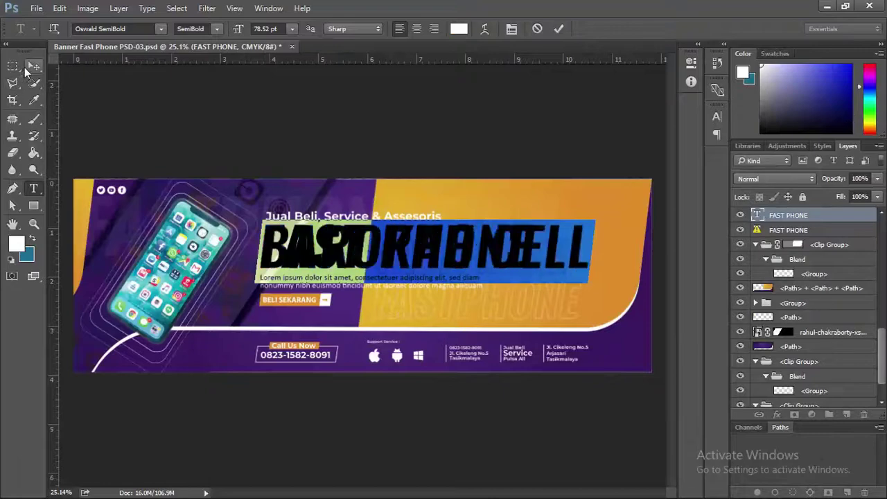
pyautogui.click(32, 62)
pyautogui.click(299, 109)
# Step: Delete the old white FAST PHONE headline and move BAROKAH CELL into its place beneath the Jual Beli, Service & Assesoris line
pyautogui.moveTo(435, 251)
pyautogui.mouseDown()
pyautogui.moveTo(422, 277)
pyautogui.moveTo(436, 244)
pyautogui.mouseUp()
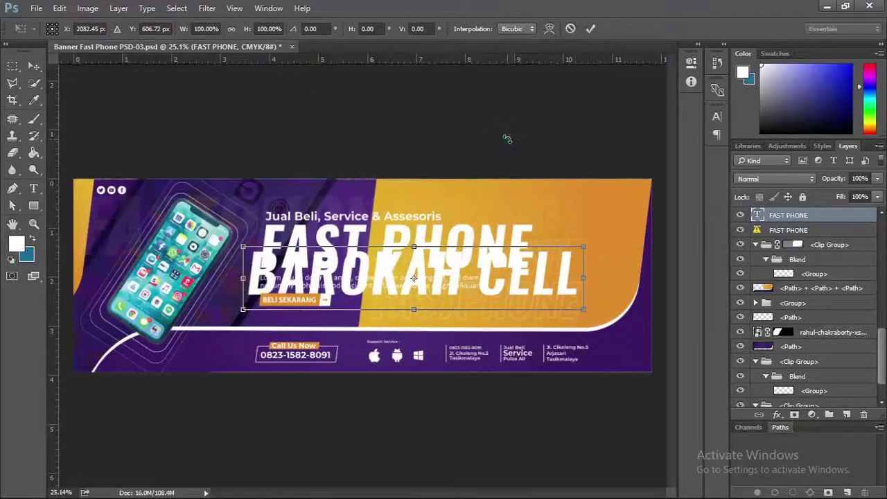
pyautogui.hotkey('ctrl', 't')
pyautogui.press('Return')
pyautogui.click(484, 138)
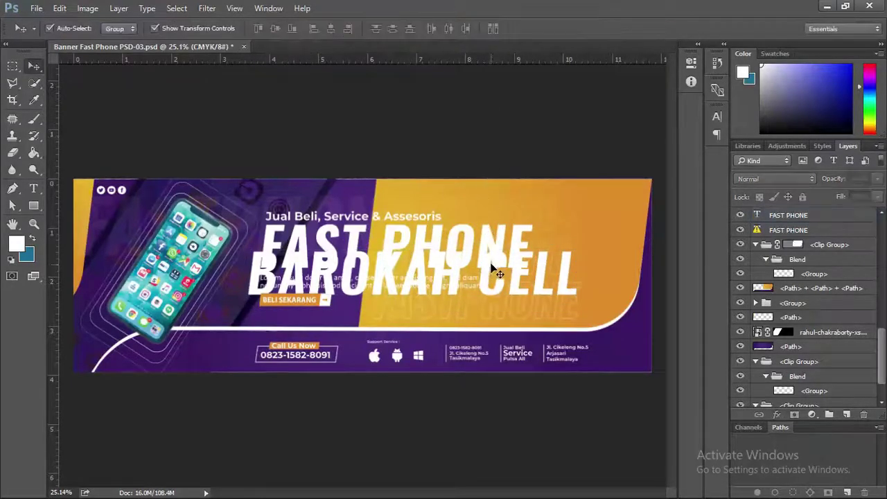
pyautogui.moveTo(492, 264); pyautogui.dragTo(492, 288)
pyautogui.click(497, 239)
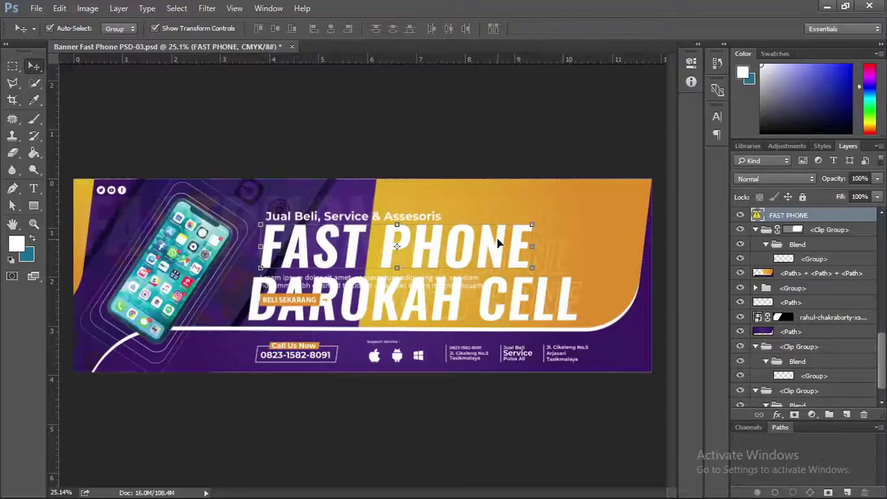
pyautogui.moveTo(497, 238); pyautogui.dragTo(464, 248)
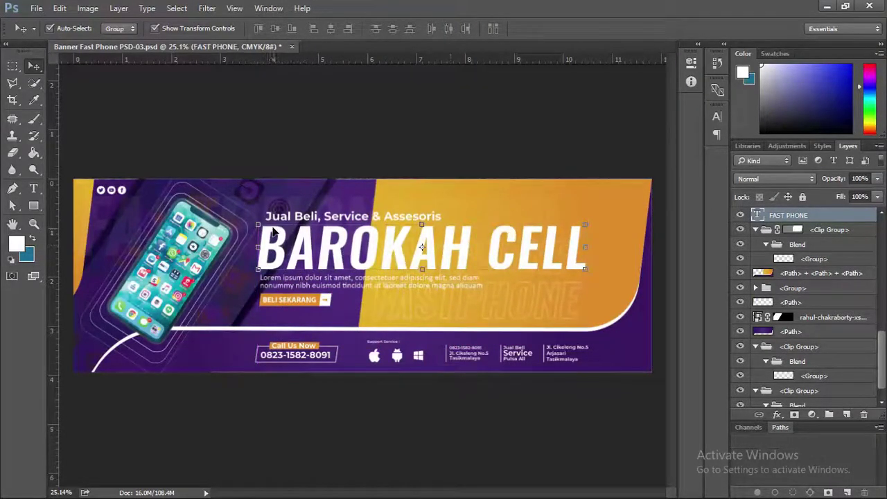
# Step: Copy the full BAROKAH CELL headline text for reuse in the faint background lettering, then leave text editing
pyautogui.scroll(2, 278, 184)
pyautogui.moveTo(361, 178); pyautogui.dragTo(499, 160)
pyautogui.click(236, 208)
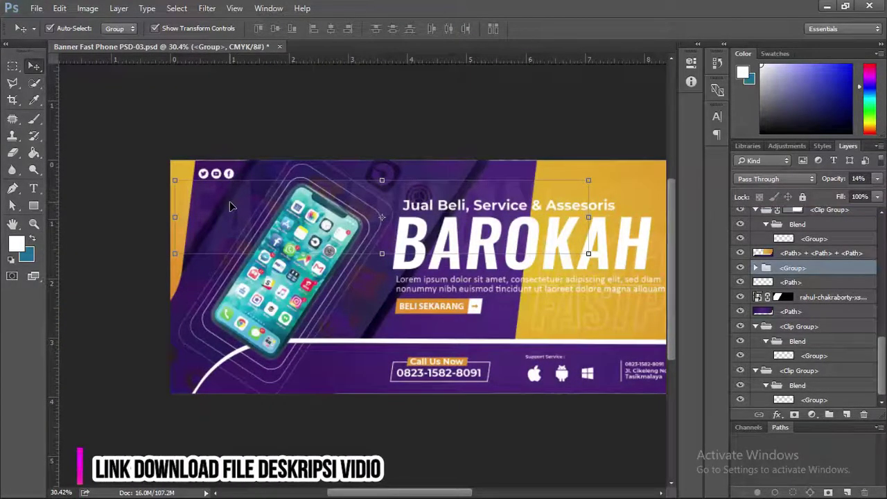
pyautogui.moveTo(365, 139); pyautogui.dragTo(259, 120)
pyautogui.click(522, 224)
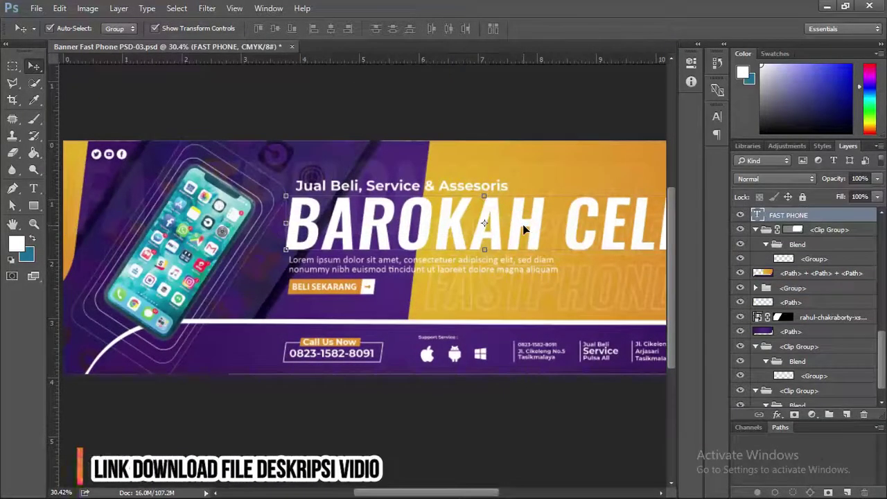
pyautogui.press('t')
pyautogui.click(523, 223)
pyautogui.hotkey('ctrl', 'a')
pyautogui.hotkey('ctrl', 'c')
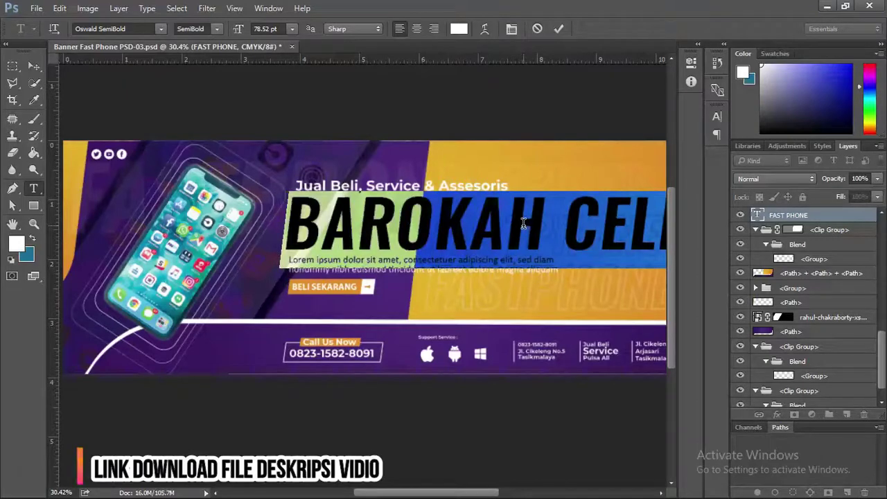
pyautogui.click(34, 65)
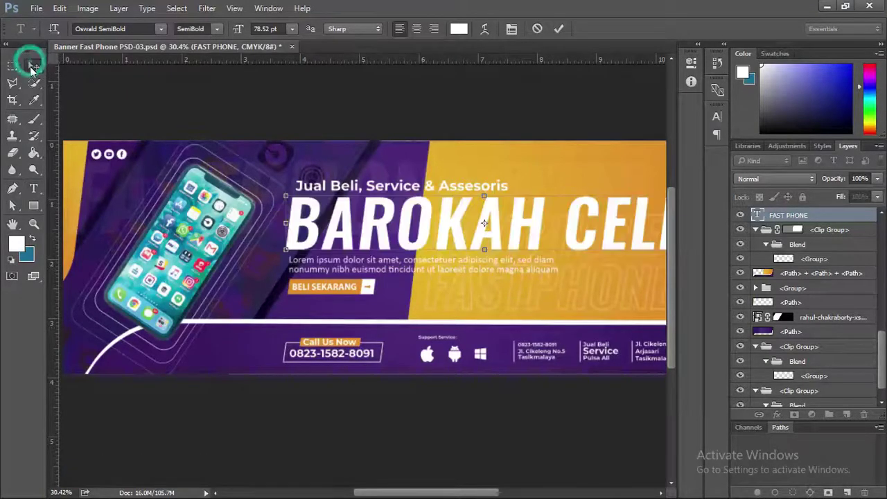
pyautogui.click(217, 104)
# Step: Replace the faint FASTPHONE text on the purple background with the copied BAROKAH CELL text, accepting substitution of the missing Oswald Bold font
pyautogui.click(132, 181)
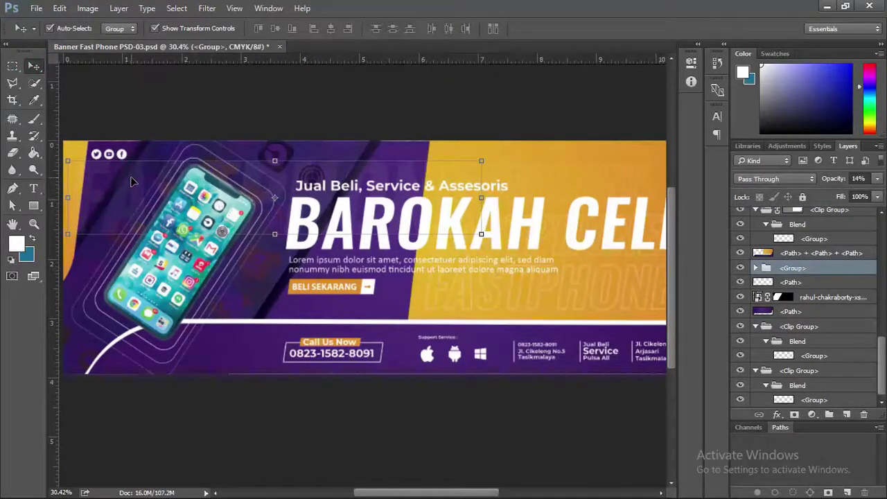
pyautogui.press('t')
pyautogui.click(133, 182)
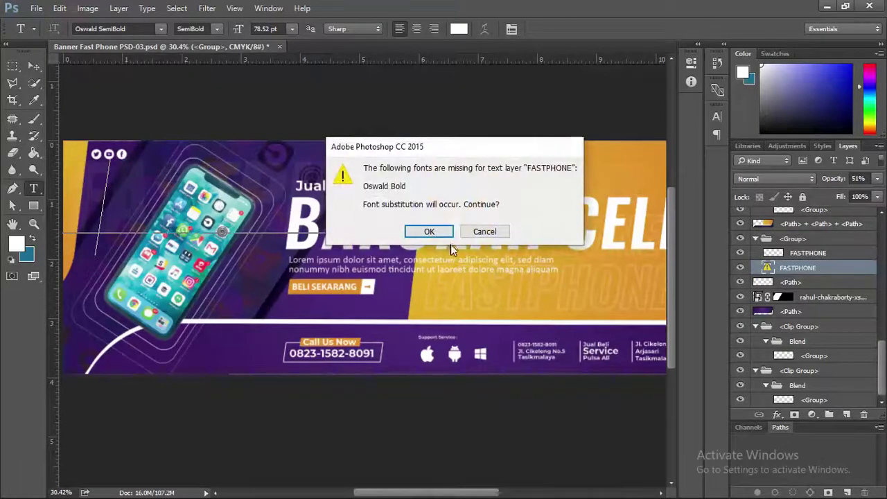
pyautogui.click(429, 232)
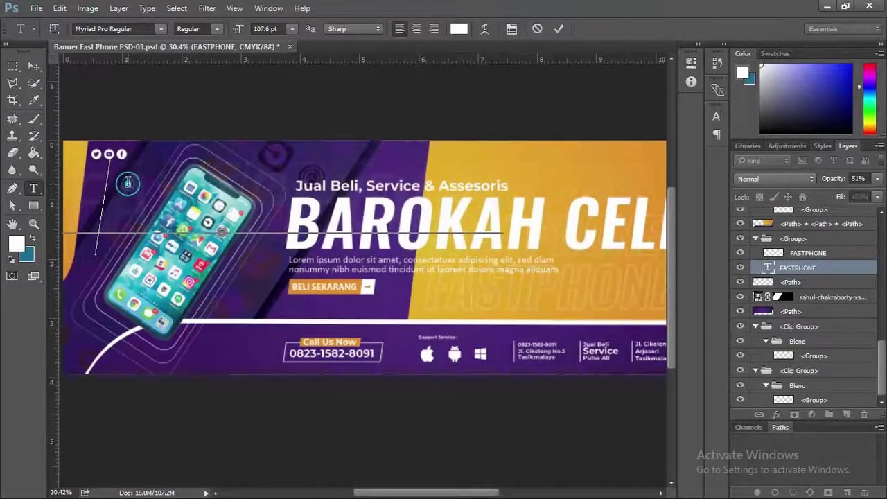
pyautogui.hotkey('ctrl', 'a')
pyautogui.hotkey('ctrl', 'v')
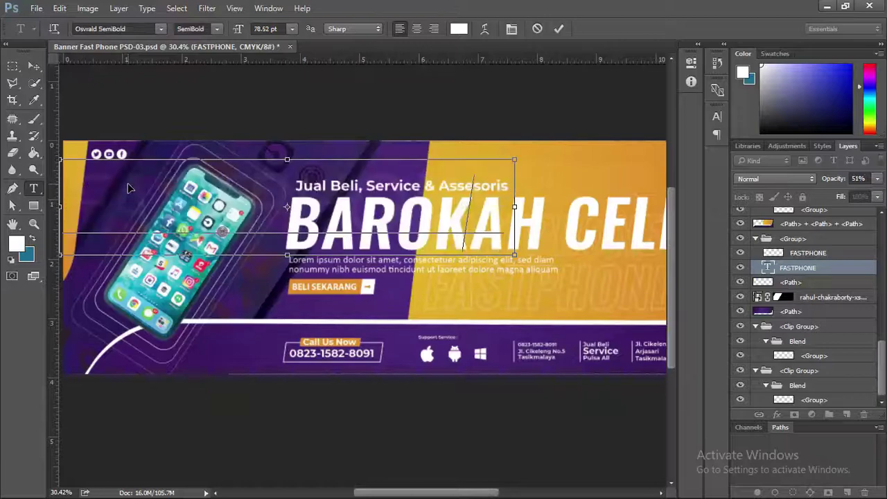
pyautogui.click(35, 67)
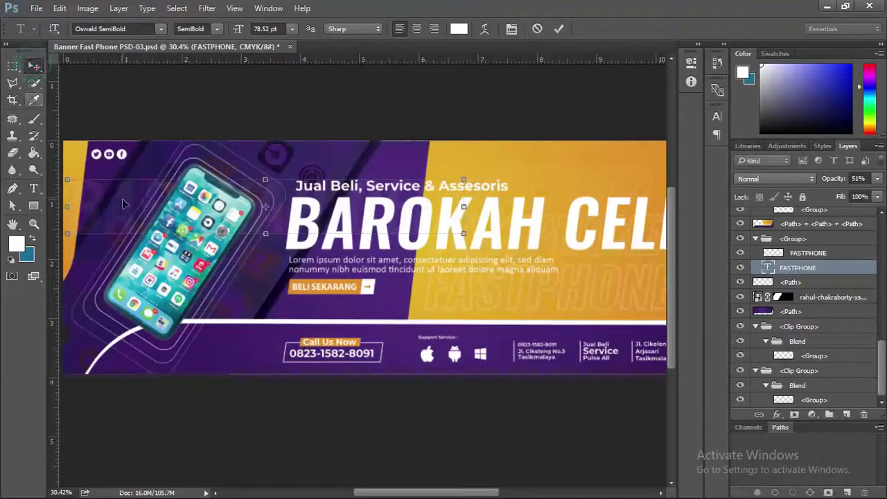
# Step: Reposition the faint BAROKAH CELL text on the purple background behind the phone, then deselect it
pyautogui.moveTo(126, 165); pyautogui.dragTo(147, 193)
pyautogui.click(292, 108)
pyautogui.click(294, 111)
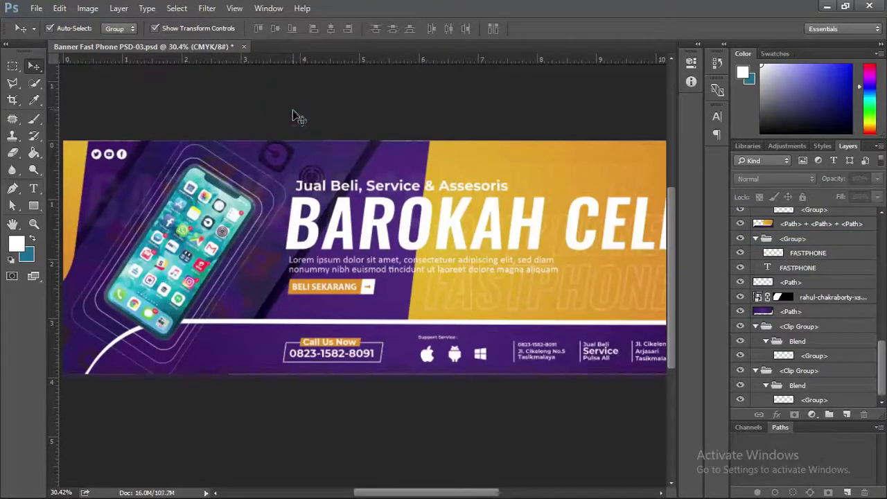
pyautogui.scroll(-2, 337, 120)
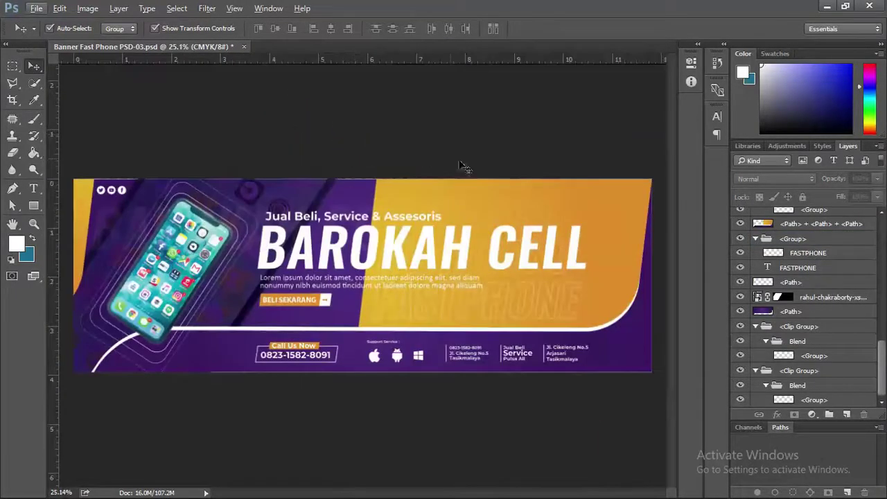
pyautogui.scroll(2, 370, 242)
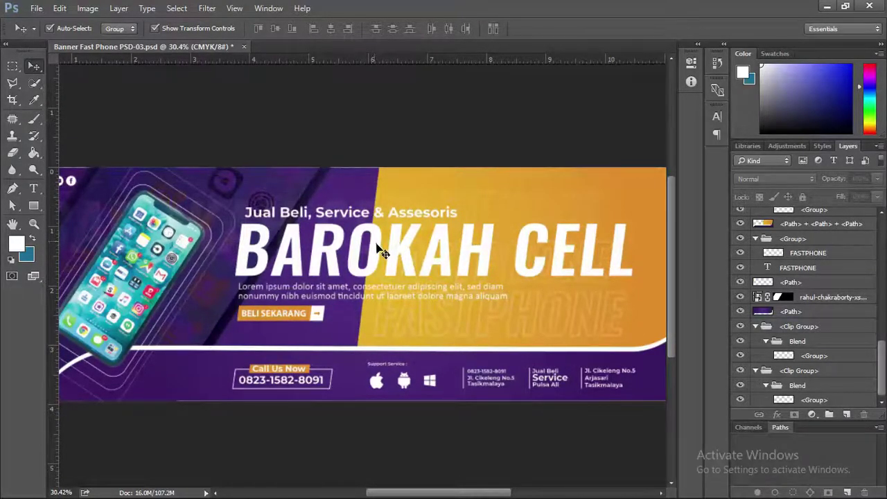
pyautogui.press('t')
pyautogui.click(380, 244)
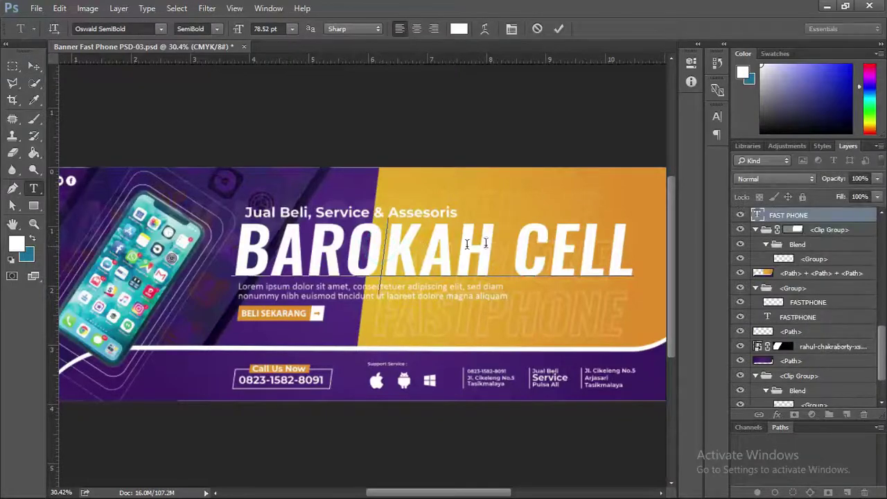
pyautogui.moveTo(496, 237); pyautogui.dragTo(353, 237)
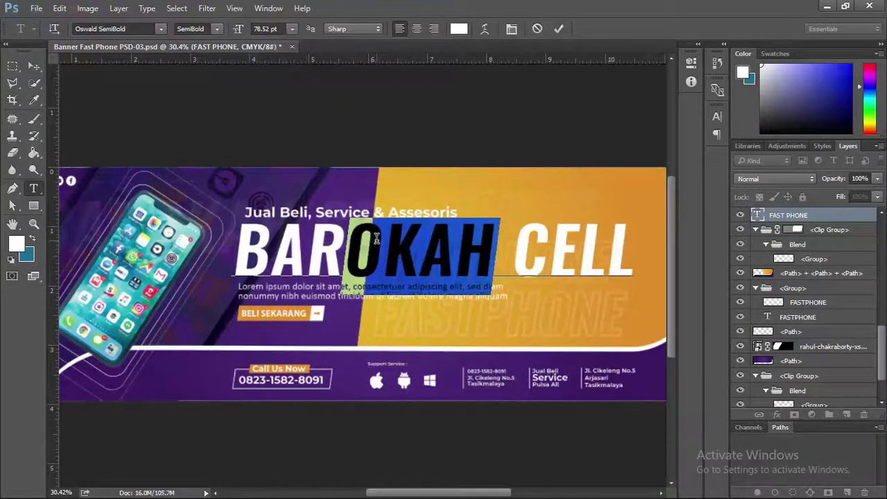
pyautogui.click(377, 238)
# Step: Scale the white BAROKAH CELL headline down proportionally to about 71 pt, keeping its lower-left corner in place
pyautogui.click(38, 67)
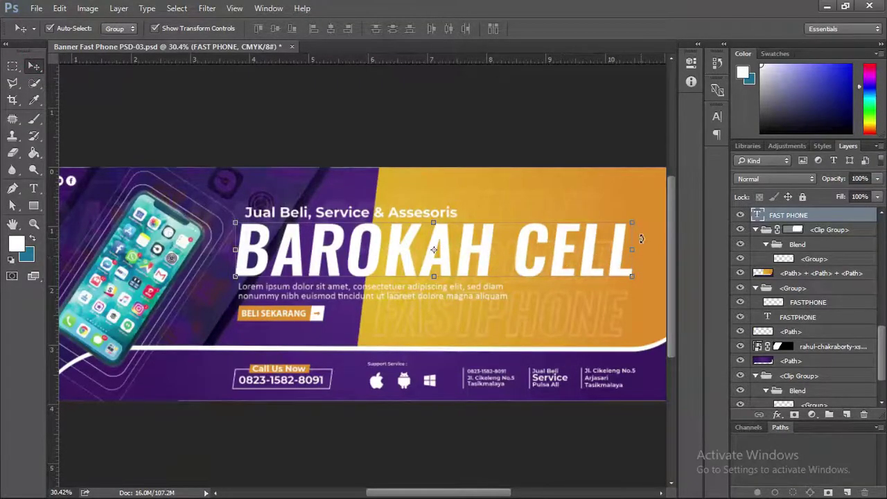
pyautogui.moveTo(633, 224); pyautogui.dragTo(600, 227)
pyautogui.hotkey('ctrl', 'z')
pyautogui.press('Return')
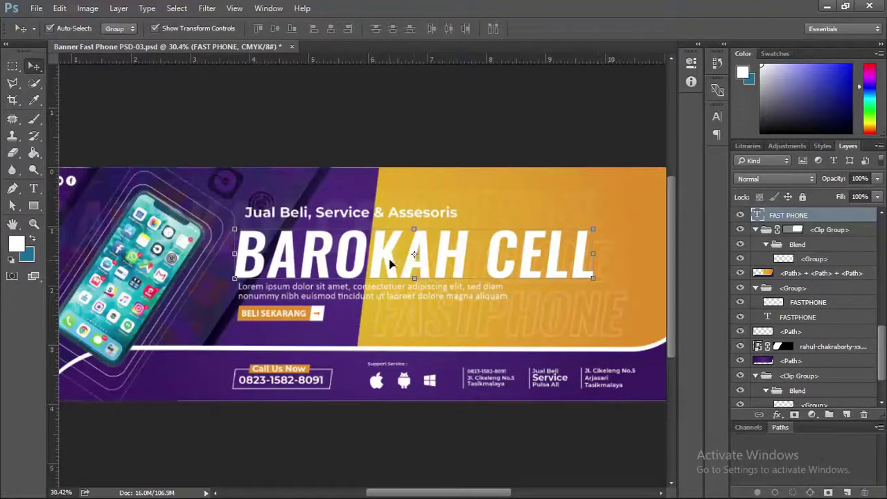
# Step: Colour the KAH CELL part of the headline dark purple, sampled from the banner's purple background
pyautogui.press('t')
pyautogui.moveTo(368, 253); pyautogui.dragTo(194, 246)
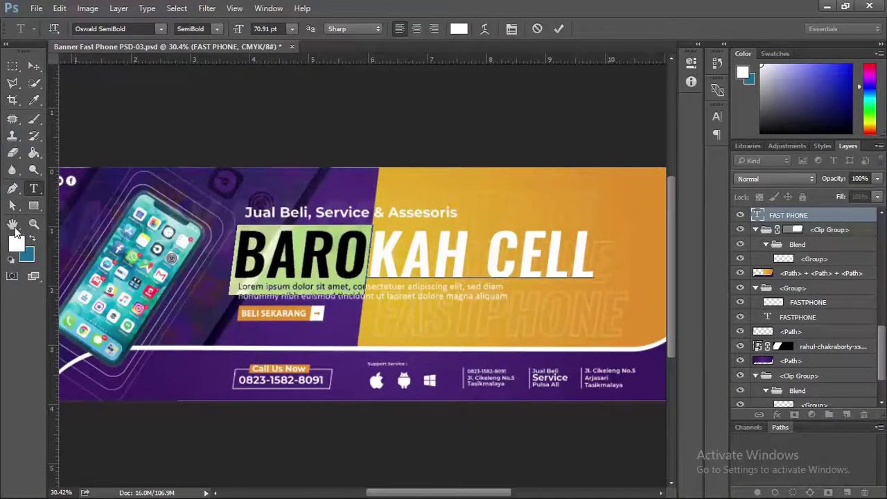
pyautogui.click(34, 99)
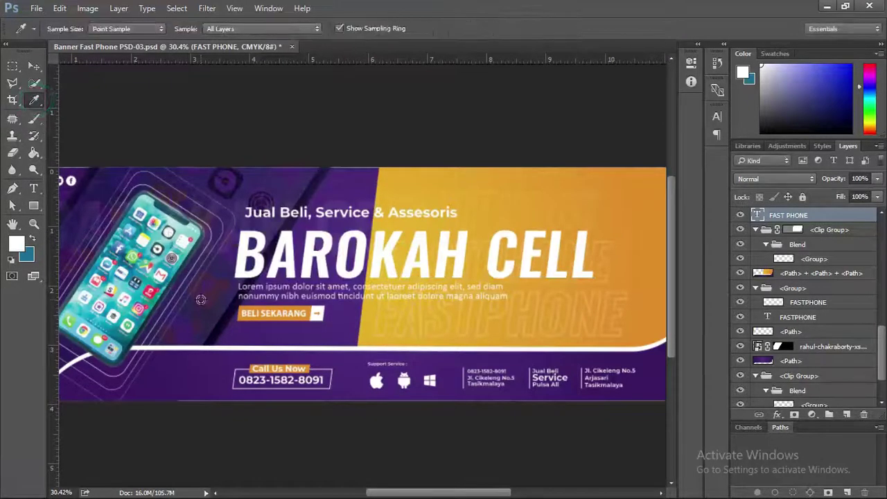
pyautogui.click(172, 383)
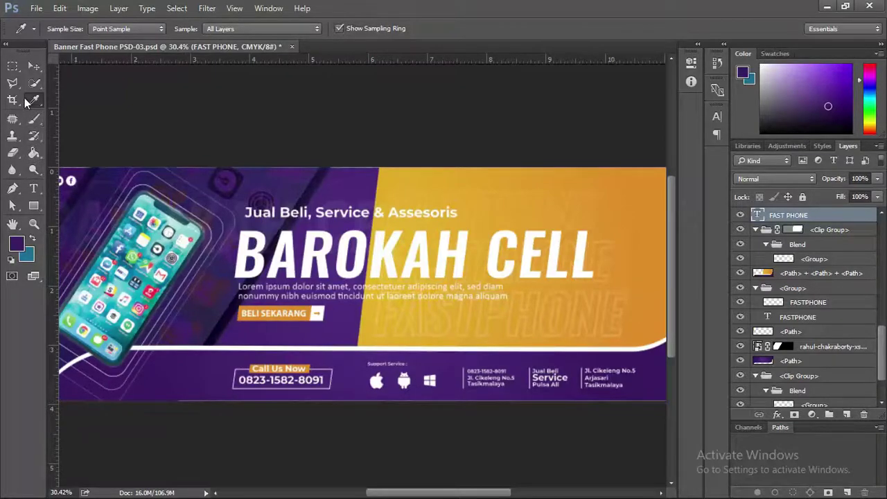
pyautogui.click(33, 188)
pyautogui.moveTo(371, 253); pyautogui.dragTo(196, 243)
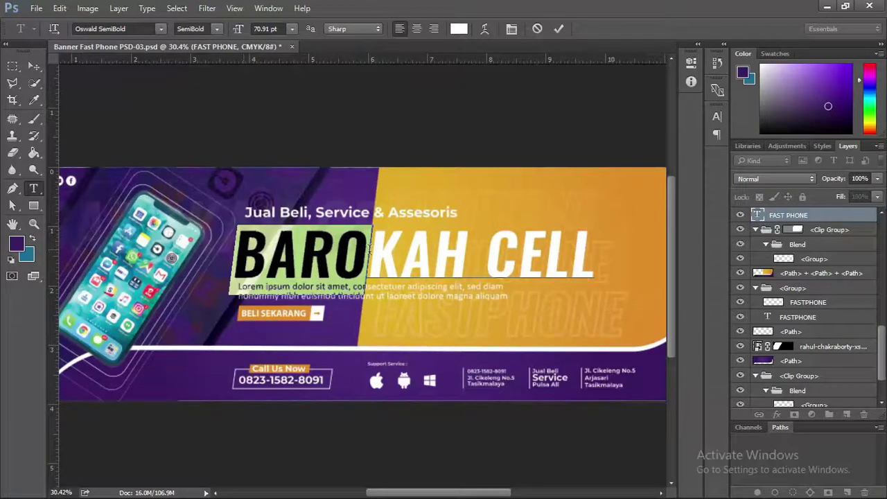
pyautogui.moveTo(380, 244); pyautogui.dragTo(610, 249)
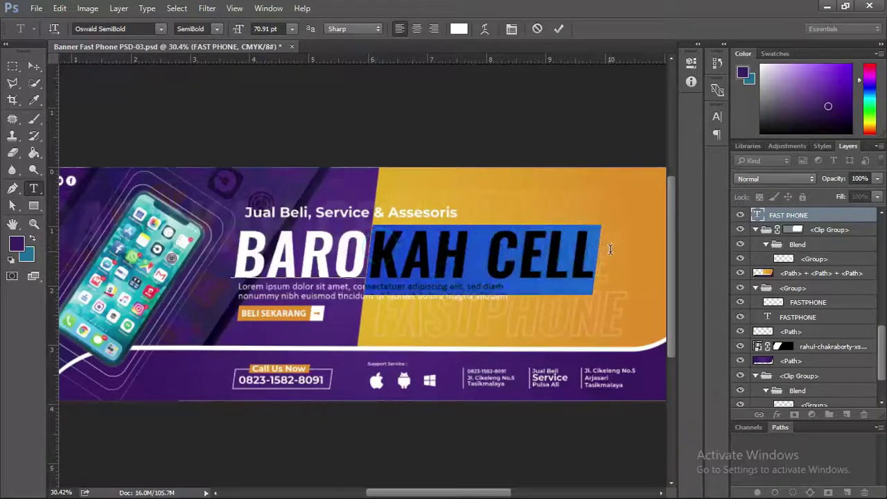
pyautogui.click(34, 239)
pyautogui.click(34, 239)
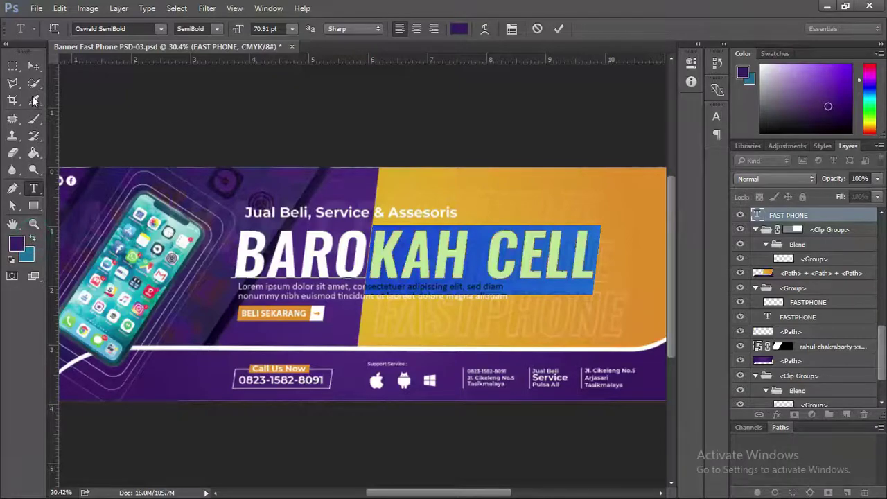
pyautogui.click(33, 67)
pyautogui.click(239, 94)
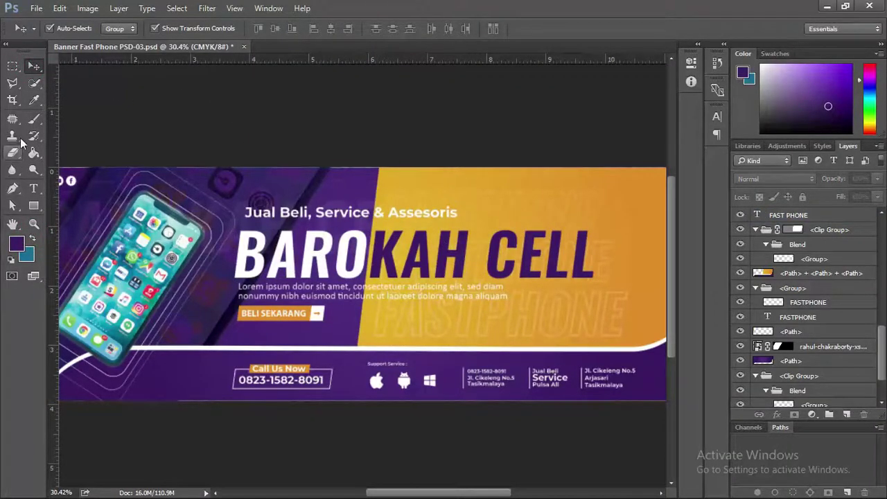
# Step: Colour the BARO part of the headline orange, sampled from the banner's orange background
pyautogui.click(34, 101)
pyautogui.click(659, 177)
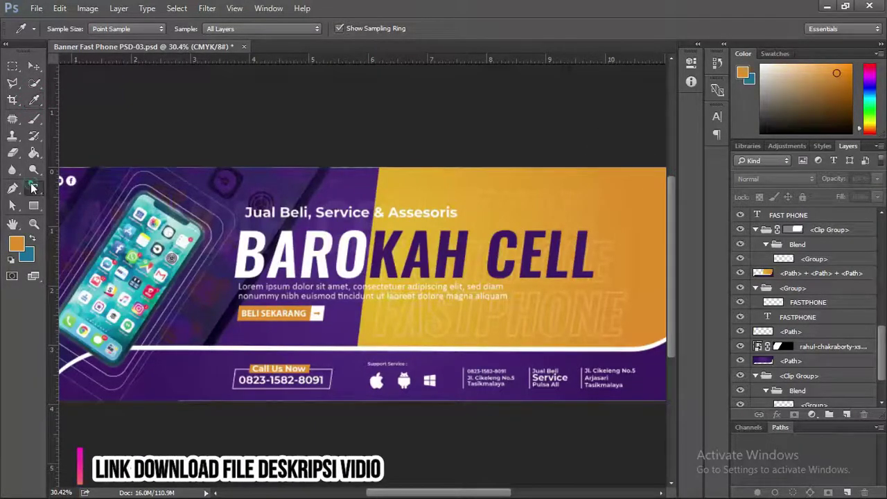
pyautogui.click(34, 188)
pyautogui.moveTo(368, 244); pyautogui.dragTo(232, 258)
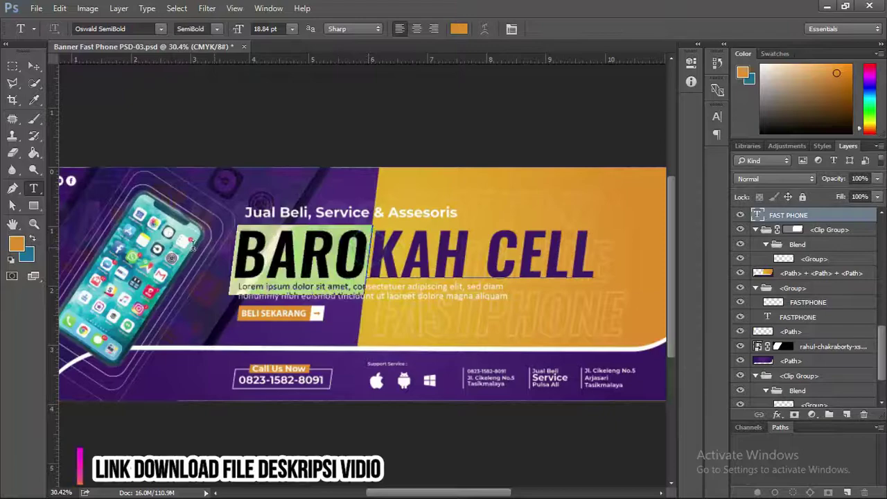
pyautogui.click(32, 239)
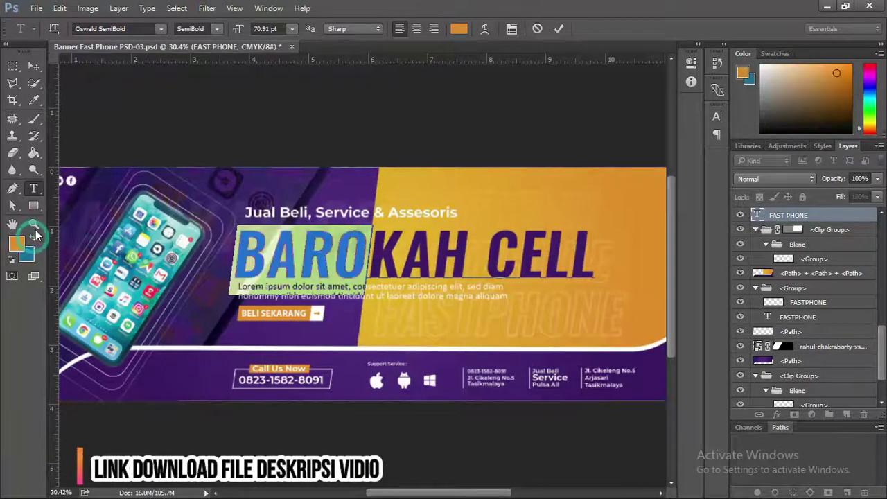
pyautogui.click(33, 239)
pyautogui.click(33, 66)
# Step: Duplicate the two-colour BAROKAH CELL headline, offsetting the copy slightly to the right of the original
pyautogui.scroll(3, 419, 247)
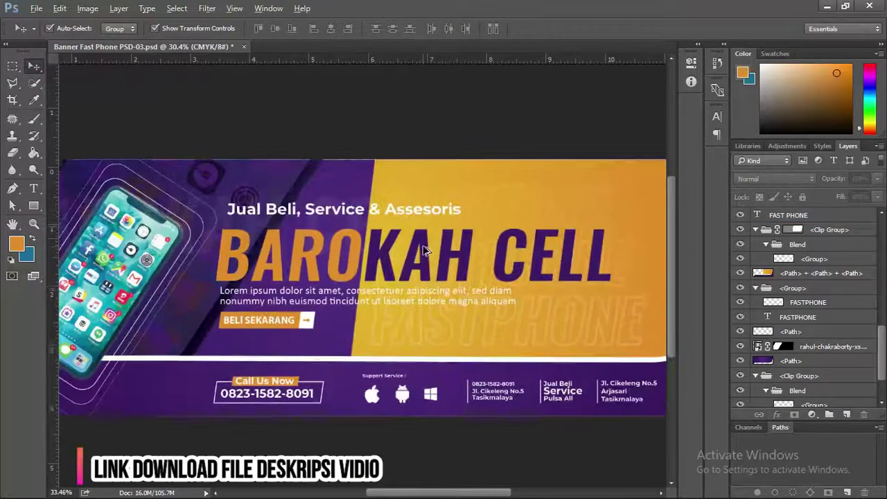
pyautogui.scroll(-2, 320, 235)
pyautogui.click(326, 239)
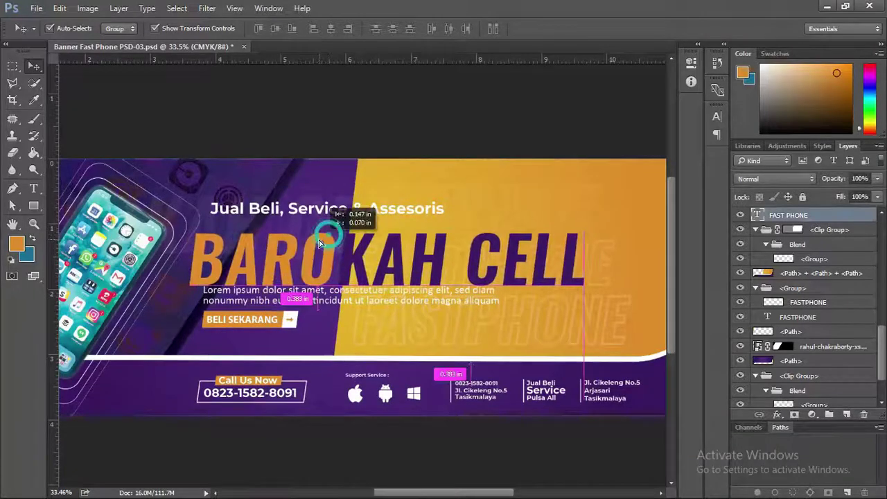
pyautogui.scroll(1, 320, 241)
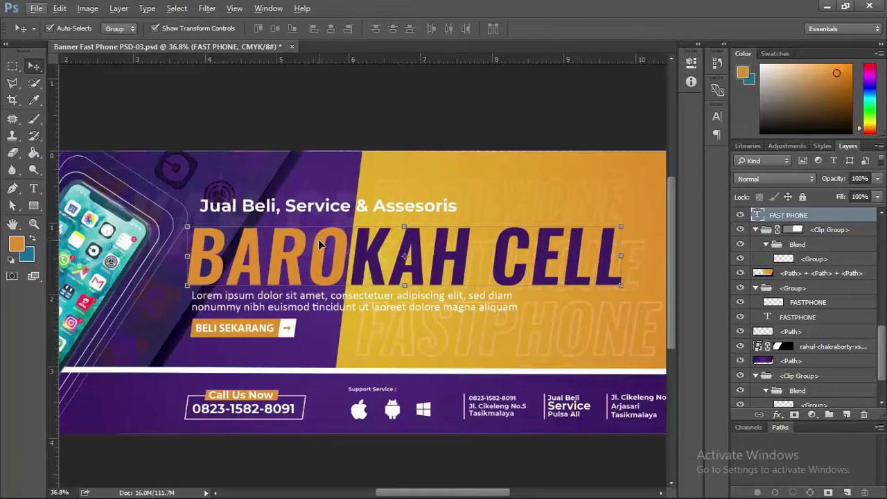
pyautogui.moveTo(320, 243); pyautogui.dragTo(330, 242)
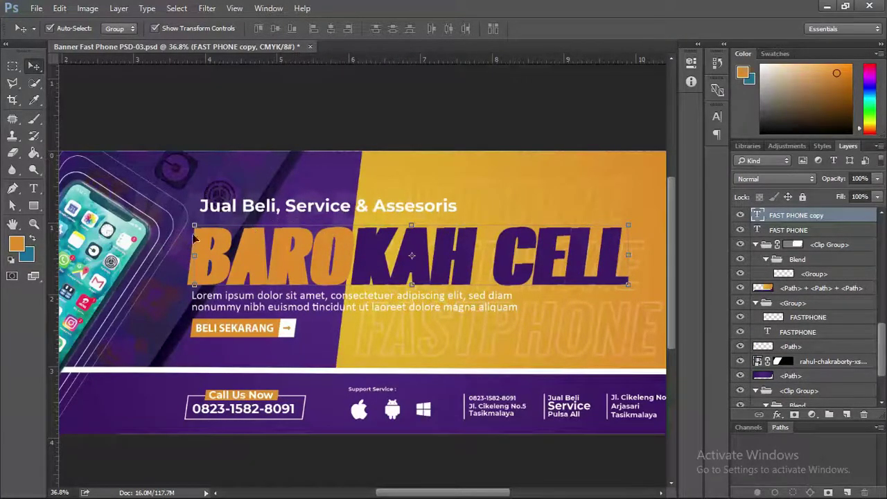
# Step: Recolour all text of the duplicated BAROKAH CELL headline to white (ffffff)
pyautogui.press('t')
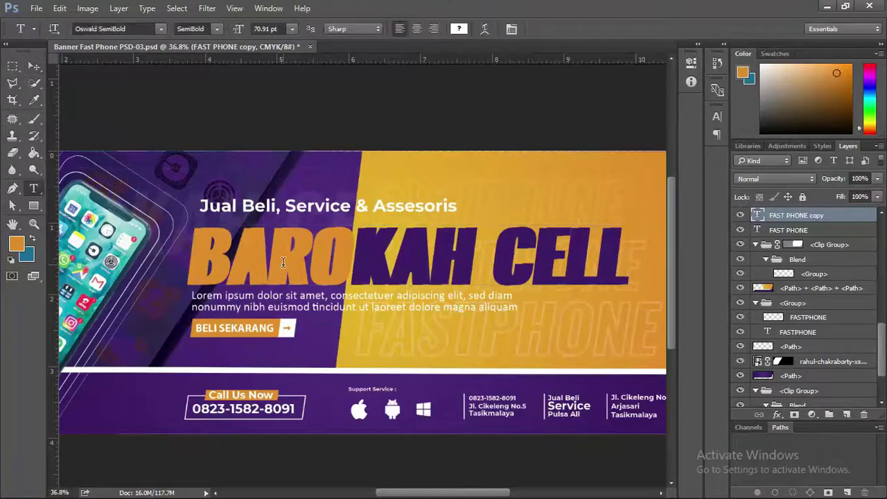
pyautogui.click(269, 263)
pyautogui.hotkey('ctrl', 'a')
pyautogui.click(10, 244)
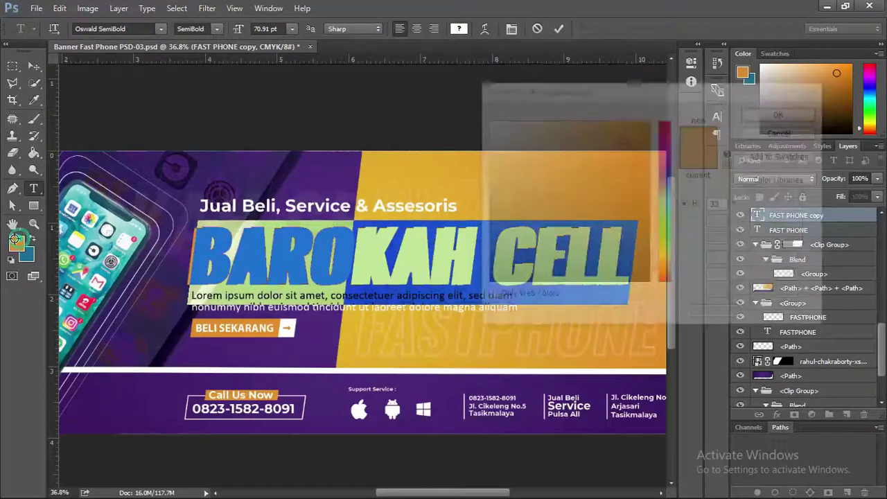
pyautogui.moveTo(501, 159); pyautogui.dragTo(478, 112)
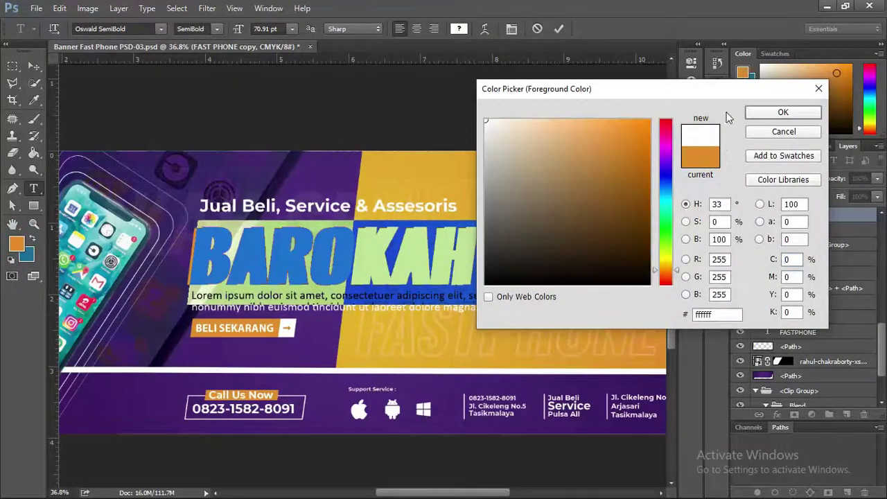
pyautogui.click(755, 113)
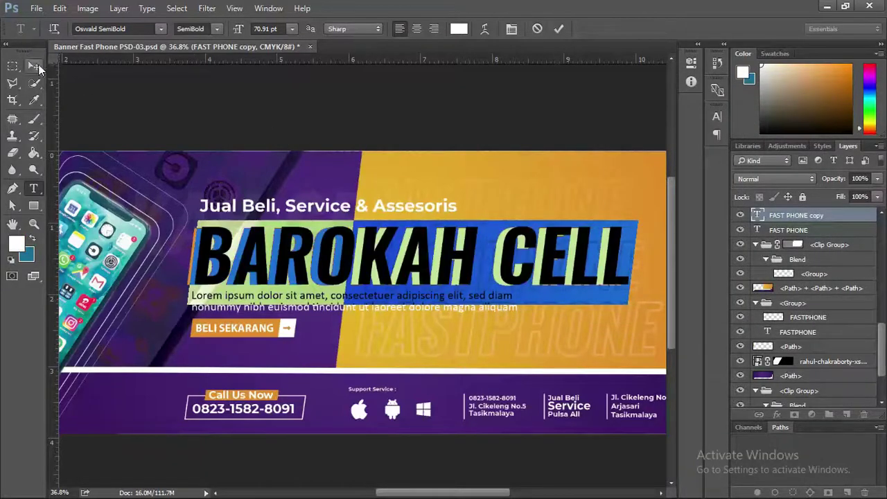
pyautogui.click(36, 67)
# Step: Send the white headline copy behind the coloured one and nudge it left until only a thin white edge shows, then deselect it
pyautogui.hotkey('ctrl', '[')
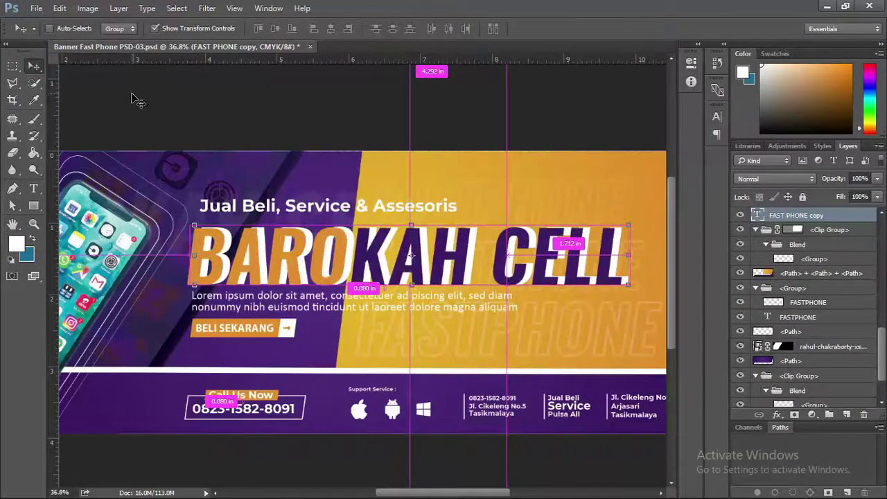
pyautogui.press('Left')
pyautogui.press('Left')
pyautogui.press('Left')
pyautogui.press('Left')
pyautogui.press('Left')
pyautogui.press('Left')
pyautogui.press('Left')
pyautogui.press('Left')
pyautogui.press('Left')
pyautogui.press('Left')
pyautogui.press('Left')
pyautogui.press('Left')
pyautogui.press('Left')
pyautogui.press('Left')
pyautogui.press('Left')
pyautogui.press('Left')
pyautogui.press('Left')
pyautogui.press('Left')
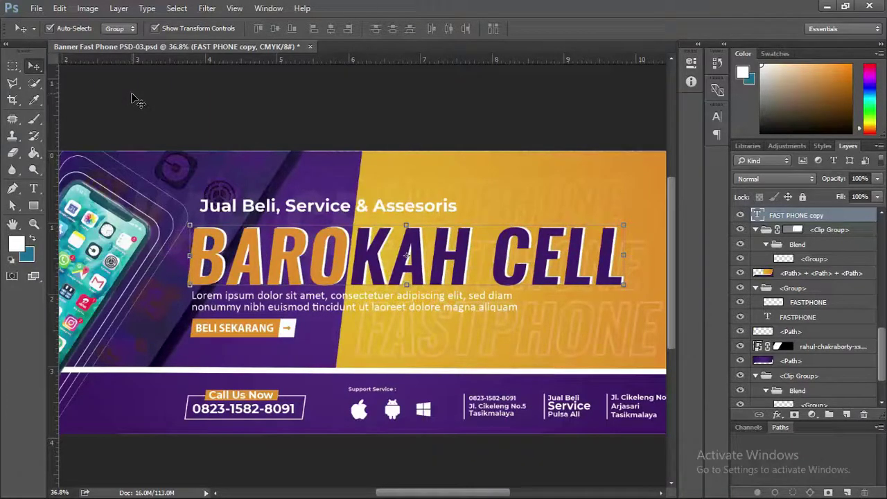
pyautogui.press('Left')
pyautogui.press('Left')
pyautogui.press('Left')
pyautogui.press('Left')
pyautogui.press('Left')
pyautogui.press('Right')
pyautogui.press('Right')
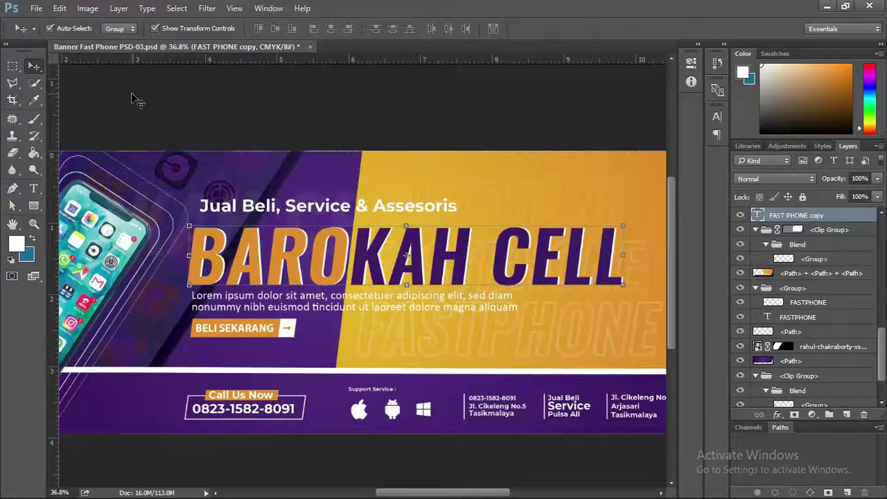
pyautogui.scroll(-2, 310, 132)
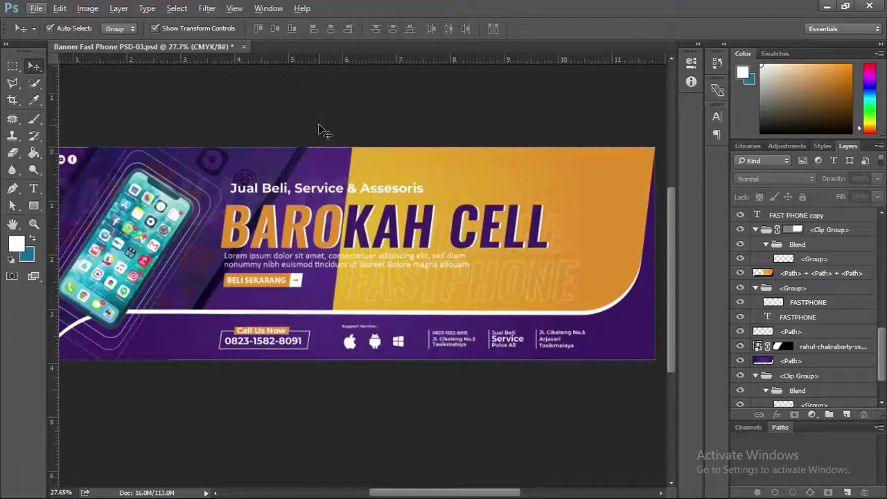
pyautogui.moveTo(297, 118); pyautogui.dragTo(337, 110)
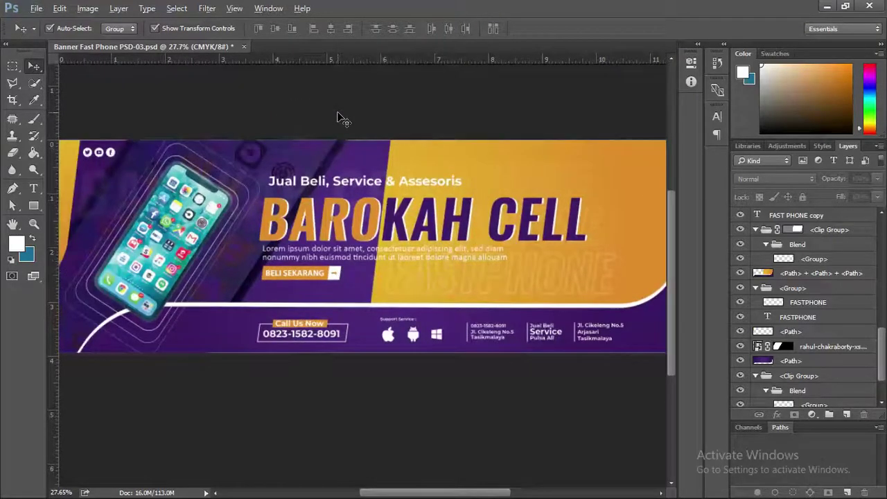
# Step: Switch to CorelDRAW and look over the banner designs in Banner Fast Cell.cdr
pyautogui.hotkey('alt', 'Tab')
pyautogui.hotkey('alt', 'Tab')
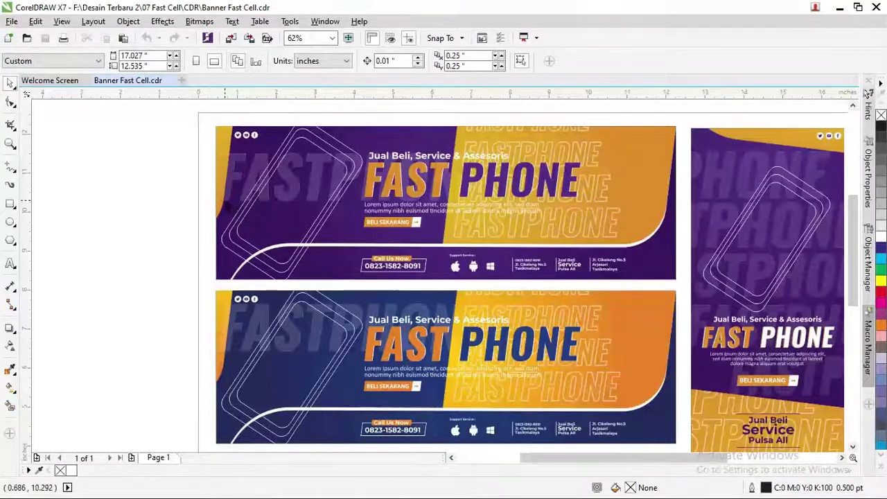
pyautogui.scroll(-2, 230, 200)
pyautogui.scroll(-2, 230, 198)
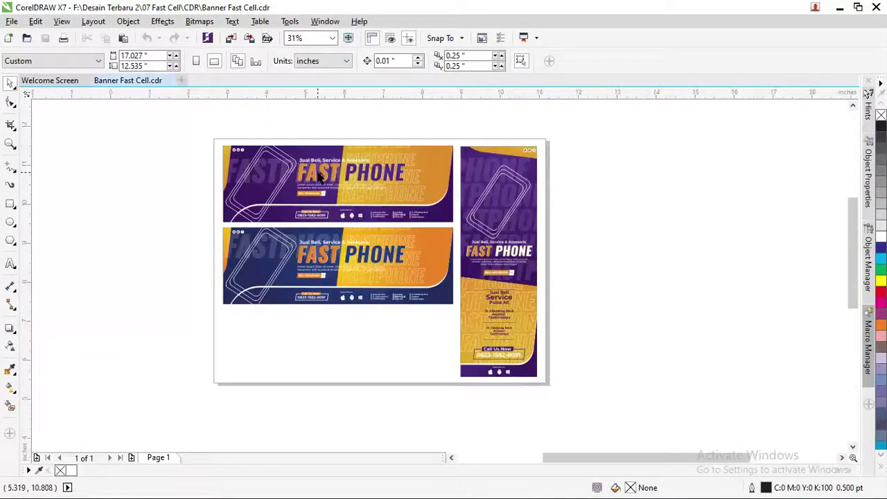
pyautogui.scroll(2, 331, 174)
pyautogui.scroll(-1, 320, 177)
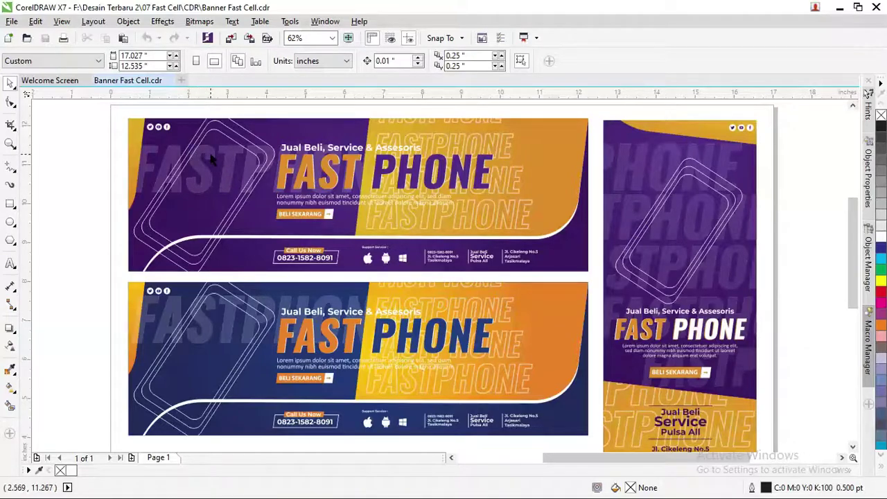
# Step: Return to Photoshop and quick-export the masked phone cut-out layer as a PNG for the Pictures folder, keeping the suggested file name
pyautogui.hotkey('alt', 'Tab')
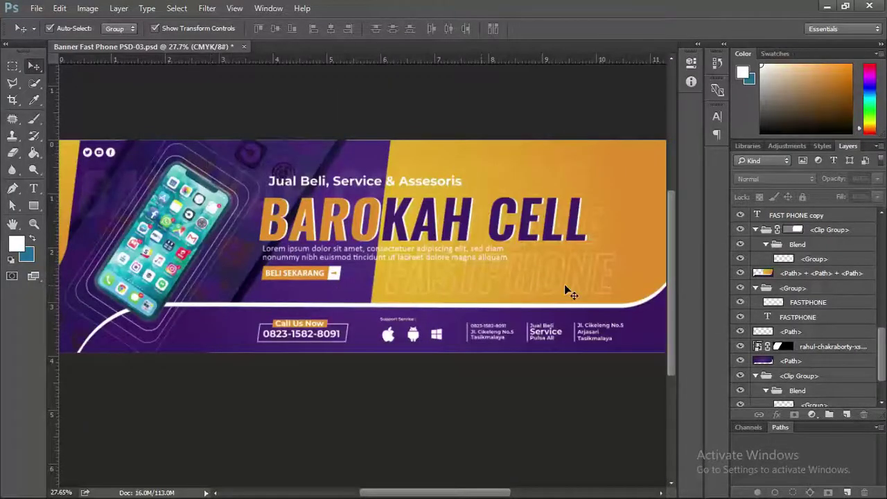
pyautogui.click(813, 351)
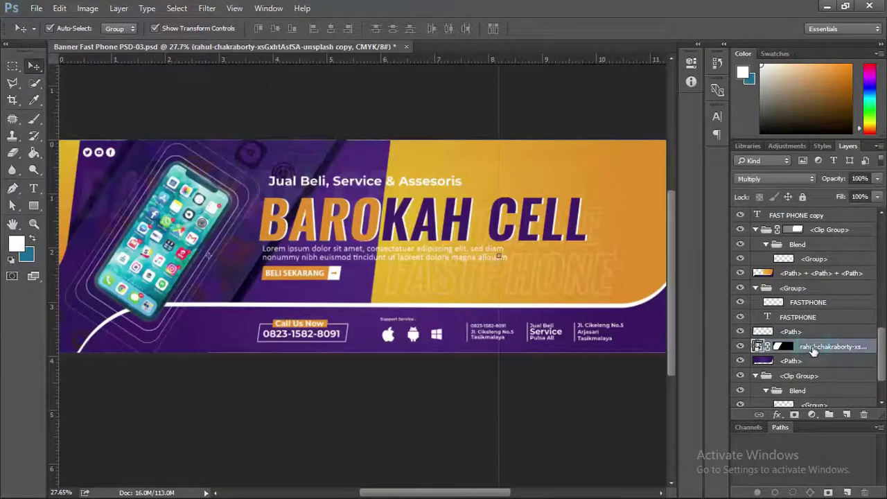
pyautogui.scroll(-5, 828, 340)
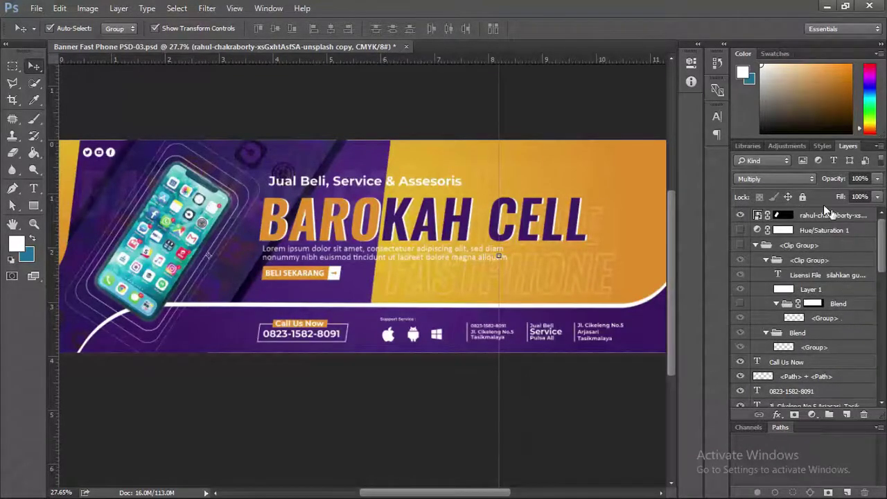
pyautogui.click(809, 216)
pyautogui.rightClick(822, 215)
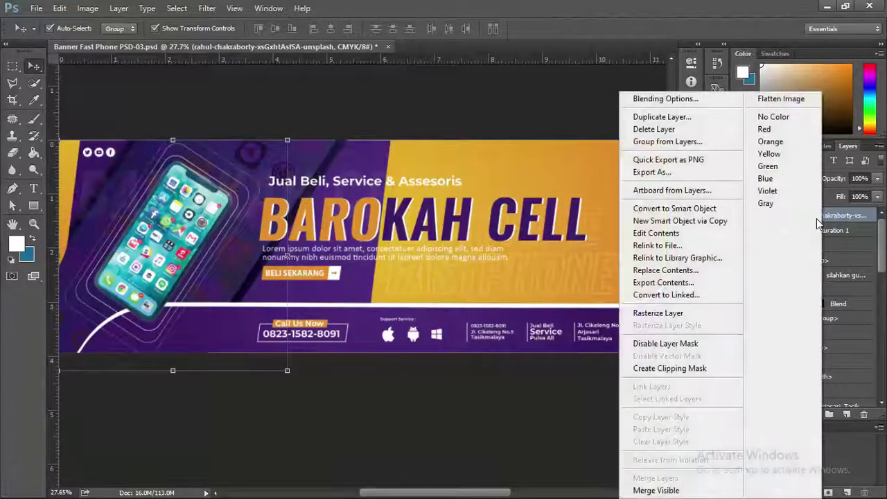
pyautogui.click(683, 160)
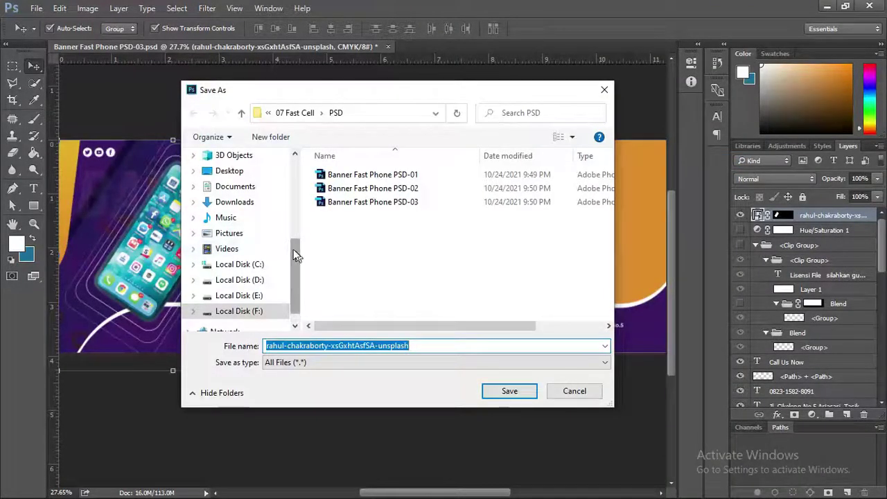
pyautogui.click(239, 232)
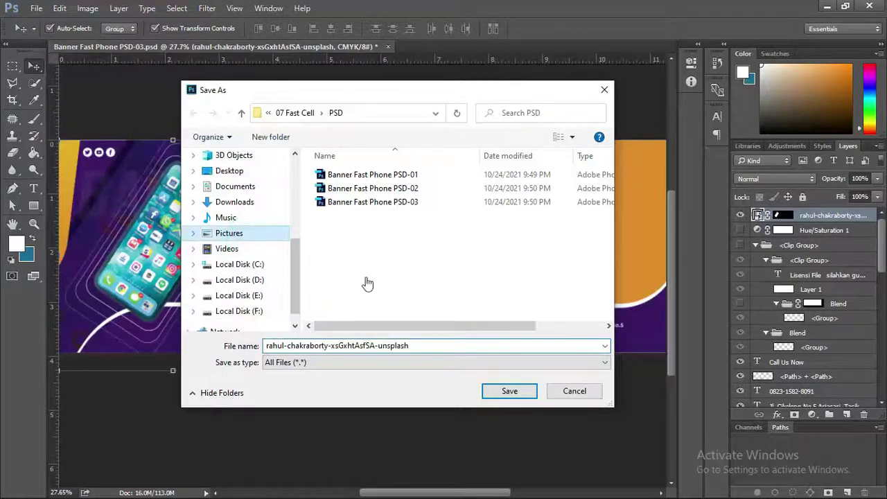
pyautogui.click(513, 391)
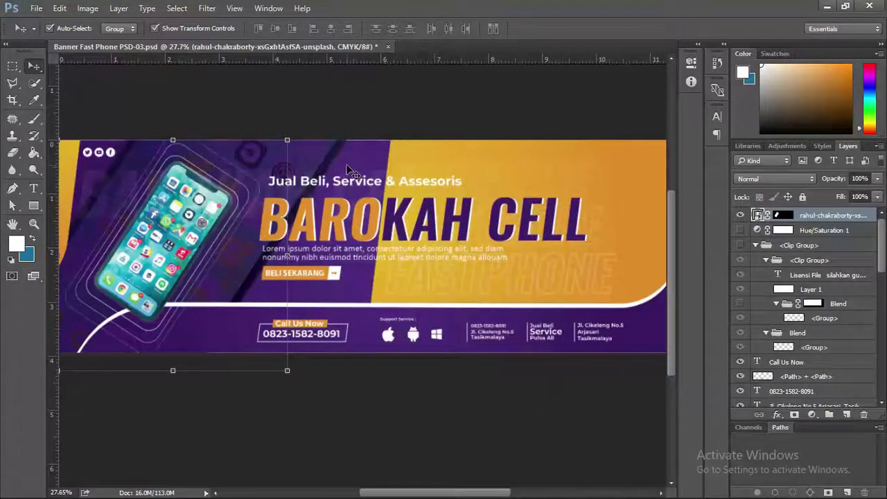
# Step: Switch to File Explorer and open the Pictures folder to locate the exported phone cut-out
pyautogui.hotkey('alt', 'Tab')
pyautogui.hotkey('alt', 'Tab')
pyautogui.hotkey('alt', 'Tab')
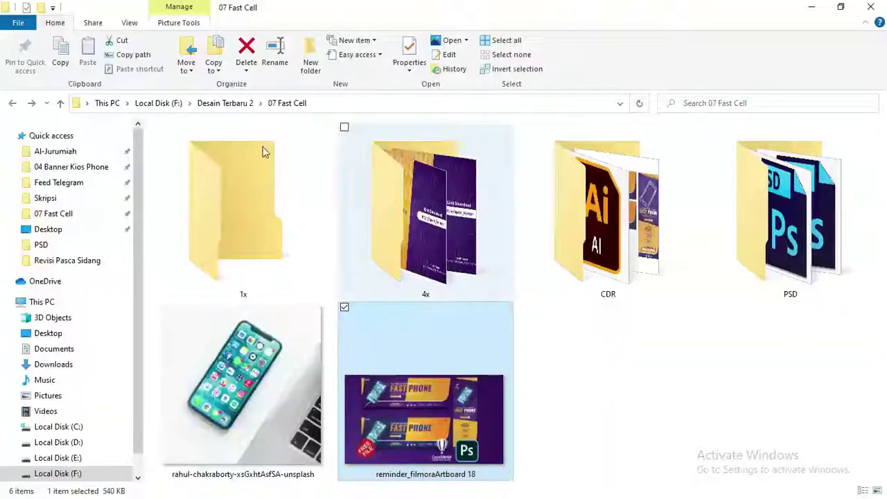
pyautogui.click(48, 396)
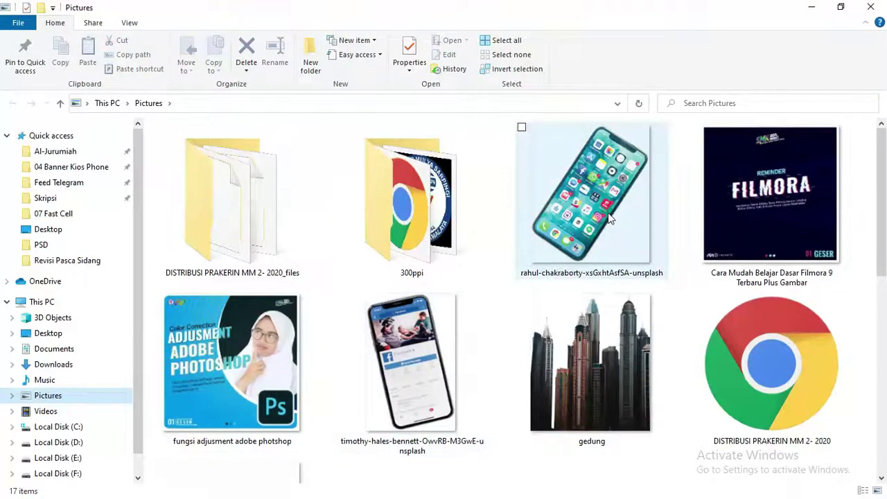
# Step: Bring the exported phone cut-out from the Pictures folder into Banner Fast Cell.cdr in CorelDRAW
pyautogui.moveTo(882, 199)
pyautogui.mouseDown()
pyautogui.moveTo(879, 431)
pyautogui.moveTo(879, 190)
pyautogui.mouseUp()
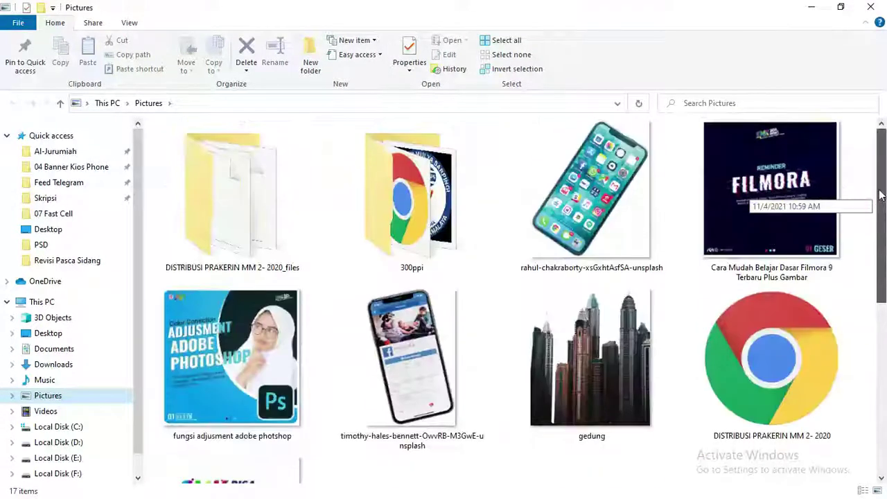
pyautogui.click(618, 262)
pyautogui.hotkey('alt', 'Tab')
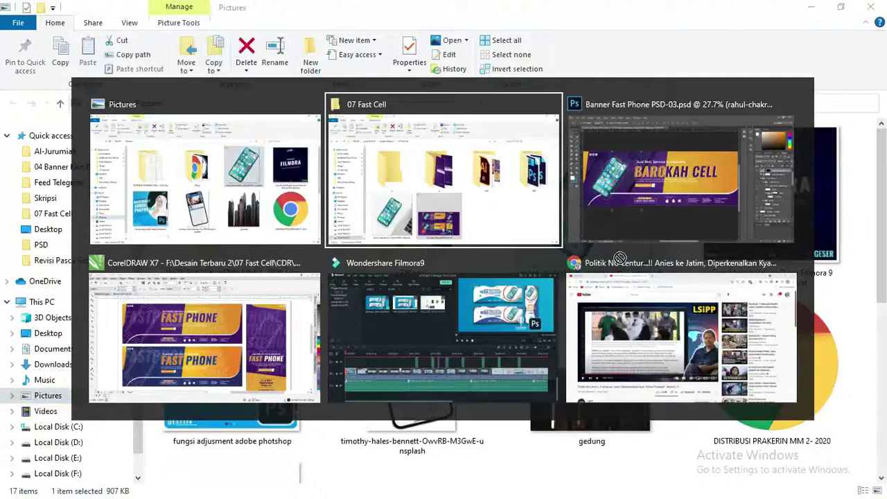
pyautogui.hotkey('alt', 'Tab')
pyautogui.hotkey('alt', 'Tab')
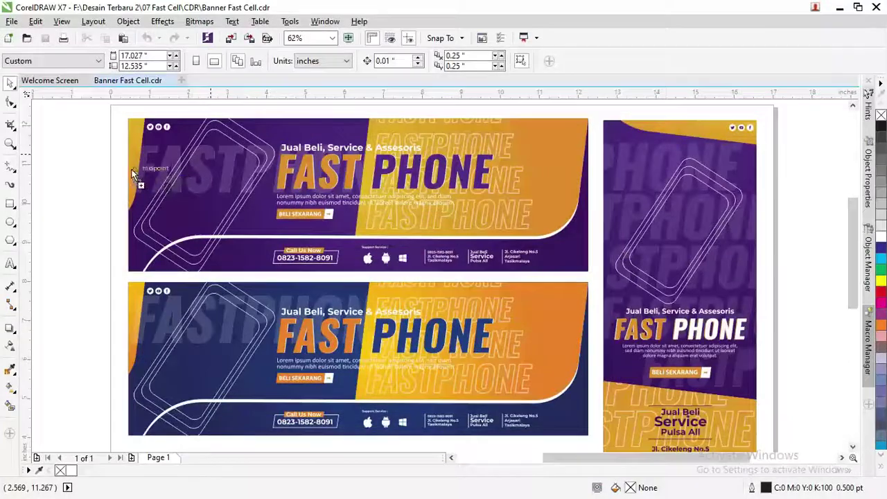
pyautogui.hotkey('ctrl', 'v')
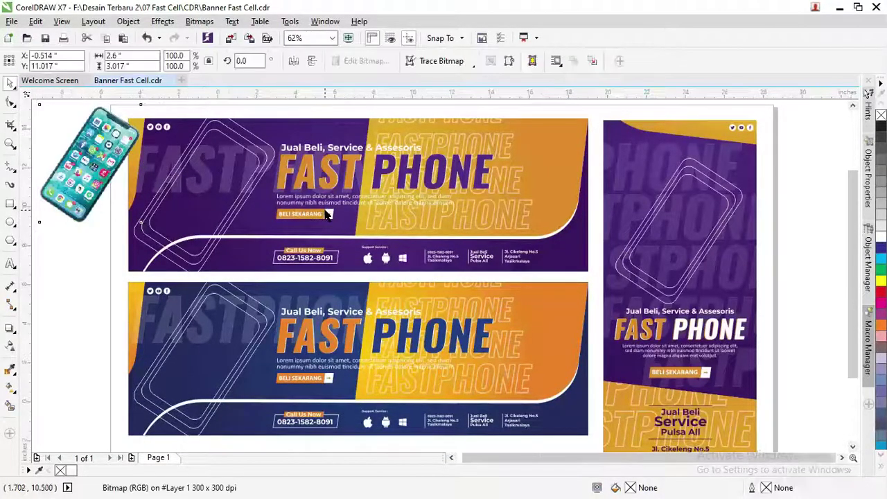
# Step: Move the imported phone cut-out inside the rounded phone outlines of the upper purple banner
pyautogui.scroll(-1, 328, 212)
pyautogui.moveTo(213, 213); pyautogui.dragTo(272, 230)
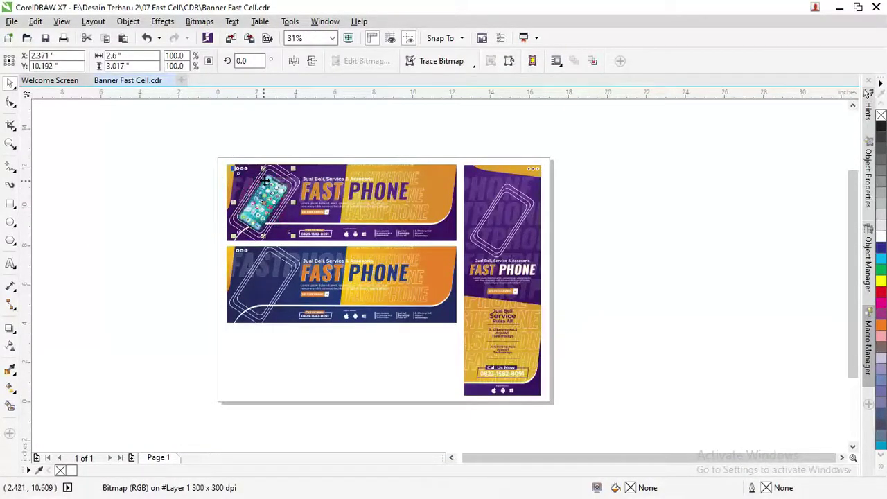
pyautogui.scroll(1, 271, 230)
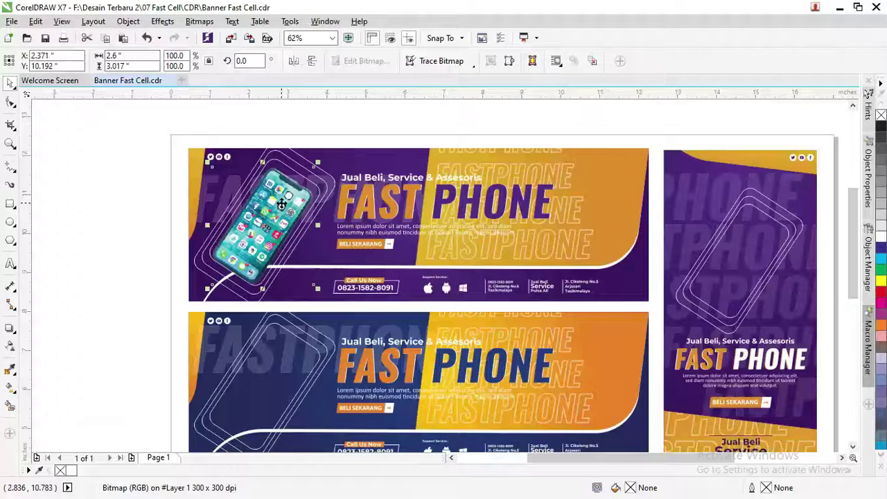
# Step: Duplicate the phone cut-out and enlarge the copy proportionally to about 302 percent
pyautogui.press('Right')
pyautogui.press('Up')
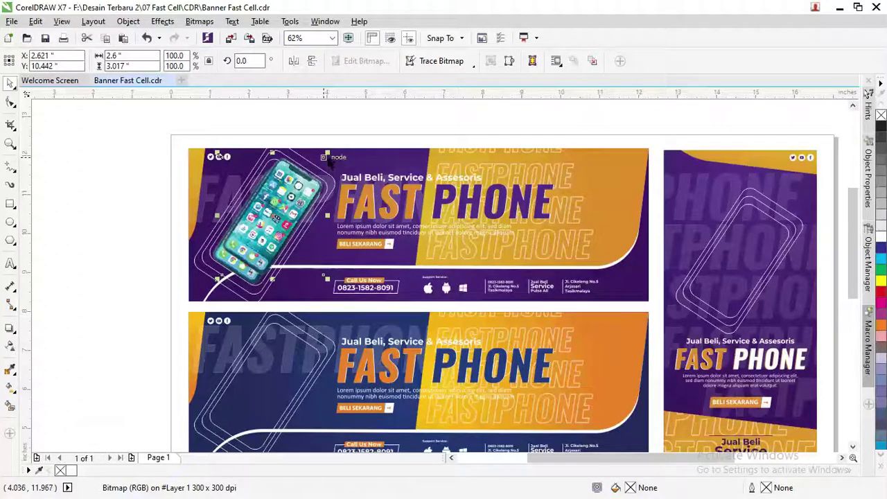
pyautogui.moveTo(329, 154); pyautogui.dragTo(292, 217)
pyautogui.hotkey('ctrl', 'z')
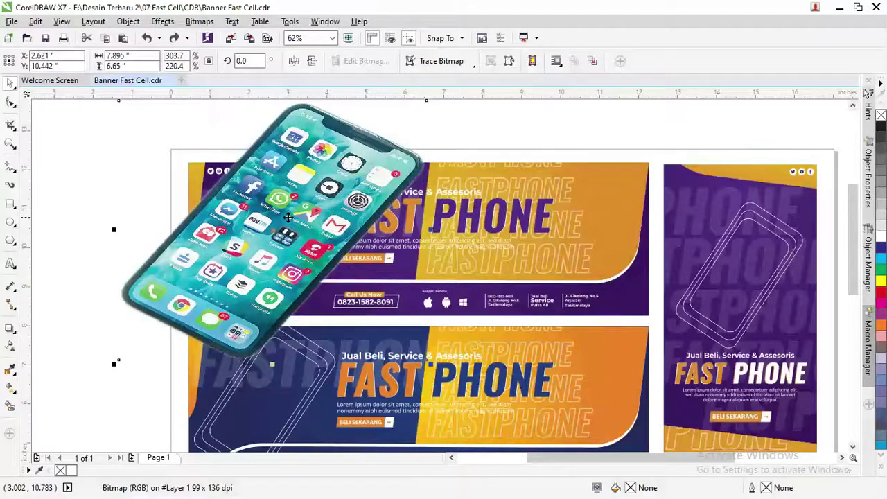
pyautogui.hotkey('ctrl', 'z')
pyautogui.moveTo(325, 293); pyautogui.dragTo(578, 416)
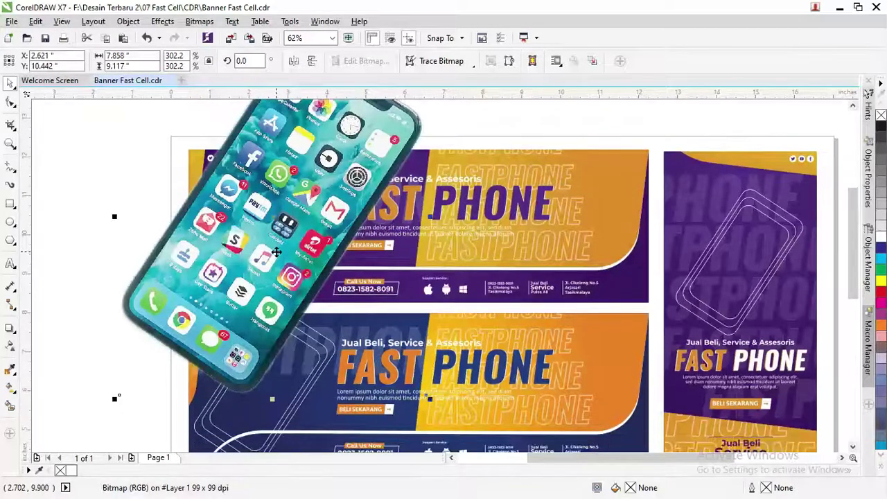
pyautogui.scroll(5, 280, 244)
pyautogui.scroll(-8, 280, 244)
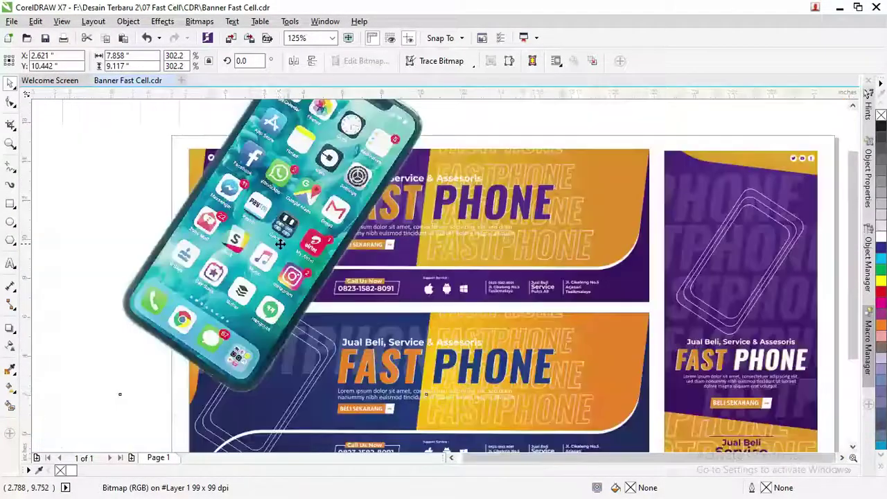
pyautogui.scroll(3, 280, 244)
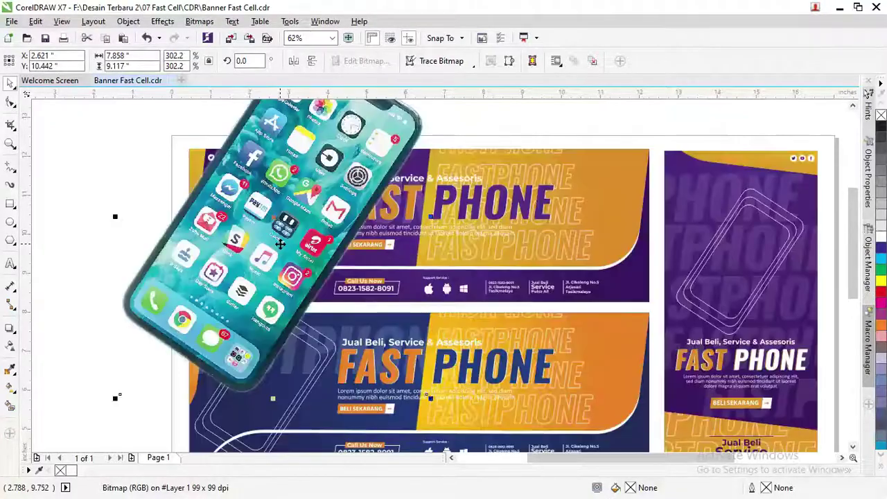
# Step: Send the enlarged phone copy backward until it lies behind the small phone, the outlines, the text and the purple overlay
pyautogui.hotkey('ctrl', 'z')
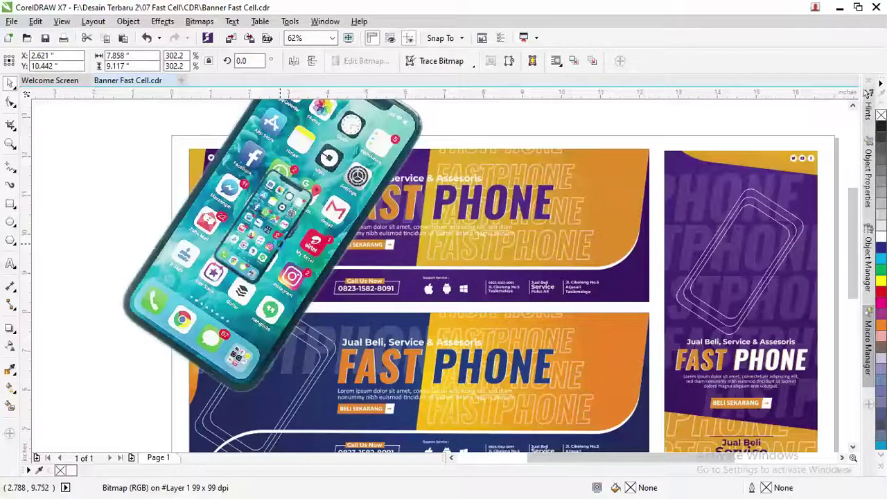
pyautogui.hotkey('ctrl', 'pagedown')
pyautogui.hotkey('ctrl', 'pagedown')
pyautogui.hotkey('ctrl', 'pagedown')
pyautogui.hotkey('ctrl', 'pagedown')
pyautogui.hotkey('ctrl', 'pagedown')
pyautogui.hotkey('ctrl', 'pagedown')
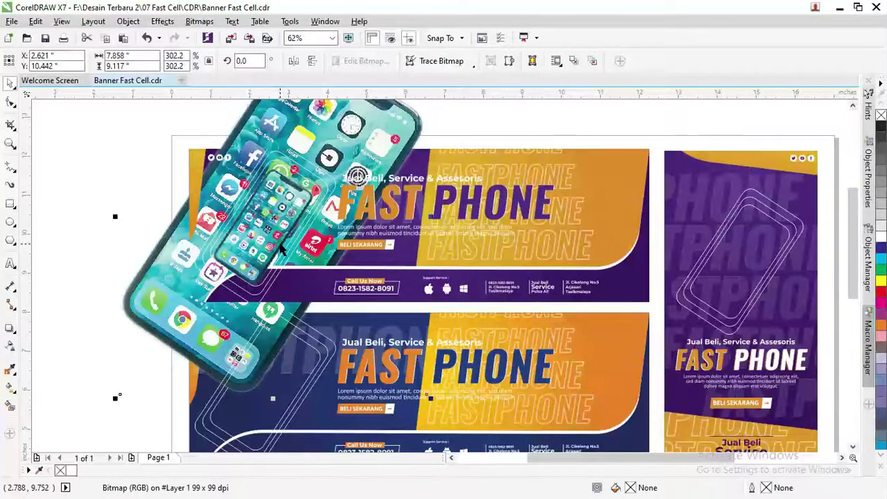
pyautogui.hotkey('ctrl', 'pagedown')
pyautogui.hotkey('ctrl', 'pagedown')
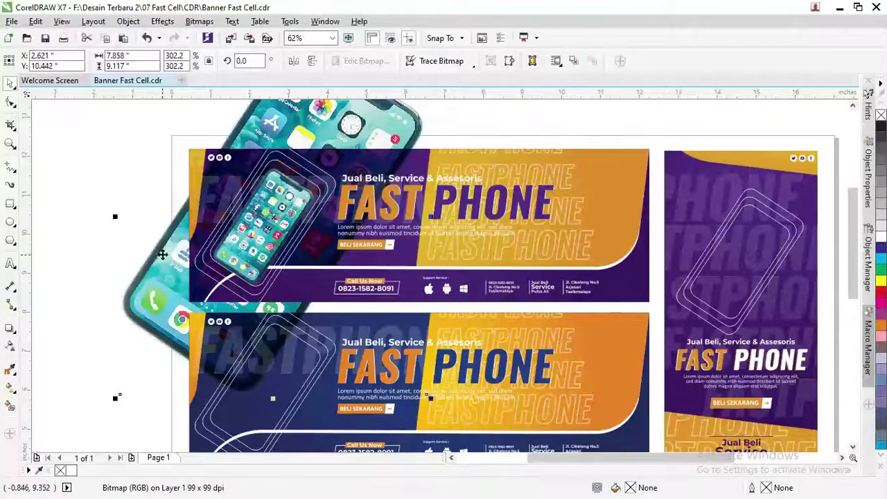
# Step: Set the enlarged phone's merge mode to Multiply and apply a uniform transparency of 50
pyautogui.click(11, 347)
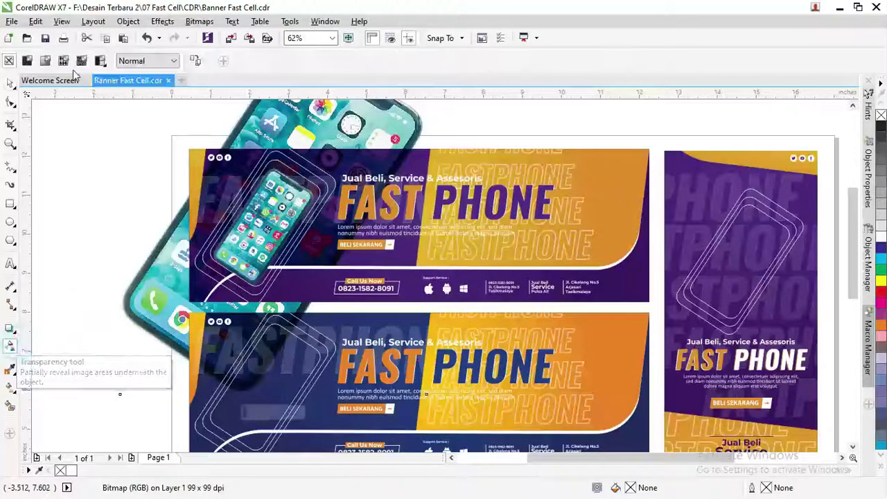
pyautogui.click(159, 61)
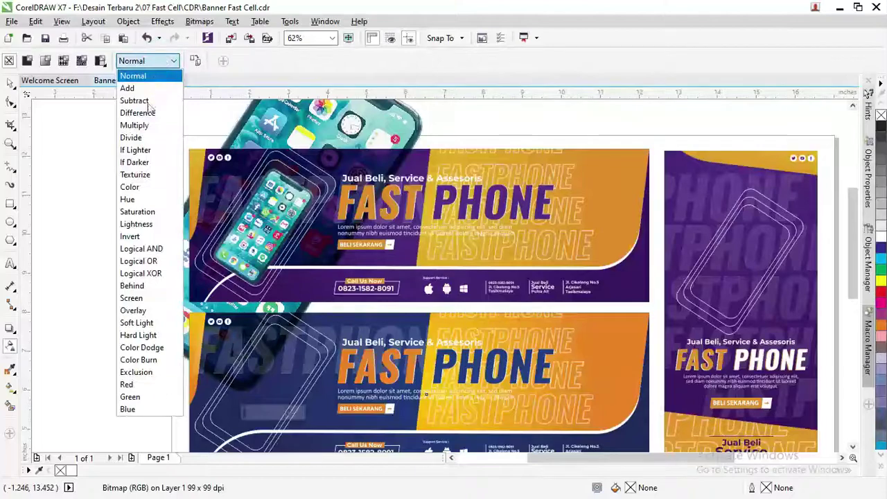
pyautogui.click(141, 124)
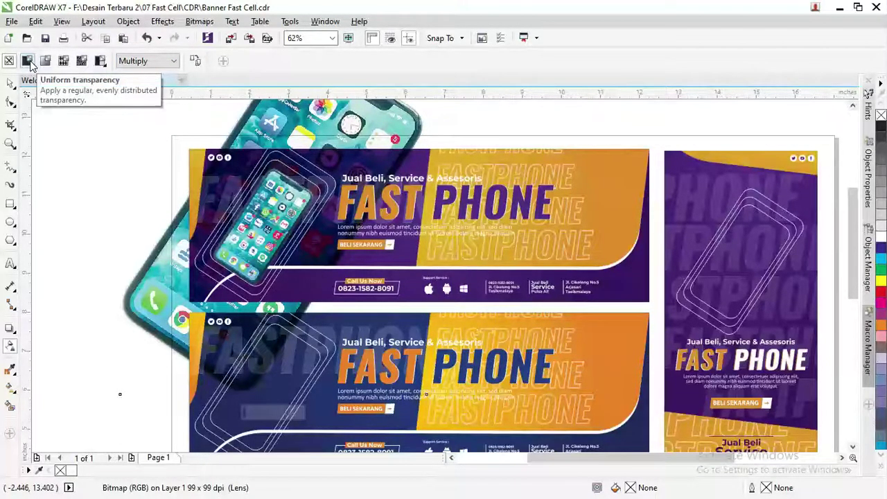
pyautogui.click(28, 61)
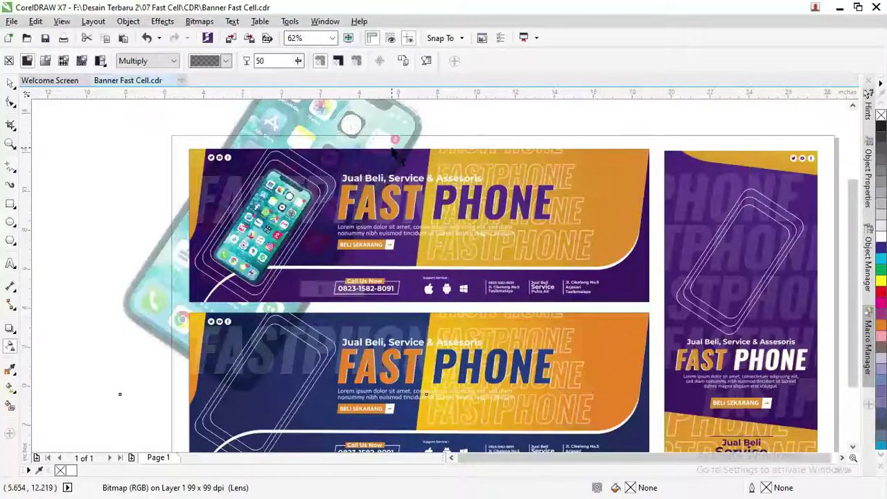
# Step: Crop the enlarged phone bitmap to the purple banner's upper, left and lower edges with the Shape tool, then deselect it
pyautogui.scroll(-1, 394, 148)
pyautogui.click(10, 102)
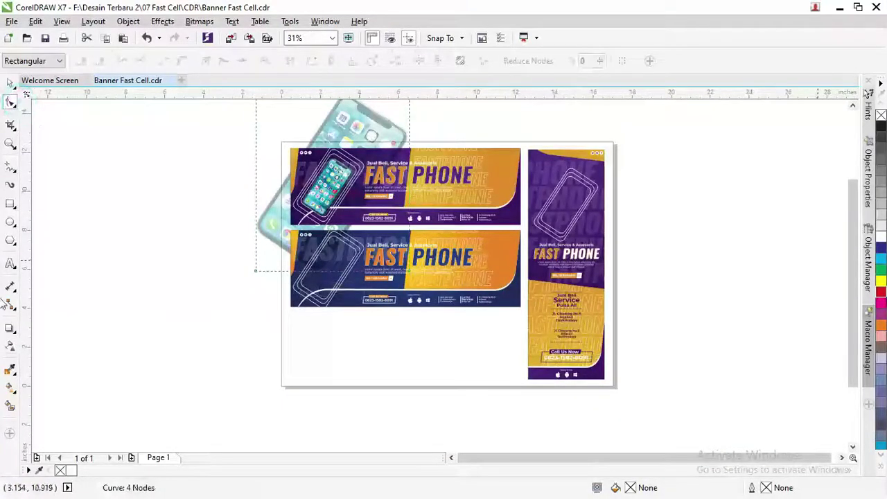
pyautogui.moveTo(855, 256); pyautogui.dragTo(855, 231)
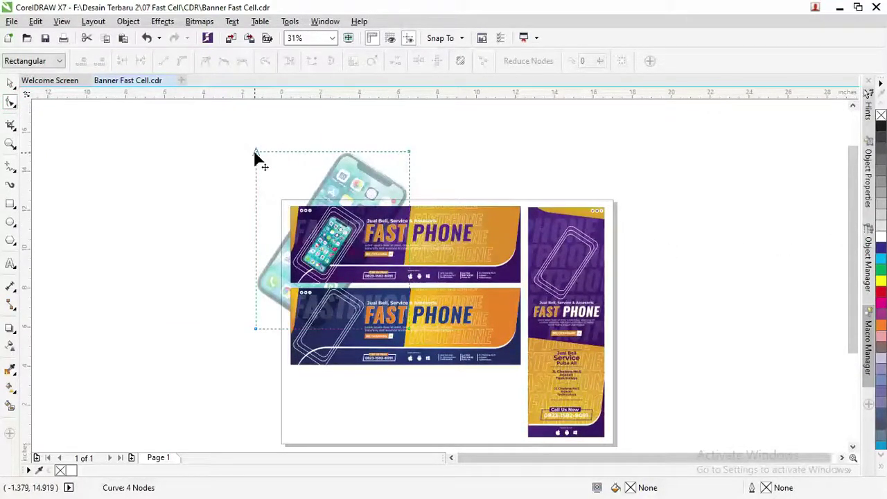
pyautogui.moveTo(224, 137); pyautogui.dragTo(408, 201)
pyautogui.moveTo(211, 192); pyautogui.dragTo(293, 335)
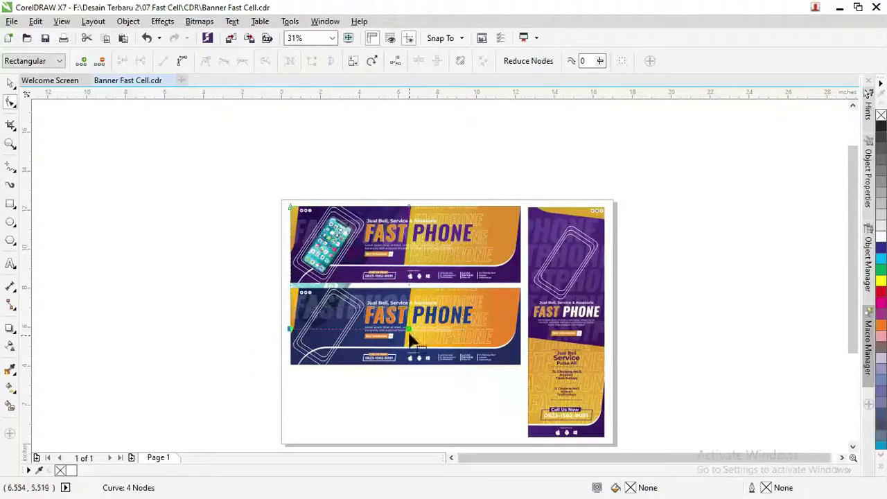
pyautogui.moveTo(409, 330); pyautogui.dragTo(408, 282)
pyautogui.click(10, 85)
pyautogui.click(293, 121)
pyautogui.scroll(1, 427, 203)
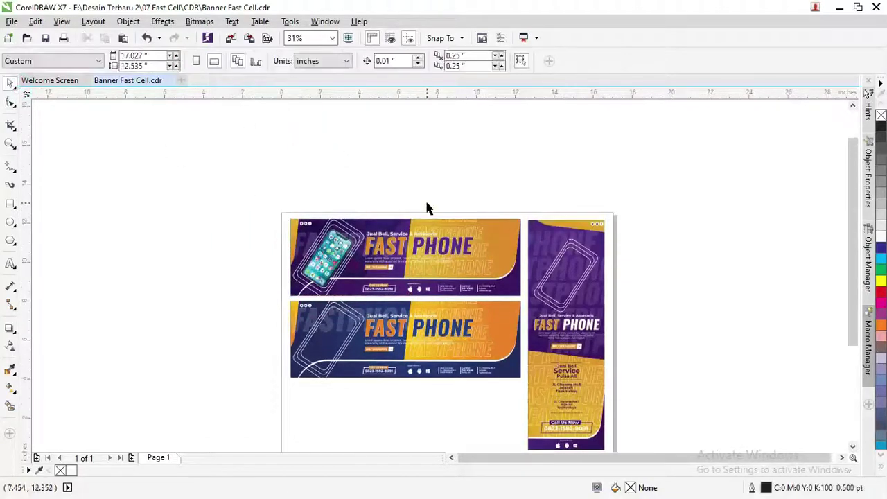
pyautogui.scroll(3, 390, 255)
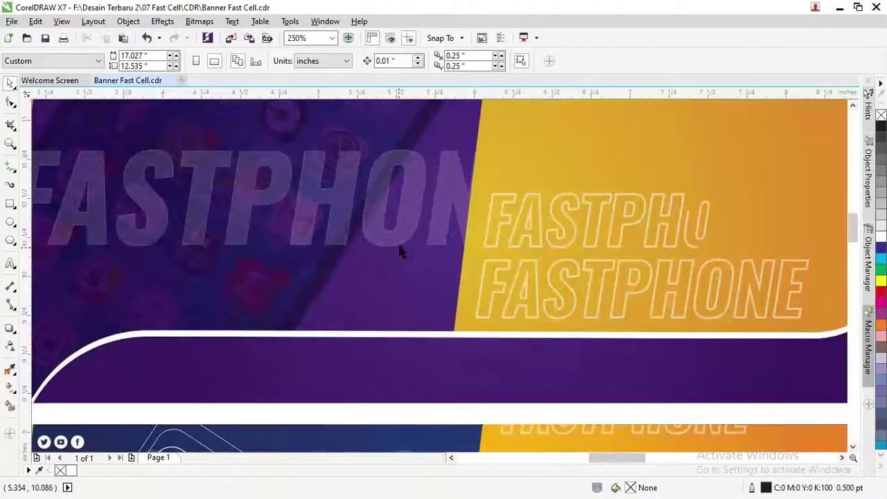
pyautogui.scroll(-3, 401, 253)
# Step: Try ungrouping the coloured FAST PHONE headline in the purple banner and shifting its letter T off the white copy
pyautogui.click(408, 235)
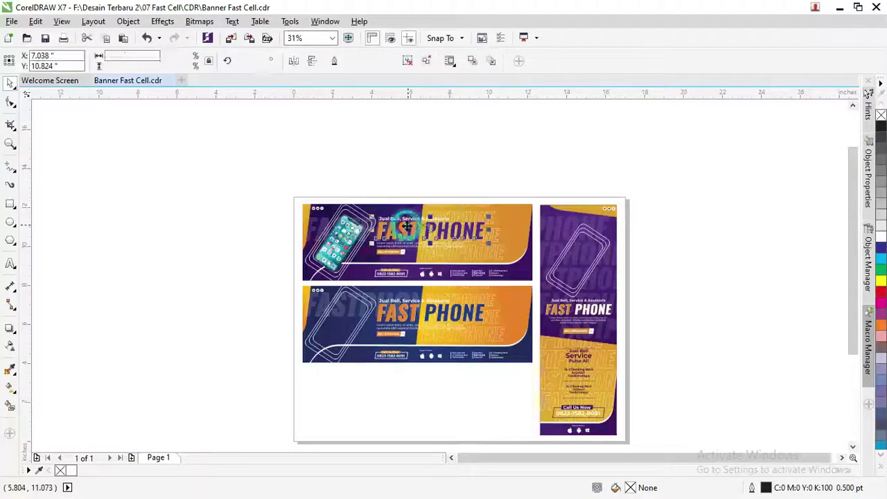
pyautogui.scroll(2, 405, 237)
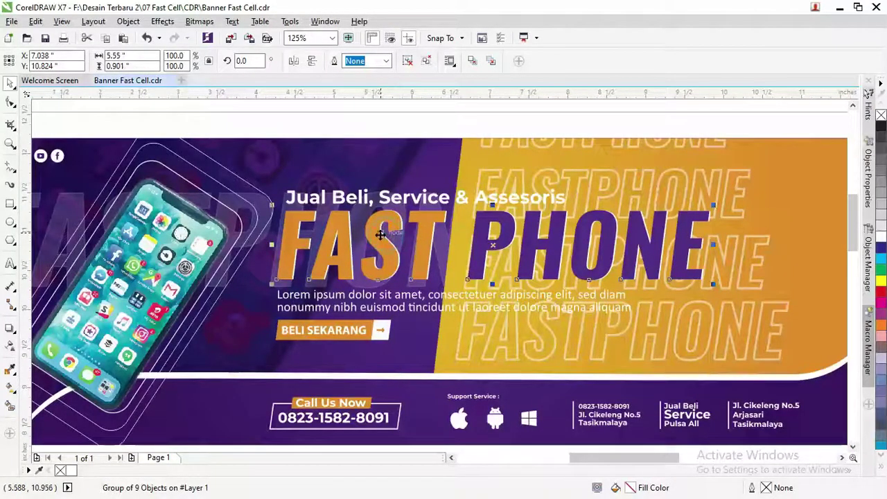
pyautogui.rightClick(380, 238)
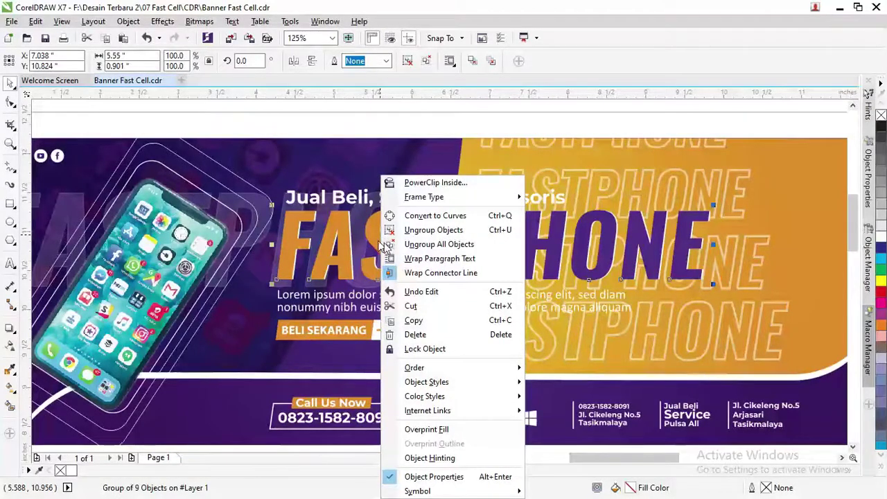
pyautogui.click(423, 230)
pyautogui.click(421, 131)
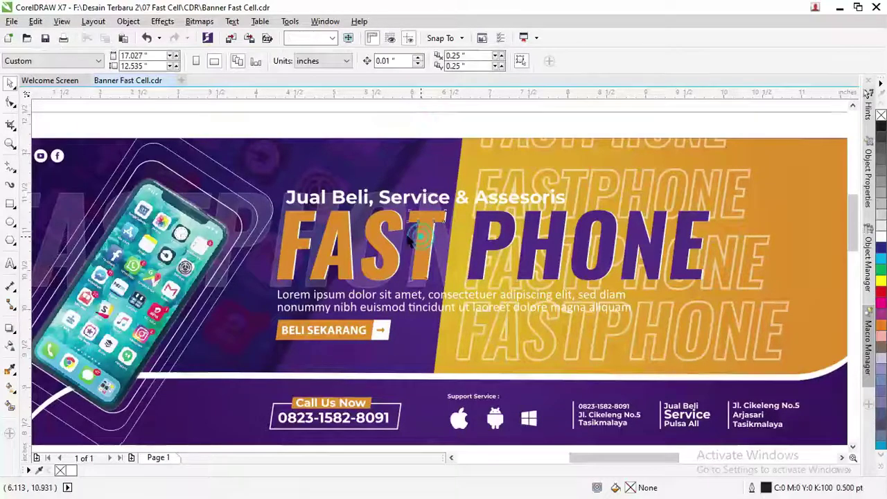
pyautogui.click(406, 232)
pyautogui.scroll(2, 413, 224)
pyautogui.scroll(1, 413, 225)
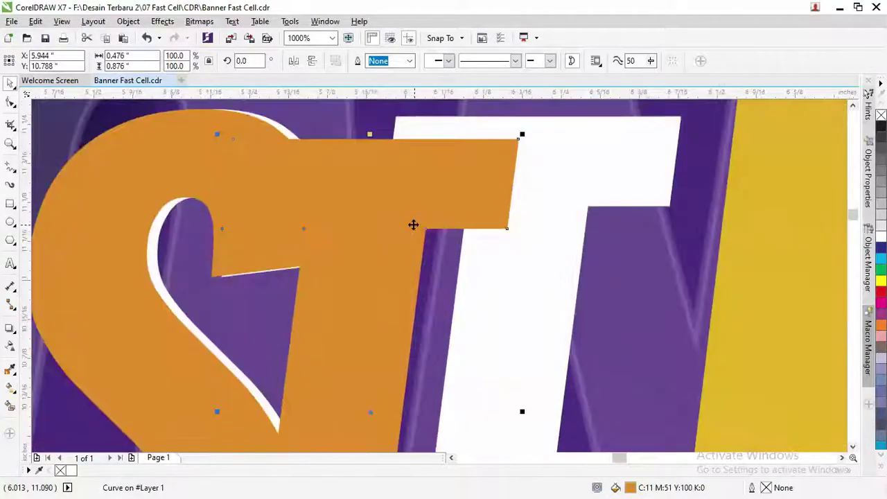
pyautogui.scroll(-5, 413, 224)
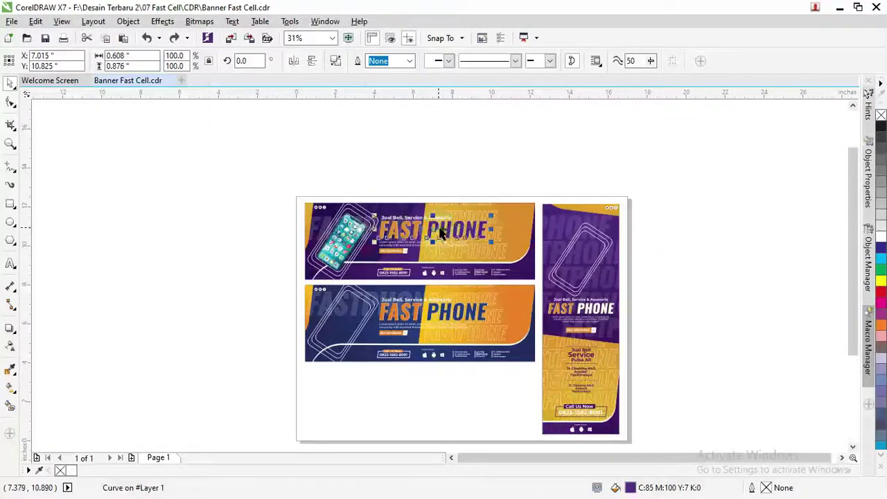
# Step: Move the coloured FAST PHONE headline and its white copy out of the purple banner into the empty area above the page
pyautogui.moveTo(438, 233); pyautogui.dragTo(439, 187)
pyautogui.moveTo(436, 230); pyautogui.dragTo(373, 173)
pyautogui.scroll(2, 400, 235)
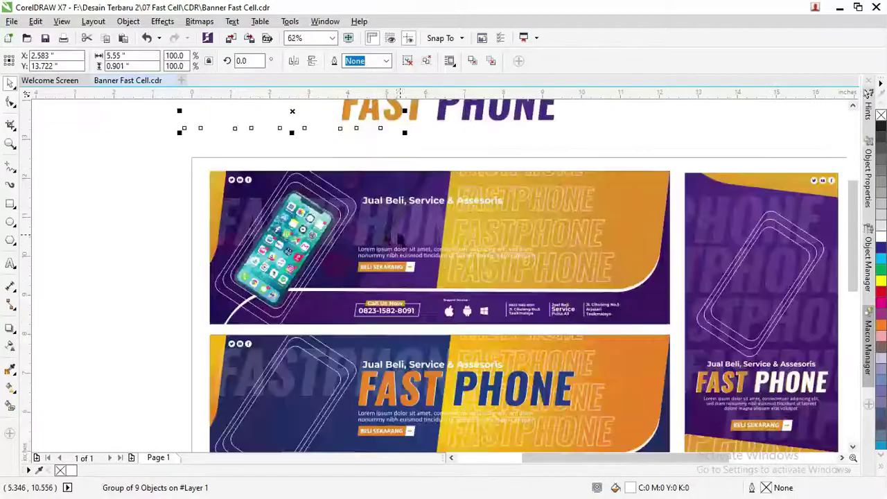
# Step: Insert BAROKAH CELL as artistic text below the "Jual Beli, Service & Assesoris" line in the purple banner
pyautogui.click(12, 266)
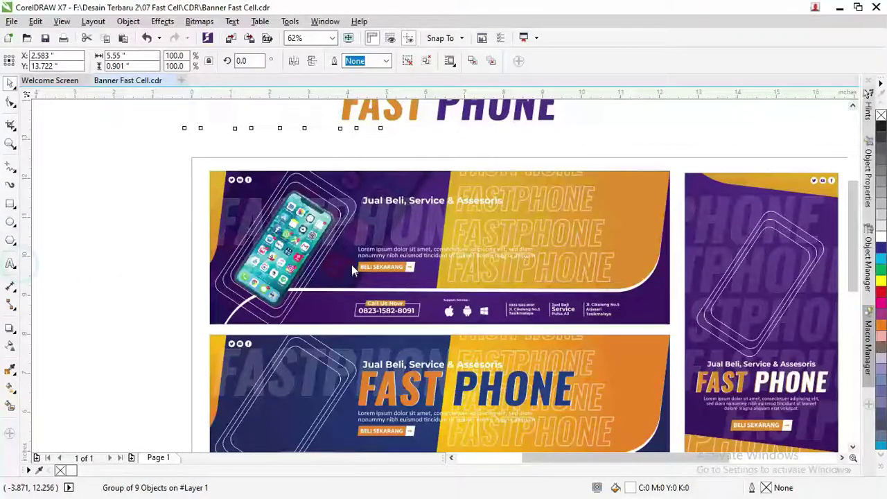
pyautogui.click(375, 227)
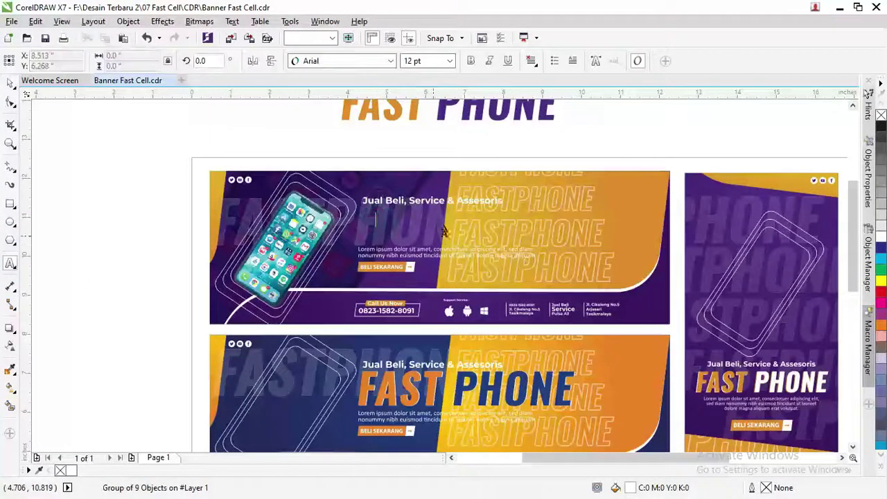
pyautogui.click(382, 223)
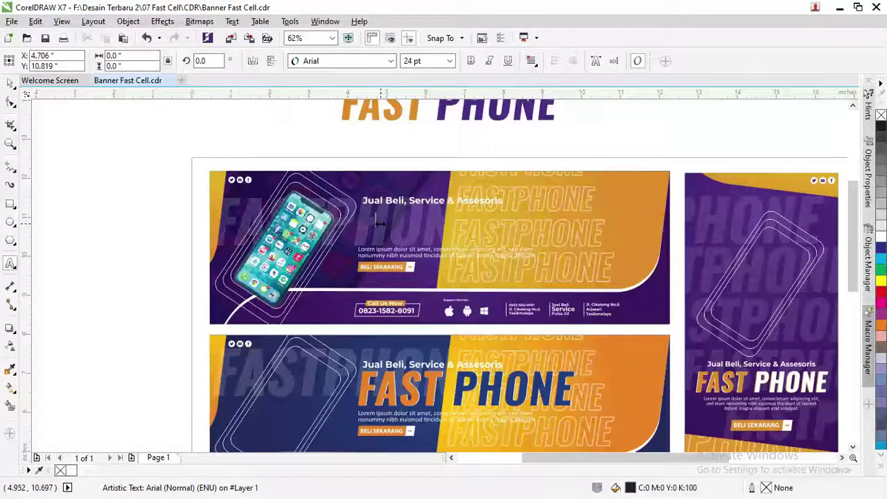
pyautogui.hotkey('ctrl', 'v')
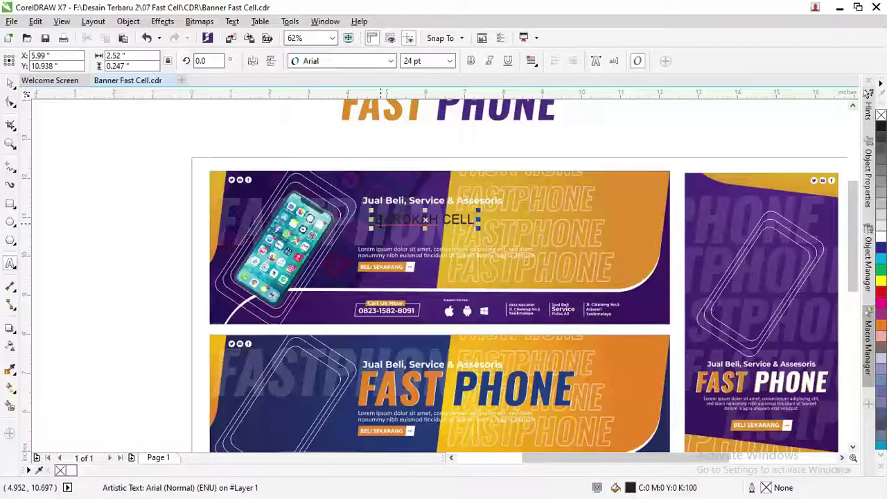
pyautogui.click(10, 83)
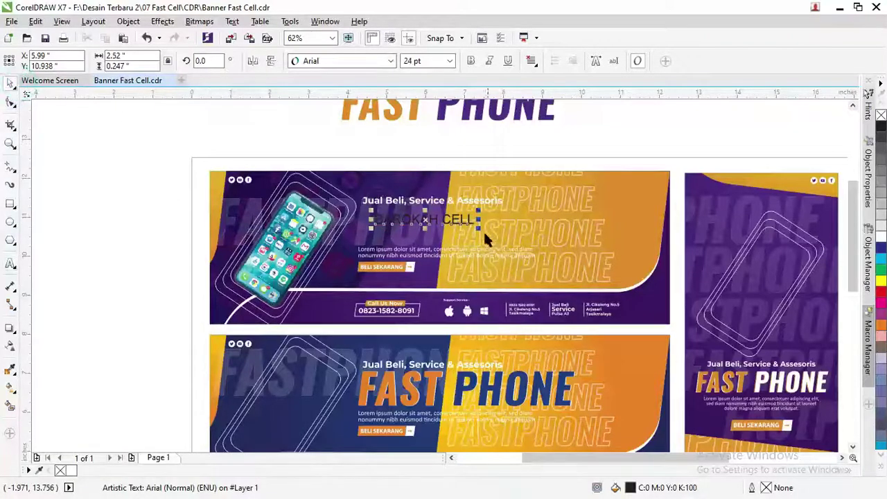
# Step: Enlarge the BAROKAH CELL text to about 62.5 pt, aligned with the lorem ipsum lines' left edge, and set its font to Oswald Medium
pyautogui.moveTo(483, 230); pyautogui.dragTo(632, 244)
pyautogui.moveTo(551, 239); pyautogui.dragTo(535, 239)
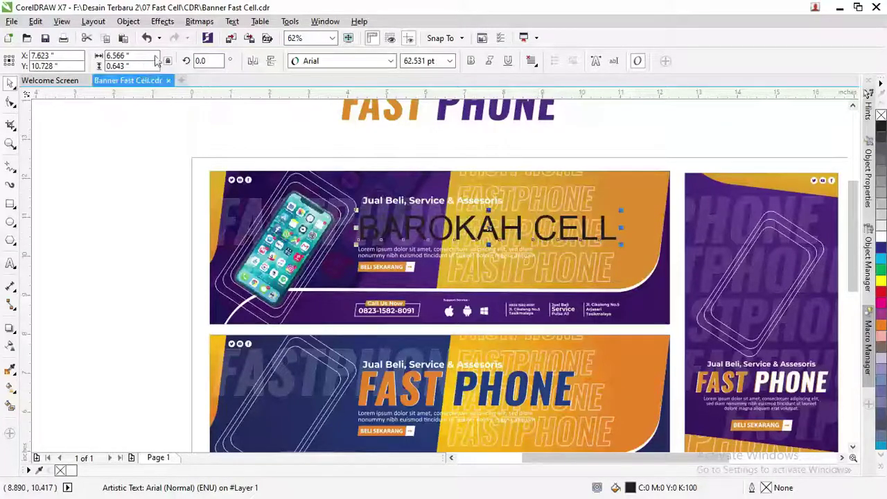
pyautogui.click(353, 62)
pyautogui.click(346, 91)
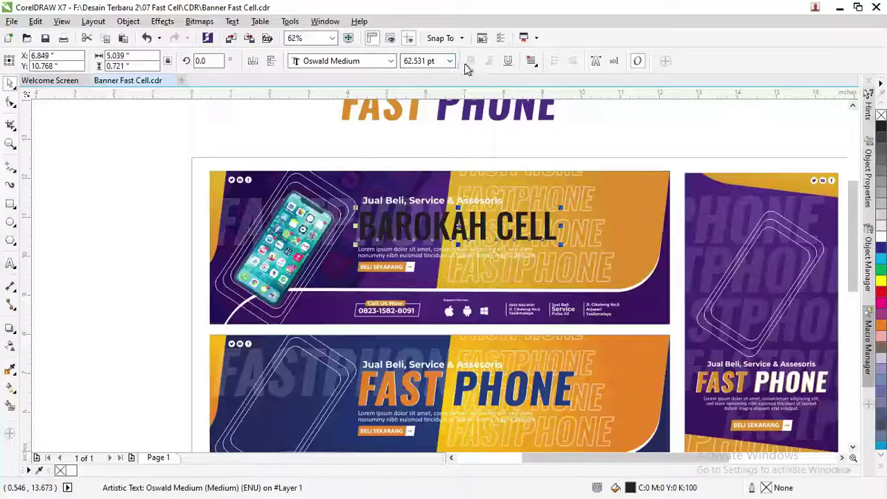
# Step: Try switching the BAROKAH CELL text to the Oswald Bold style
pyautogui.click(357, 61)
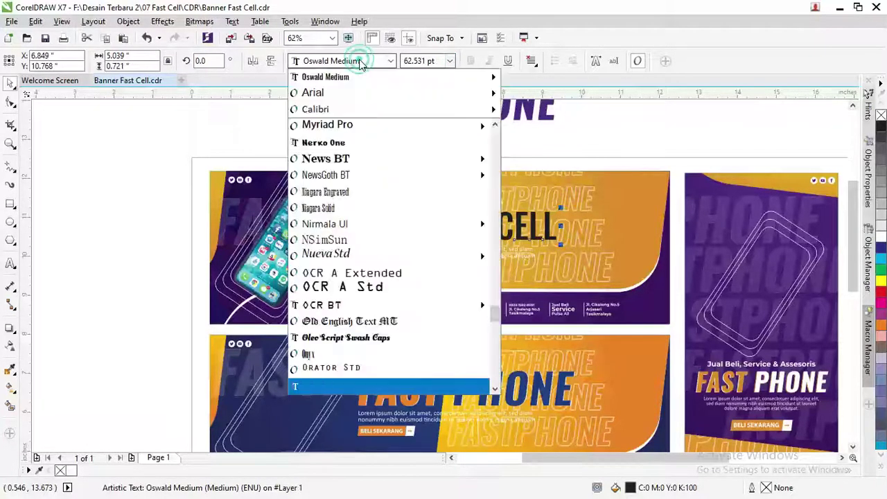
pyautogui.moveTo(468, 78)
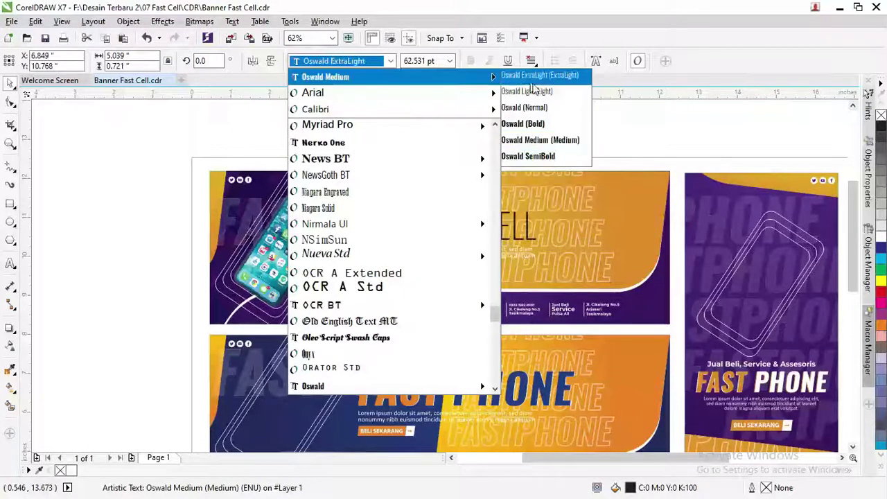
pyautogui.click(535, 124)
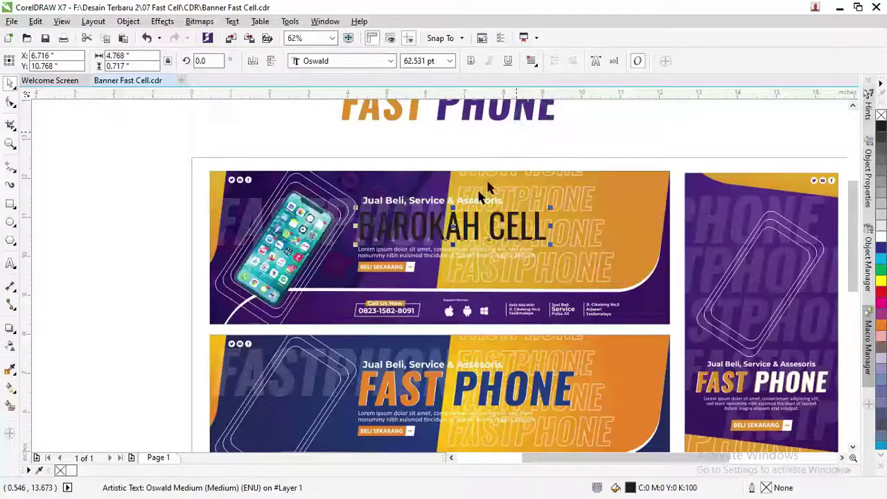
pyautogui.click(391, 61)
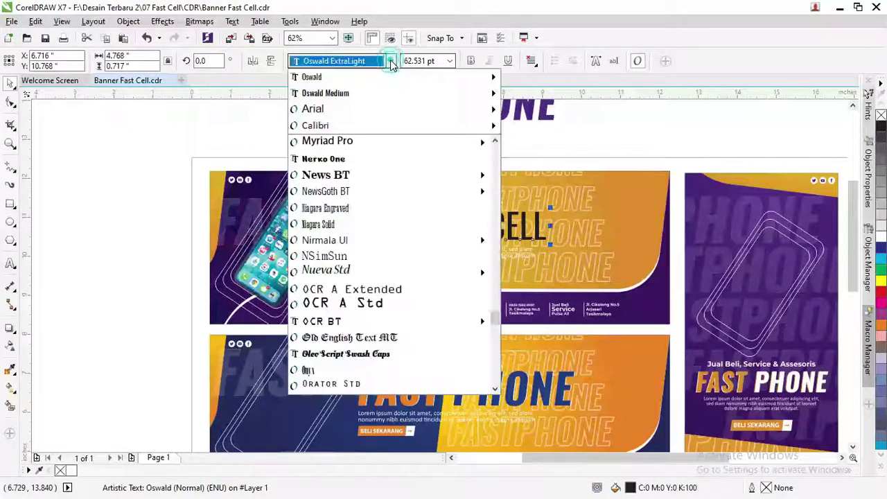
pyautogui.moveTo(390, 93)
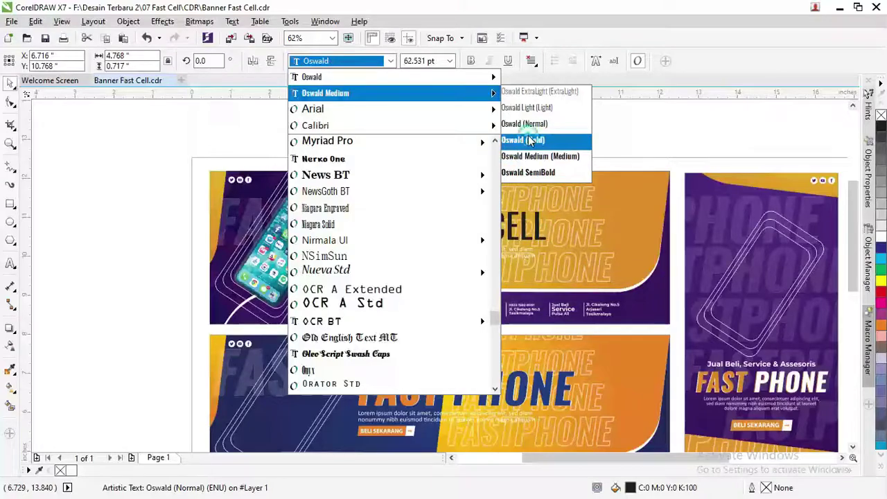
pyautogui.click(526, 138)
# Step: Set the BAROKAH CELL text to Oswald SemiBold and enlarge it proportionally to about 72 pt
pyautogui.click(389, 61)
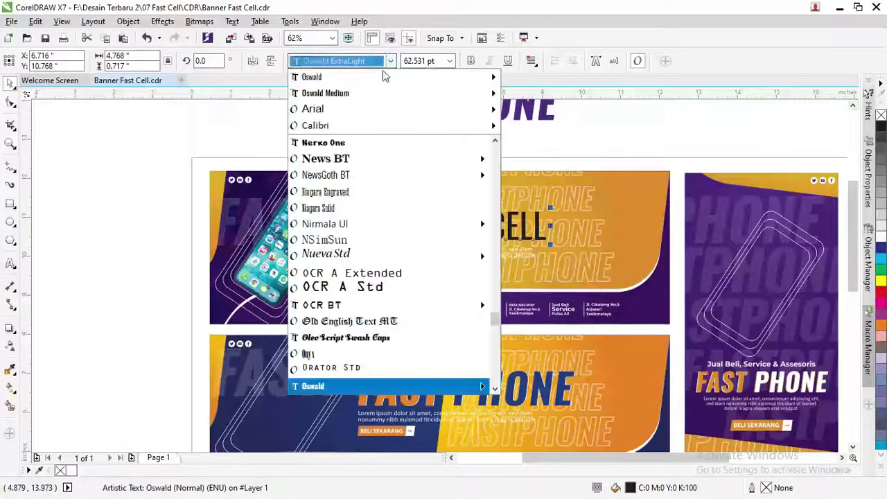
pyautogui.moveTo(388, 92)
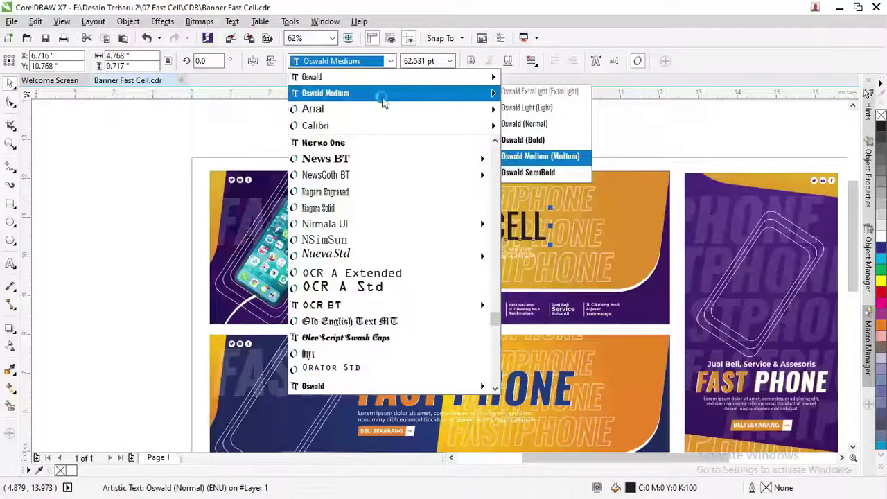
pyautogui.click(526, 169)
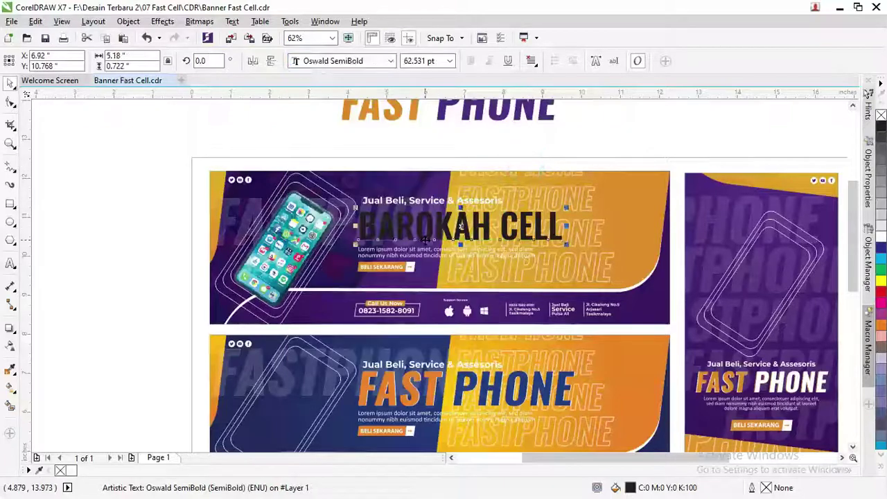
pyautogui.scroll(1, 426, 238)
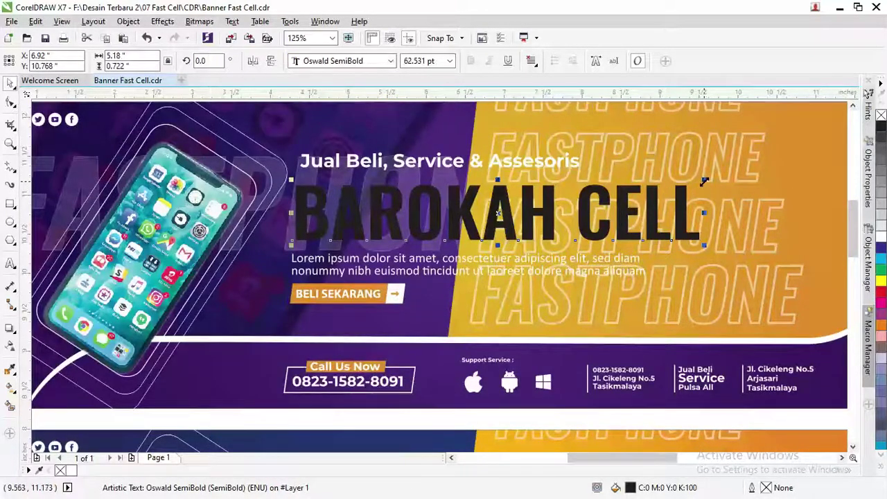
pyautogui.moveTo(704, 181); pyautogui.dragTo(761, 166)
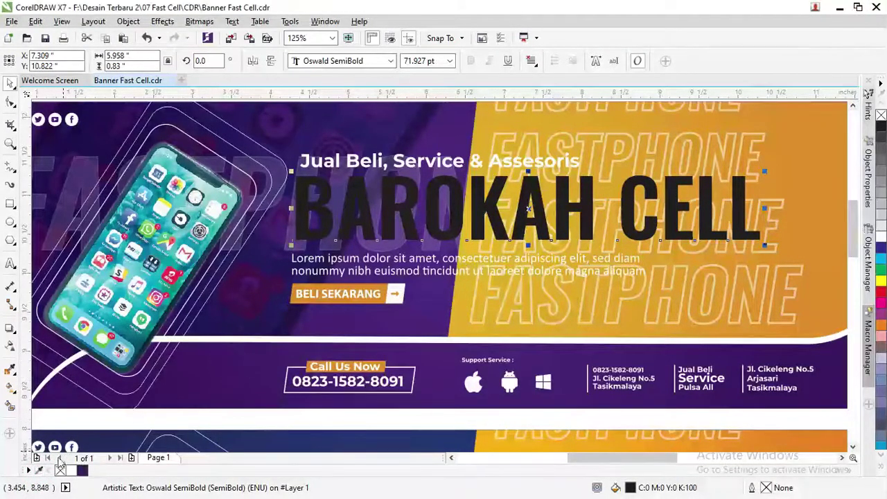
# Step: Sample the banner's orange into the document palette and fill the letters BARO of the headline with it
pyautogui.click(40, 470)
pyautogui.click(832, 293)
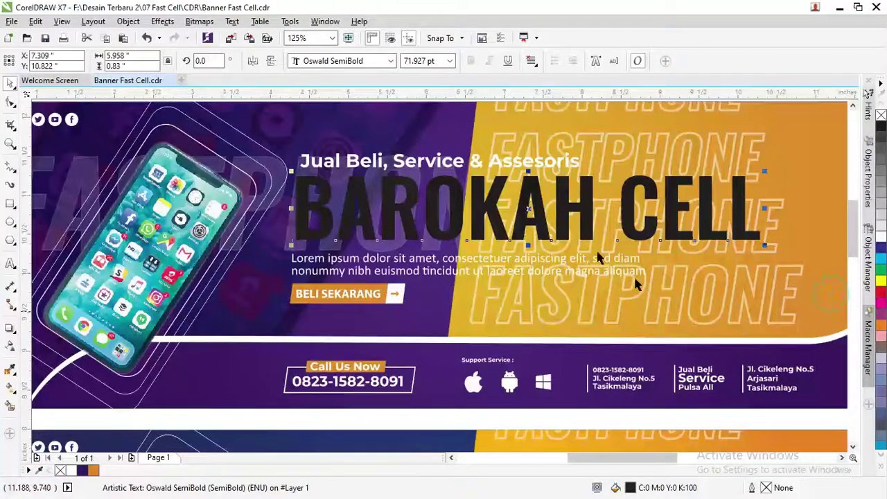
pyautogui.doubleClick(470, 201)
pyautogui.moveTo(470, 200); pyautogui.dragTo(291, 208)
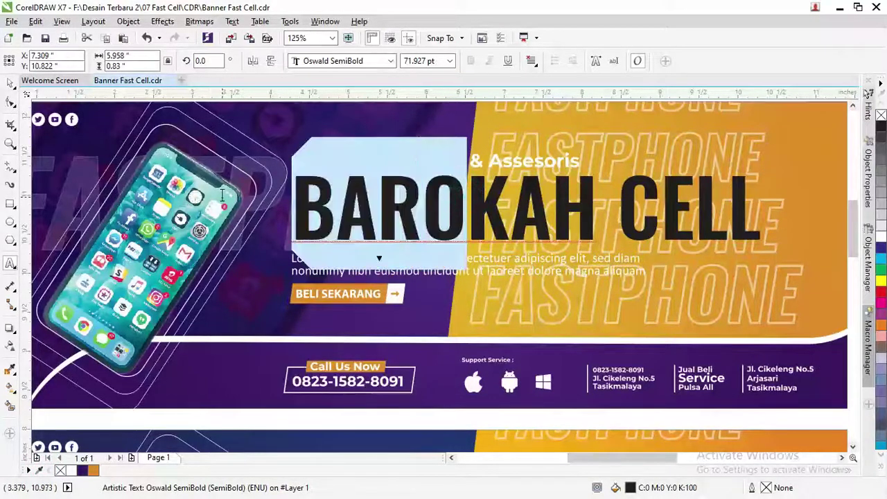
pyautogui.click(93, 470)
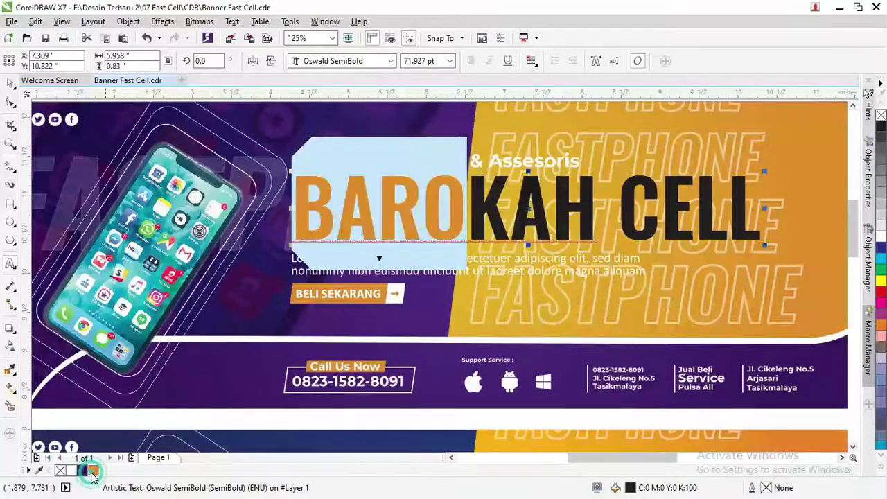
# Step: Fill the remaining headline letters, KAH CELL, with the purple from the document palette
pyautogui.moveTo(721, 210); pyautogui.dragTo(747, 210)
pyautogui.hotkey('ctrl', 'z')
pyautogui.click(476, 198)
pyautogui.moveTo(476, 198); pyautogui.dragTo(778, 189)
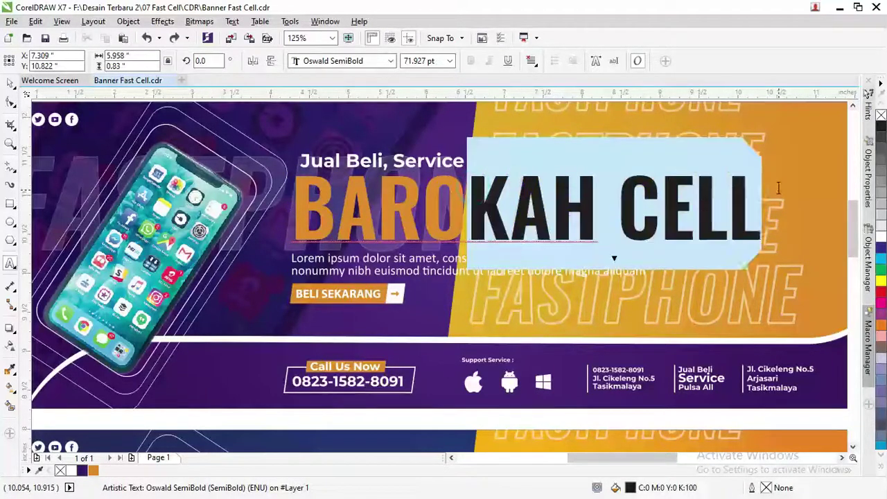
pyautogui.click(82, 470)
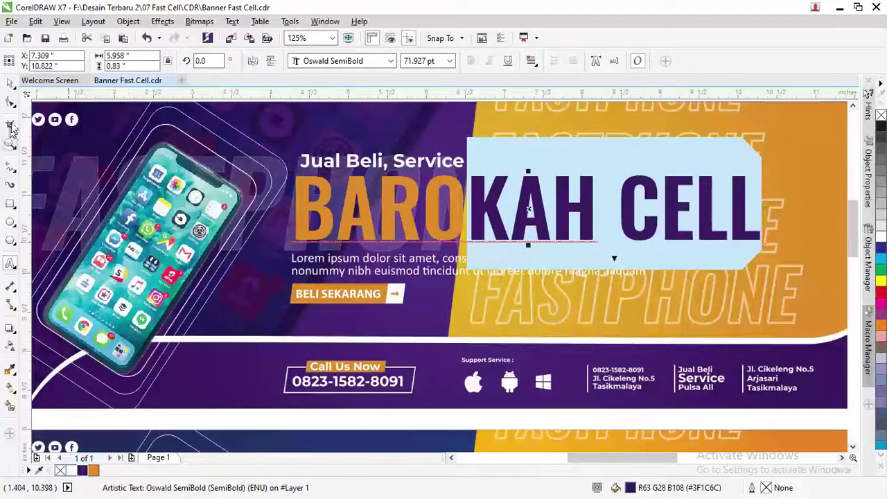
pyautogui.click(10, 82)
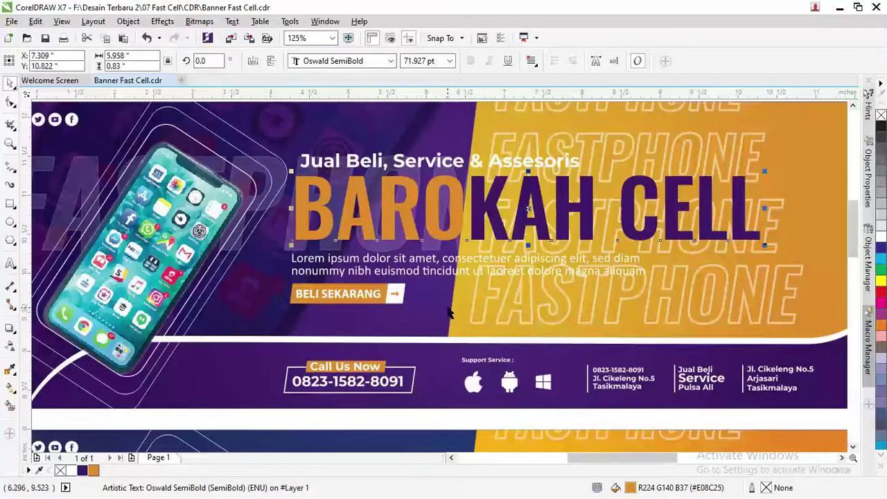
# Step: Try moving the outlined FASTPHONE lettering group slightly left and down on the purple banner's orange panel, then undo the move
pyautogui.scroll(-1, 454, 298)
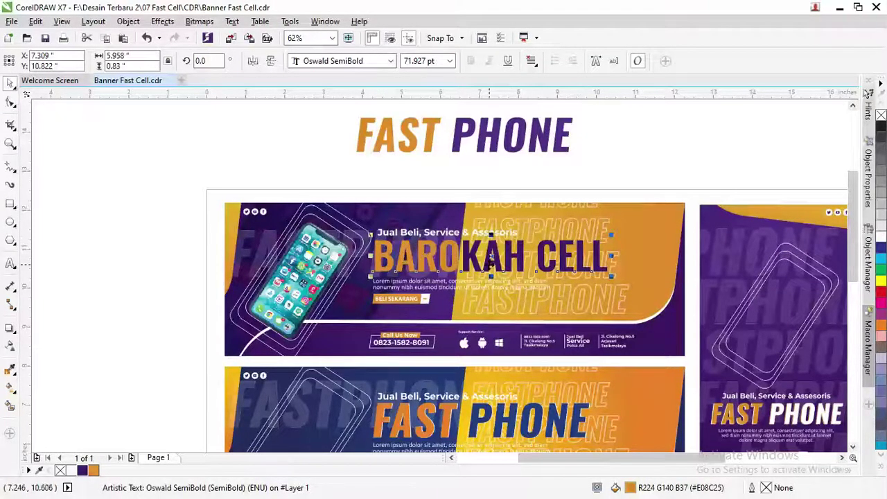
pyautogui.scroll(1, 451, 268)
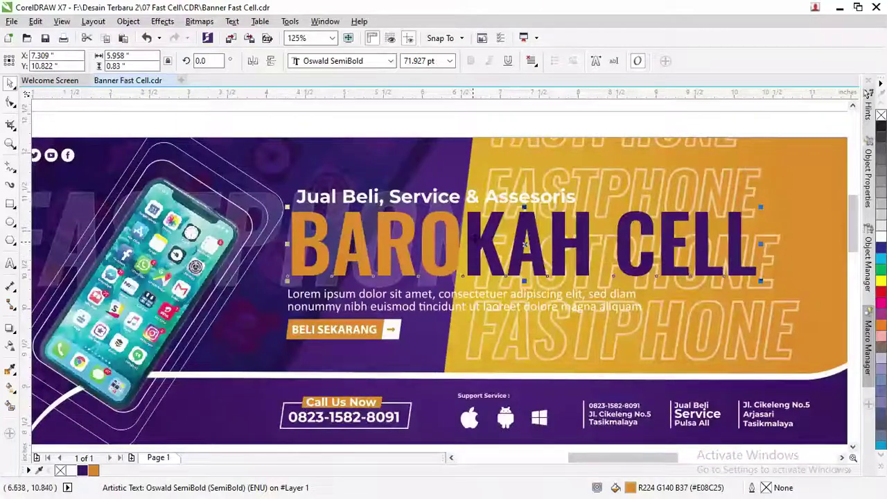
pyautogui.click(535, 167)
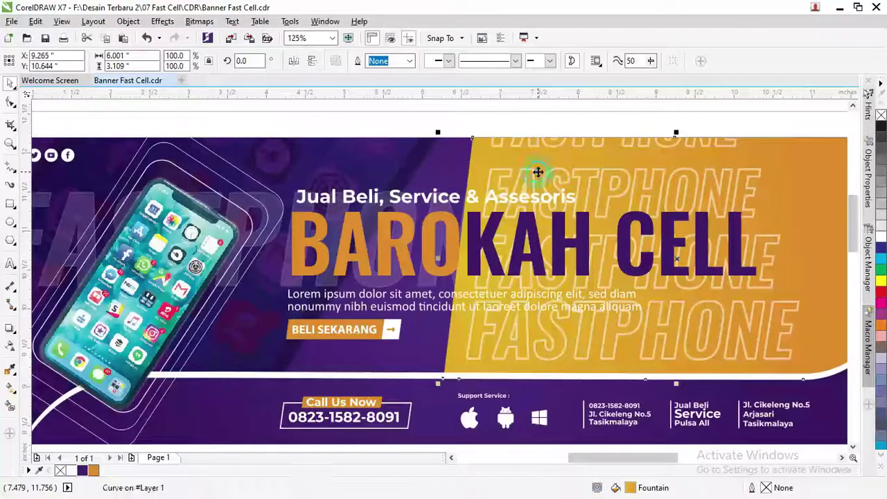
pyautogui.click(742, 184)
pyautogui.moveTo(723, 187); pyautogui.dragTo(701, 189)
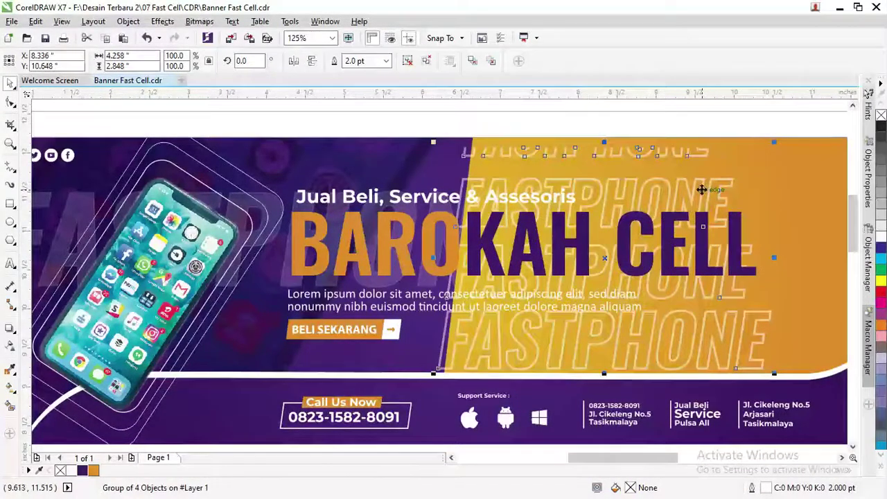
pyautogui.hotkey('ctrl', 'z')
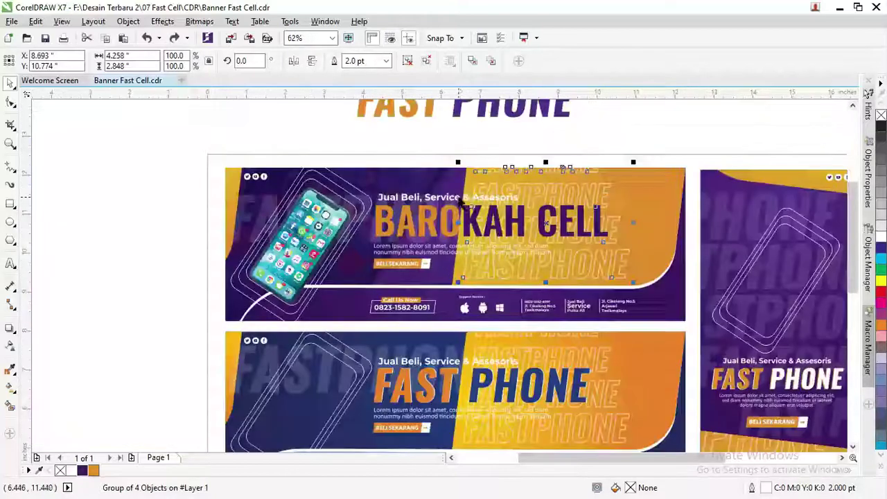
# Step: Examine the edited BAROKAH CELL banner alongside the other two banners on the page
pyautogui.scroll(-1, 526, 200)
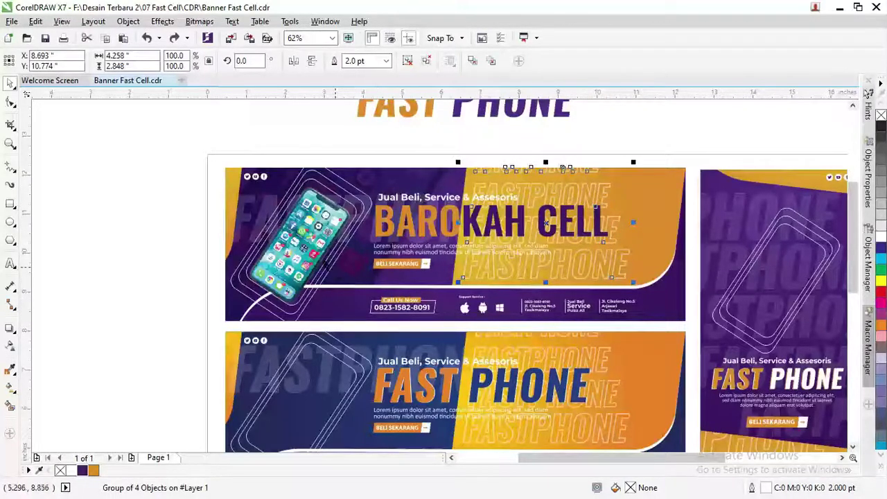
pyautogui.scroll(-3, 270, 236)
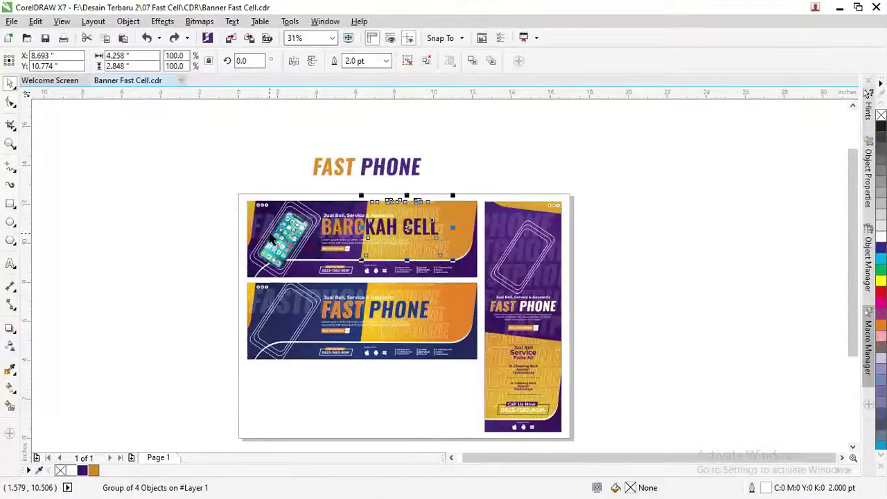
pyautogui.press('z')
pyautogui.moveTo(229, 190); pyautogui.dragTo(572, 436)
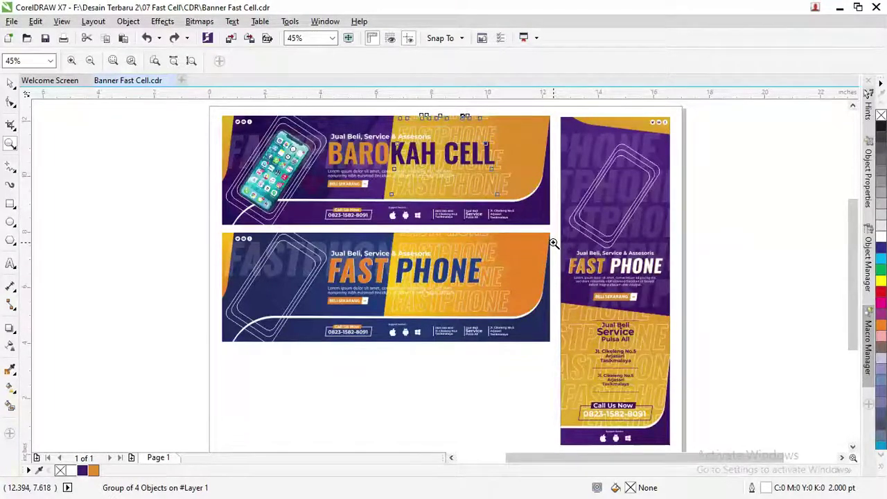
pyautogui.click(854, 307)
pyautogui.moveTo(854, 307); pyautogui.dragTo(853, 297)
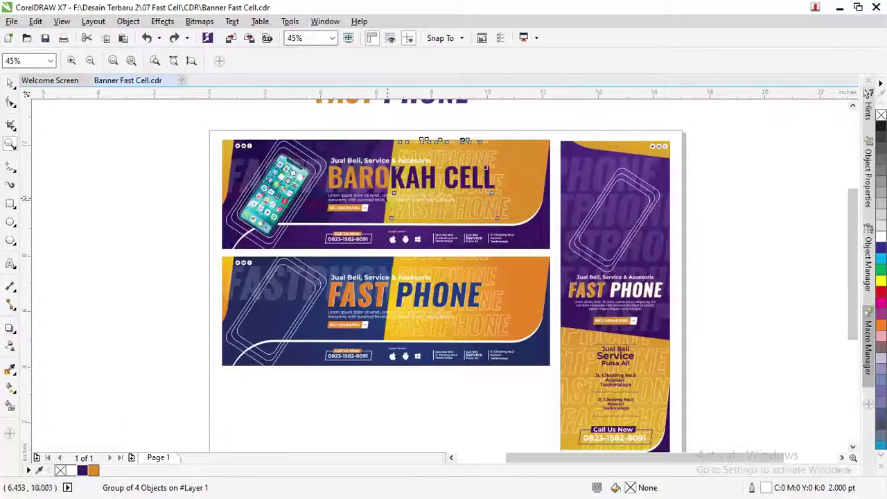
pyautogui.click(10, 83)
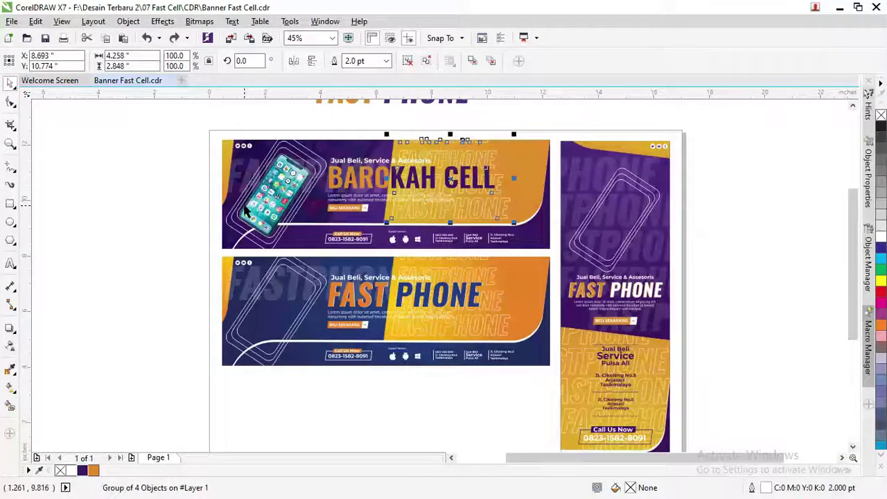